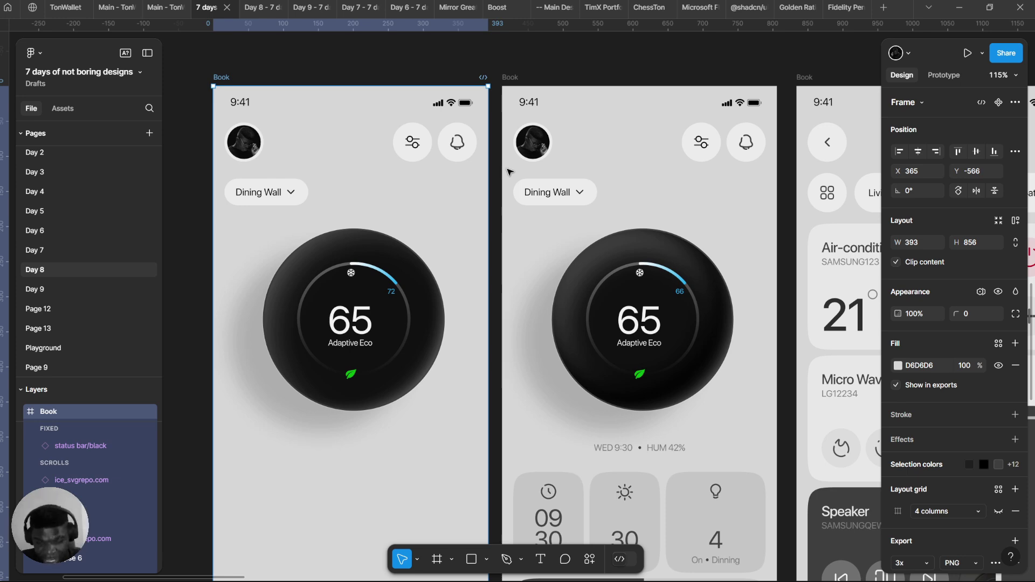
# Step: Examine the first two thermostat screens, the spacing between them, and the Dining Wall dropdown in the first one
pyautogui.scroll(-2, 384, 125)
pyautogui.scroll(5, 384, 125)
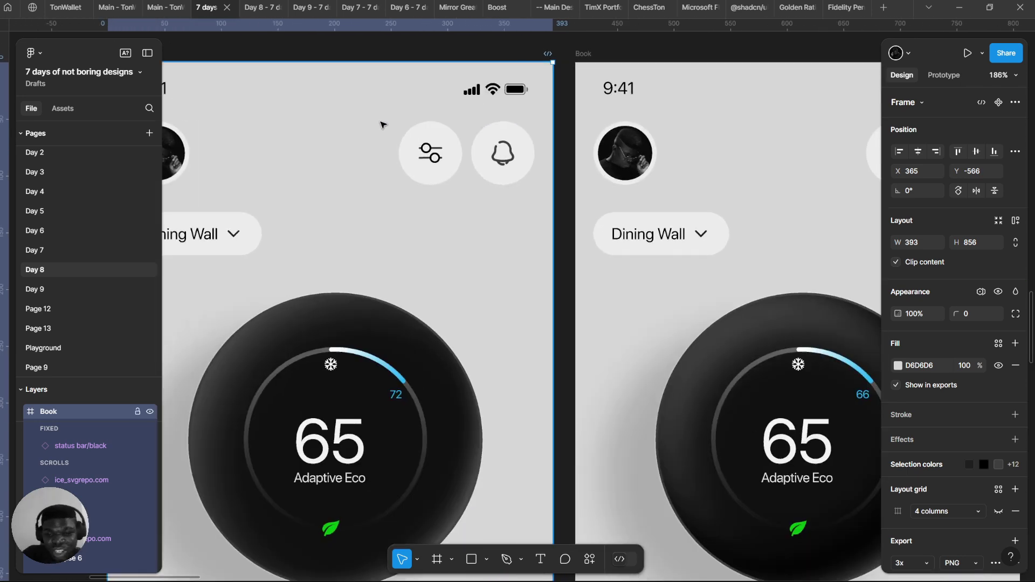
pyautogui.scroll(-3, 384, 125)
pyautogui.scroll(3, 421, 167)
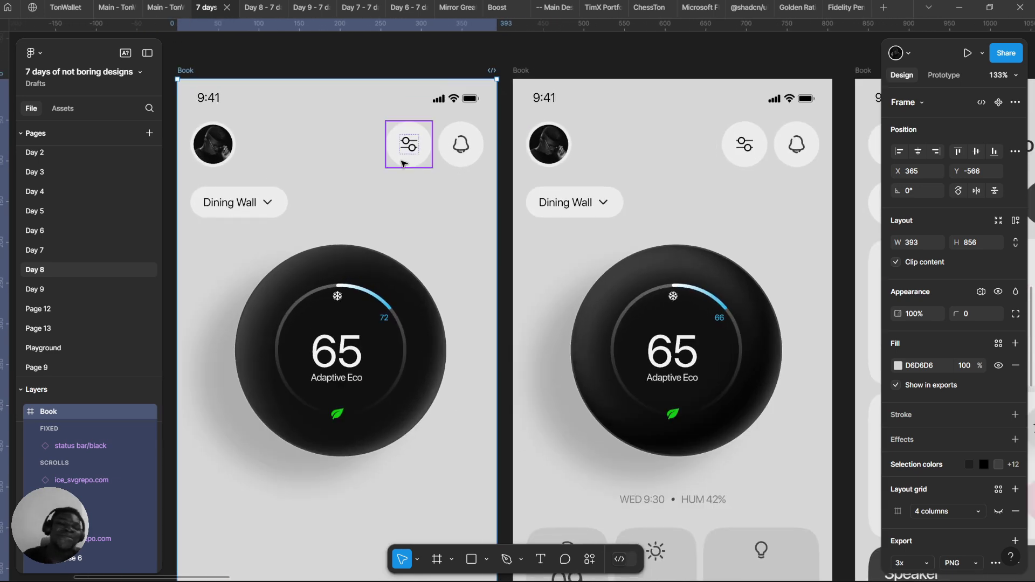
pyautogui.scroll(-3, 401, 163)
pyautogui.scroll(2, 418, 199)
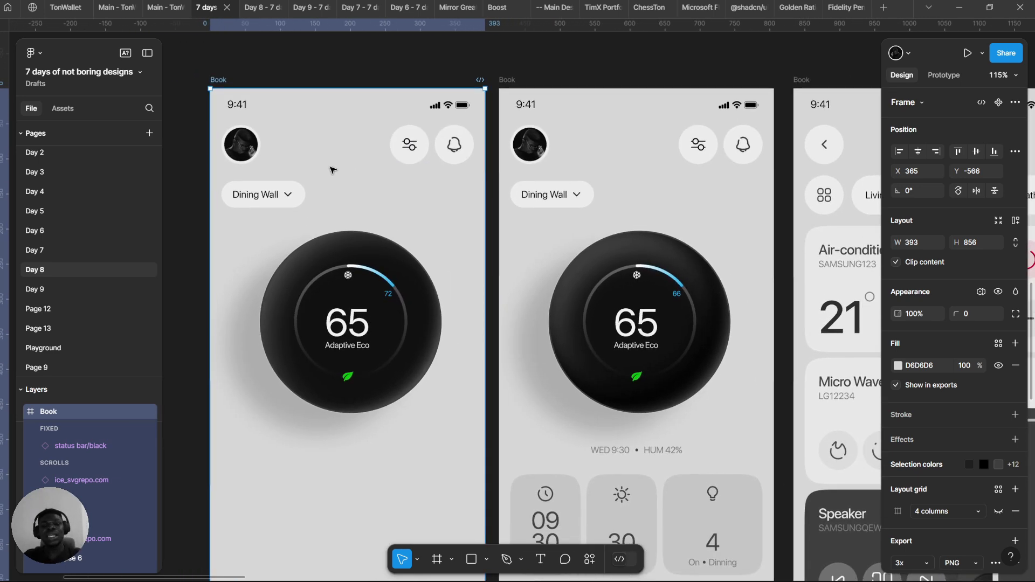
pyautogui.scroll(-3, 334, 178)
pyautogui.scroll(1, 362, 216)
pyautogui.scroll(2, 378, 216)
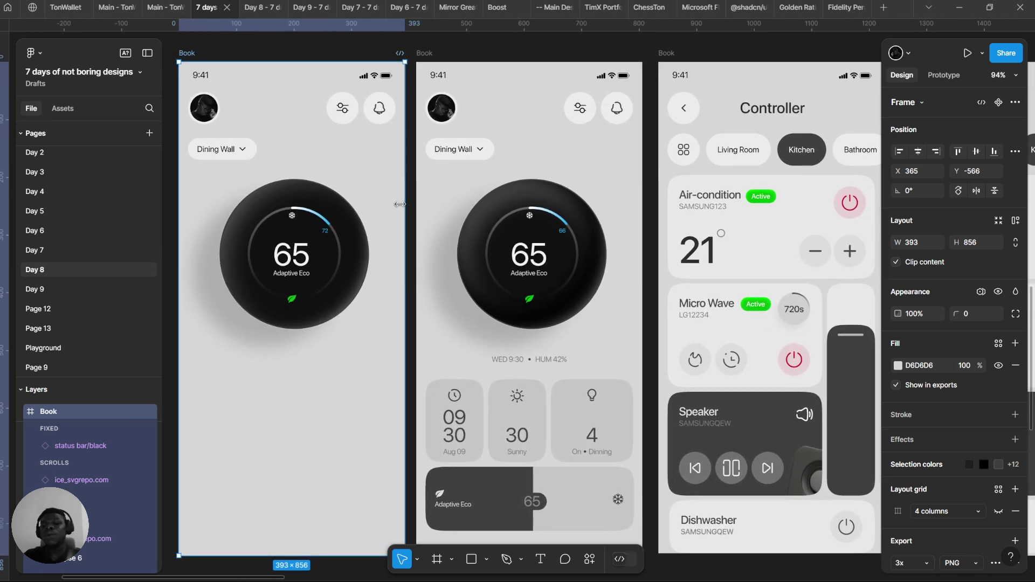
pyautogui.press('alt')
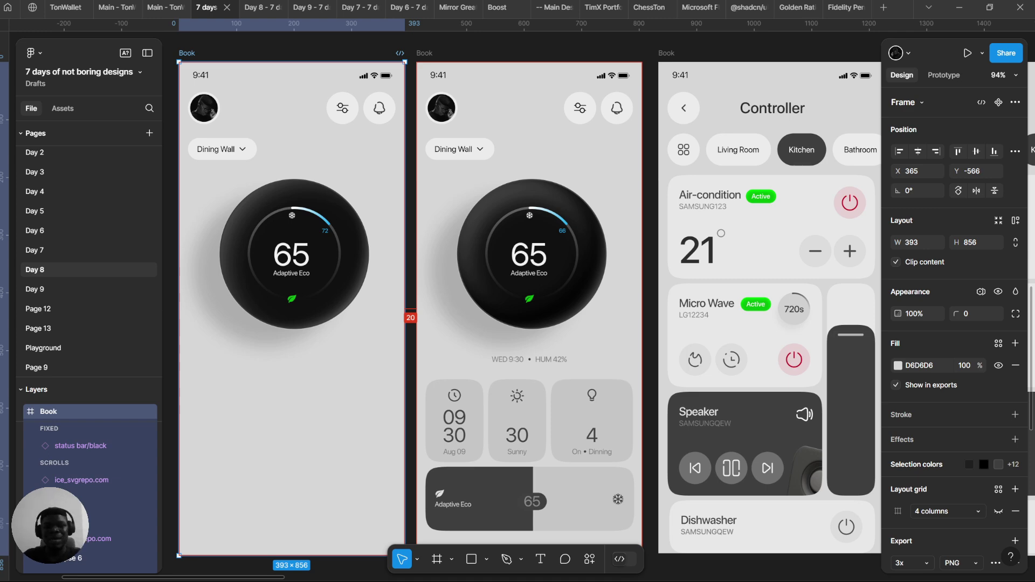
pyautogui.scroll(-3, 534, 195)
pyautogui.scroll(3, 492, 200)
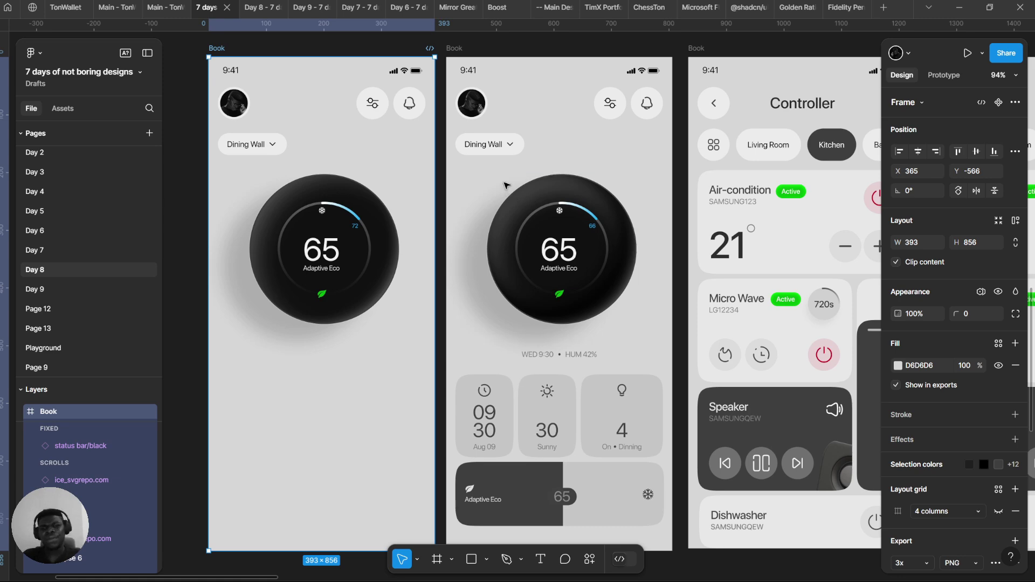
pyautogui.scroll(-3, 504, 184)
pyautogui.scroll(2, 505, 187)
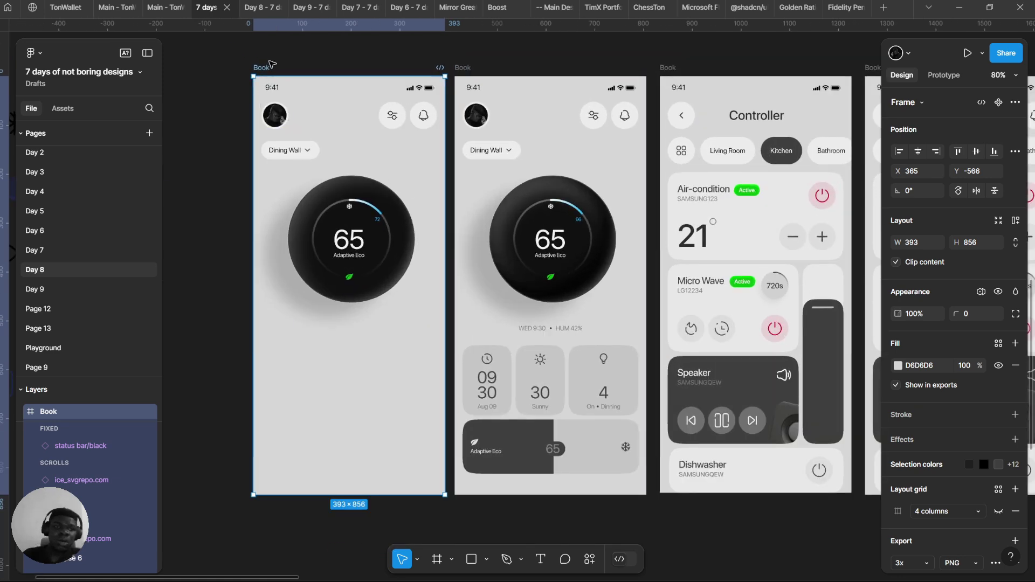
pyautogui.click(287, 80)
pyautogui.scroll(4, 289, 82)
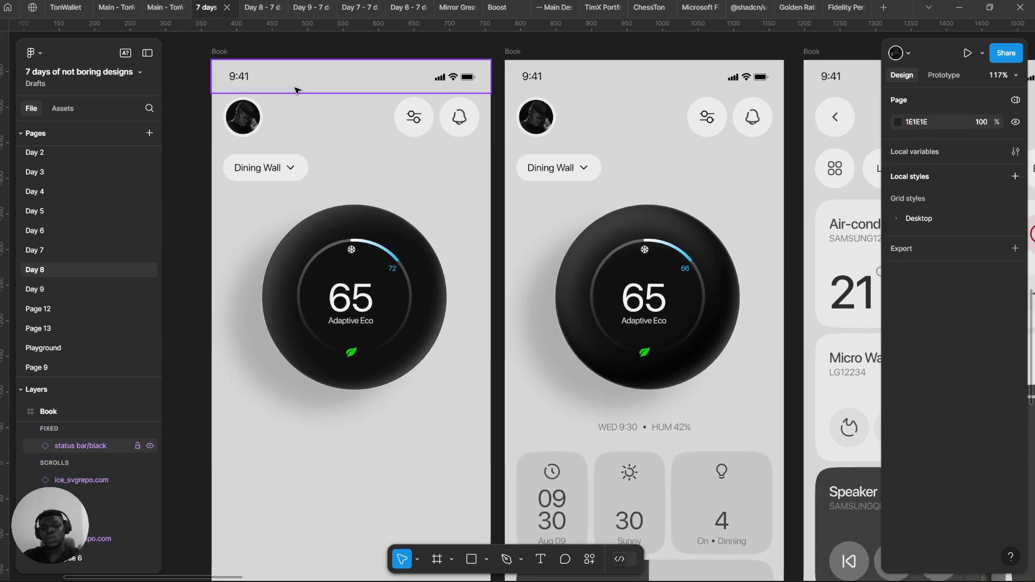
pyautogui.click(282, 168)
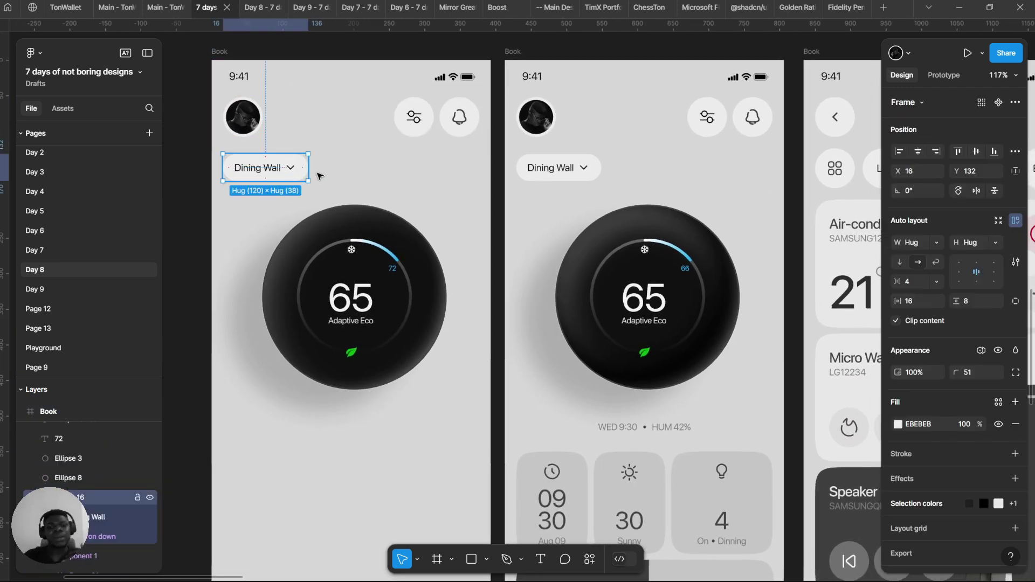
pyautogui.click(336, 179)
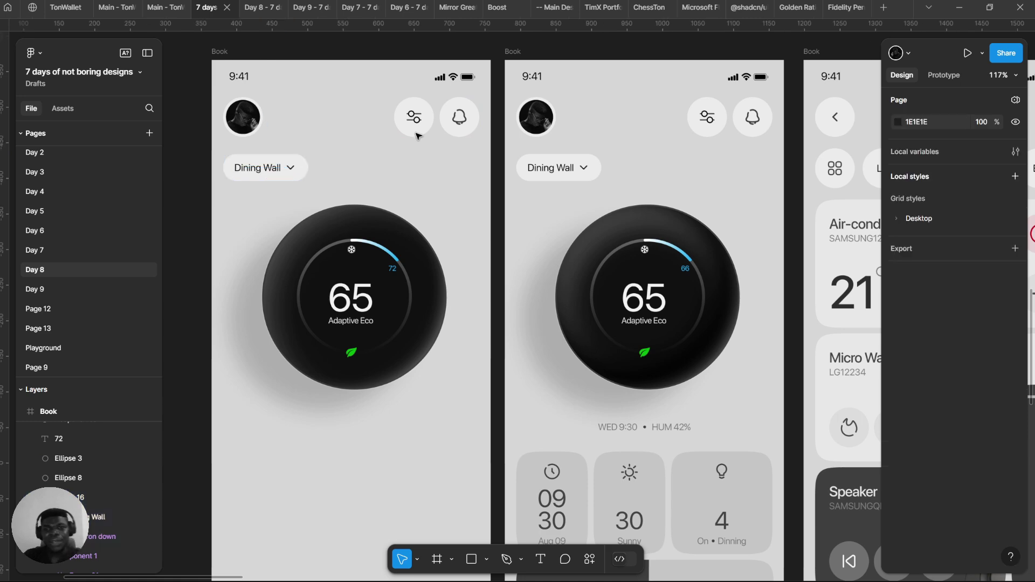
# Step: Try a thin, near-white stroke on the settings and notification icon buttons in the first screen's header
pyautogui.scroll(5, 416, 128)
pyautogui.click(444, 120)
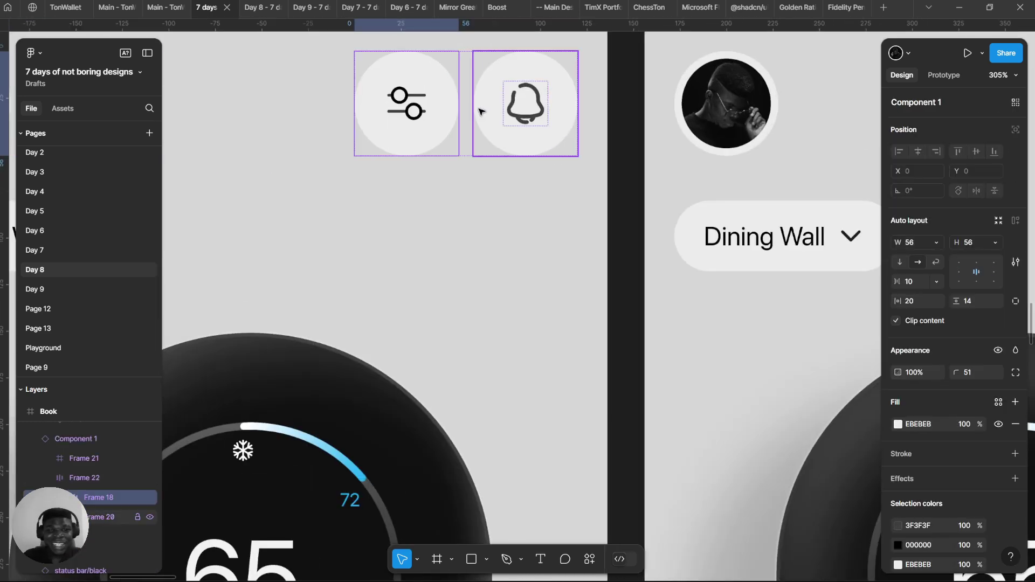
pyautogui.keyDown('shift'); pyautogui.click(486, 110); pyautogui.keyUp('shift')
pyautogui.scroll(4, 507, 108)
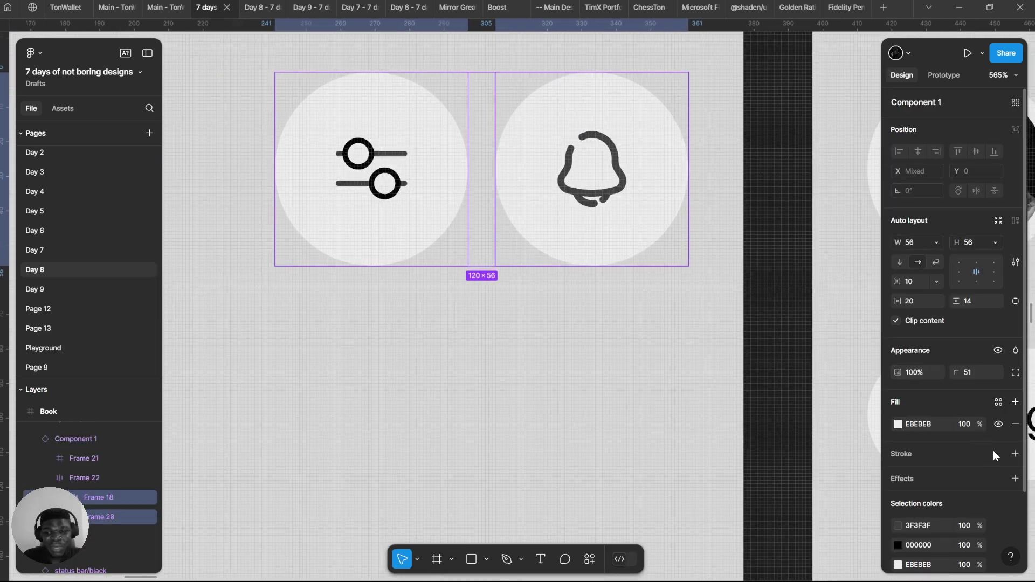
pyautogui.click(1015, 454)
pyautogui.click(897, 477)
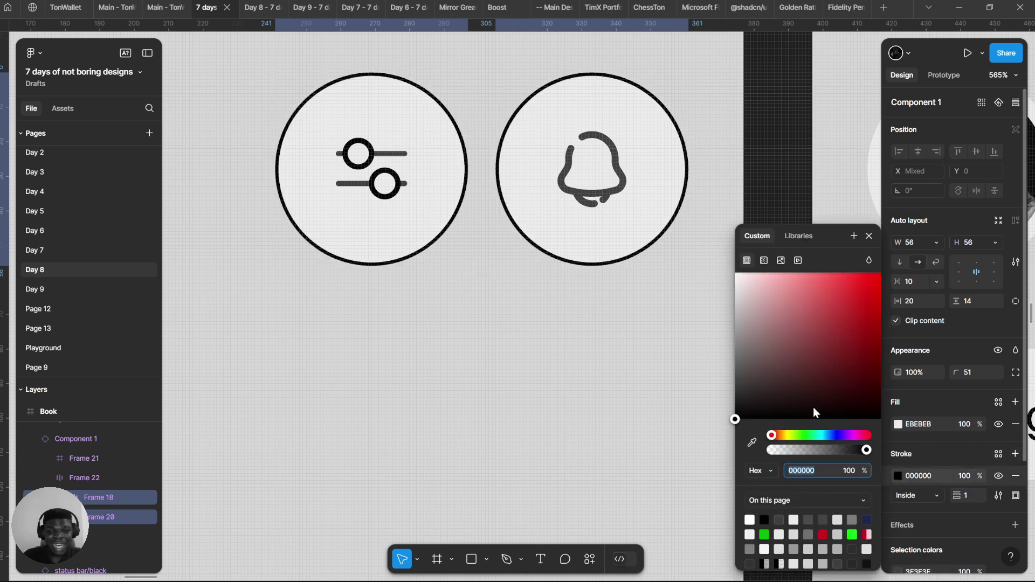
pyautogui.moveTo(803, 393)
pyautogui.mouseDown()
pyautogui.moveTo(670, 300)
pyautogui.moveTo(648, 272)
pyautogui.moveTo(671, 299)
pyautogui.moveTo(658, 338)
pyautogui.moveTo(624, 279)
pyautogui.mouseUp()
pyautogui.scroll(-4, 512, 291)
pyautogui.click(468, 366)
pyautogui.scroll(-3, 469, 367)
pyautogui.moveTo(469, 370); pyautogui.dragTo(512, 277)
pyautogui.scroll(2, 513, 278)
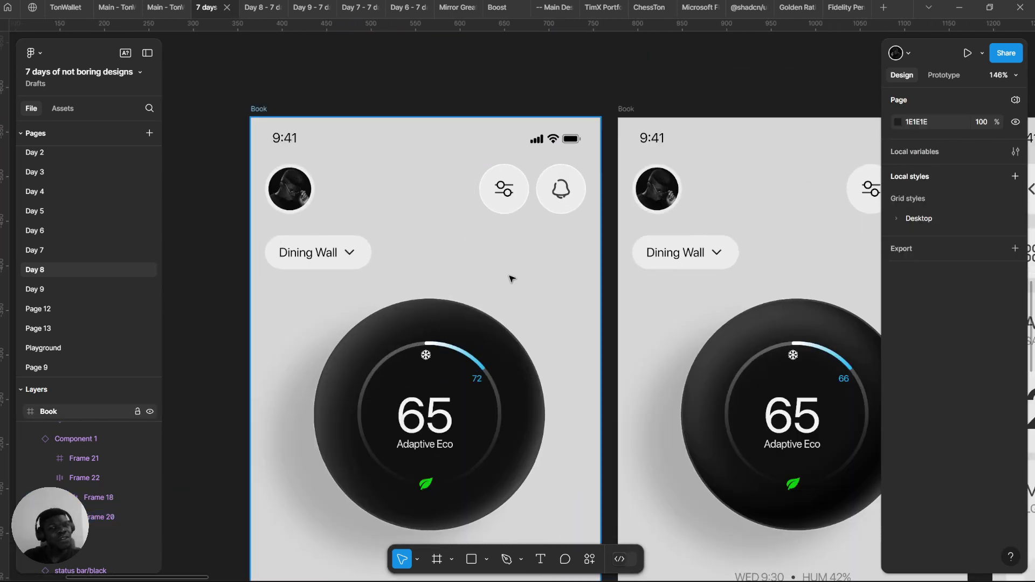
# Step: Undo the stroke added to the two header icon buttons
pyautogui.hotkey('ctrl', 'z')
pyautogui.hotkey('ctrl', 'z')
pyautogui.scroll(-2, 536, 219)
pyautogui.moveTo(505, 438)
pyautogui.mouseDown()
pyautogui.moveTo(536, 219)
pyautogui.moveTo(472, 308)
pyautogui.mouseUp()
pyautogui.scroll(1, 488, 266)
pyautogui.moveTo(487, 266); pyautogui.dragTo(451, 265)
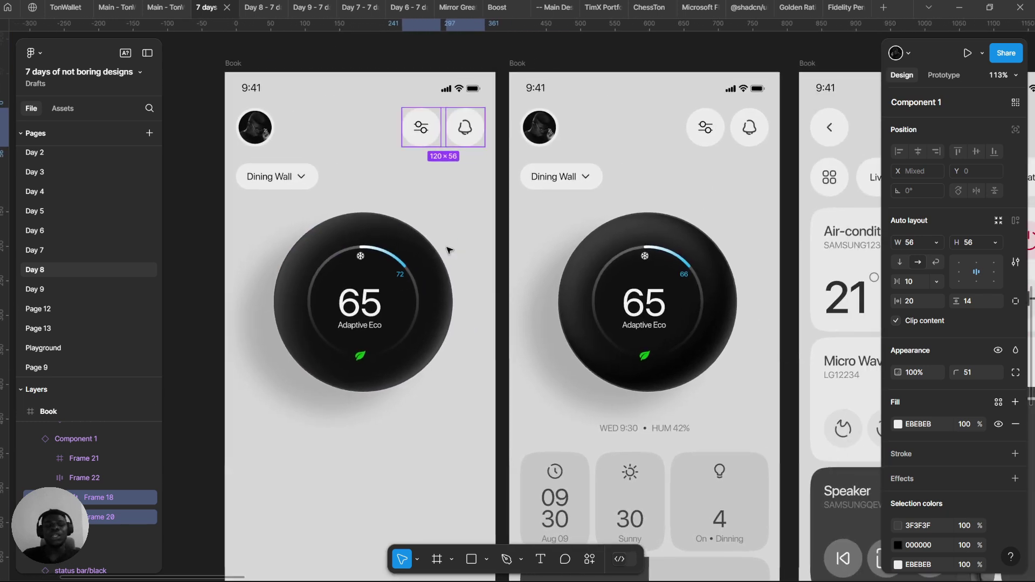
# Step: Inspect the first phone screen's background fill with its color values displayed in HSB
pyautogui.click(448, 212)
pyautogui.rightClick(448, 211)
pyautogui.click(330, 189)
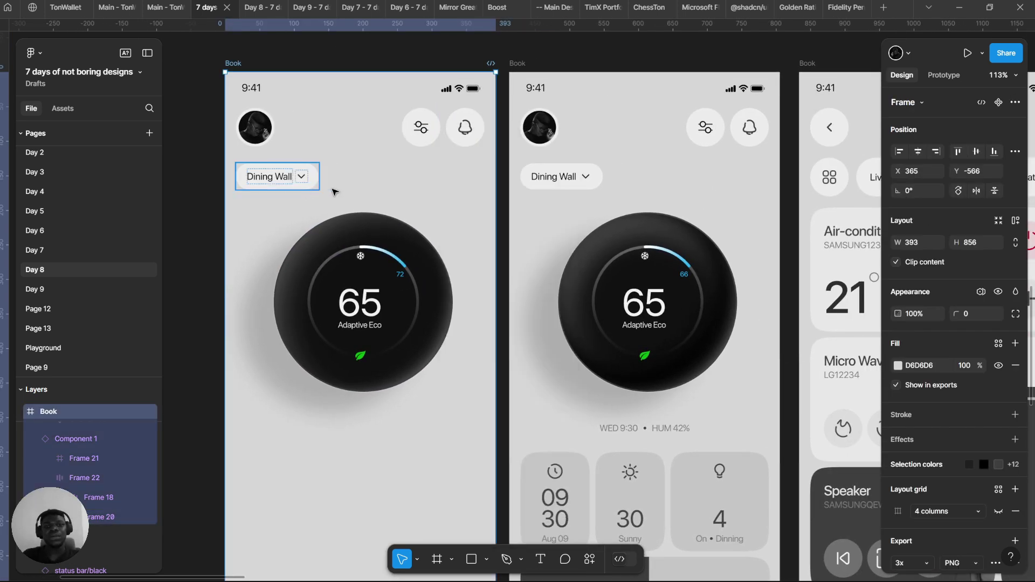
pyautogui.click(898, 366)
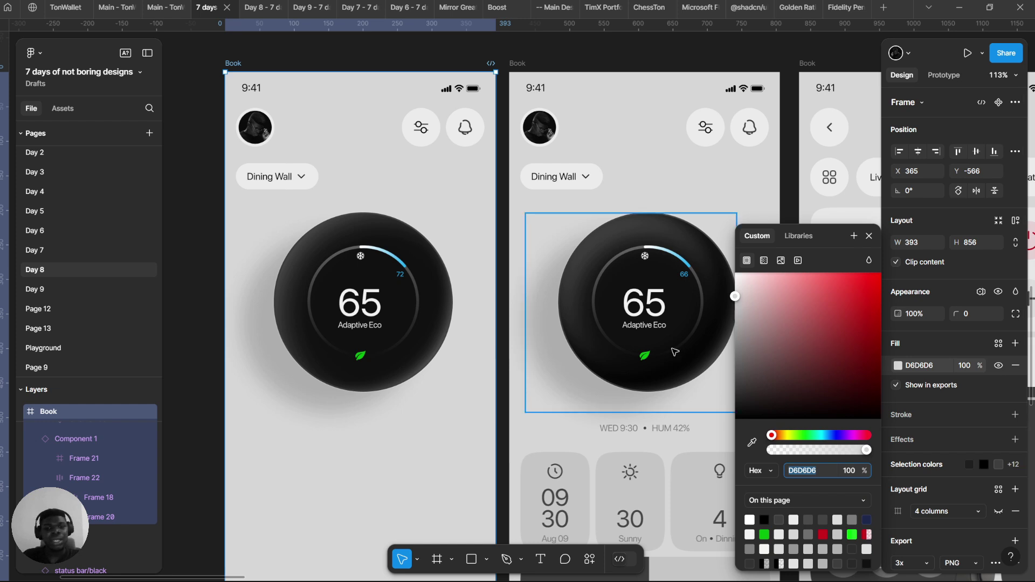
pyautogui.click(762, 474)
pyautogui.click(761, 526)
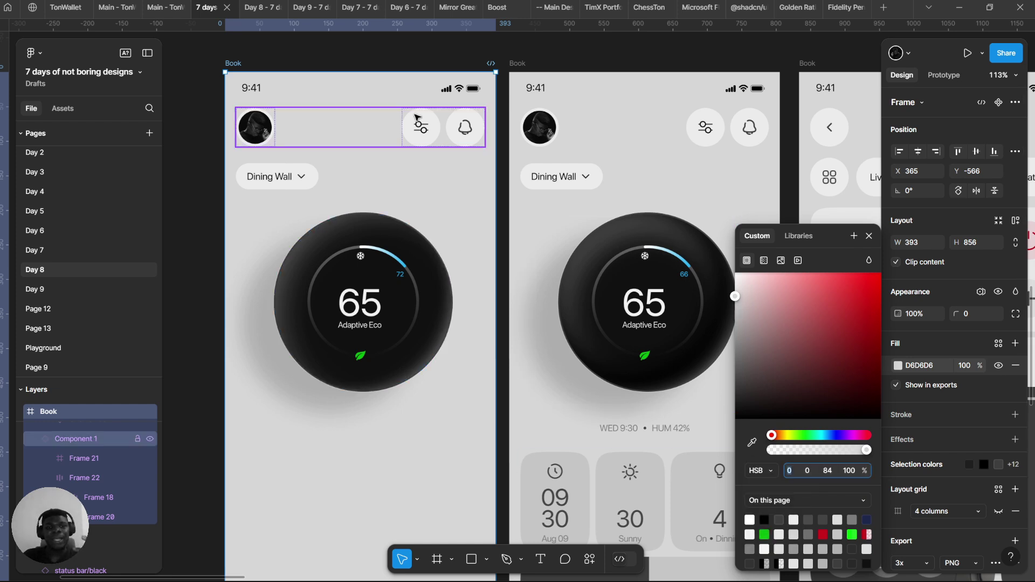
# Step: Inspect the fills of the header's settings button and the thermostat dial on the first screen
pyautogui.click(418, 121)
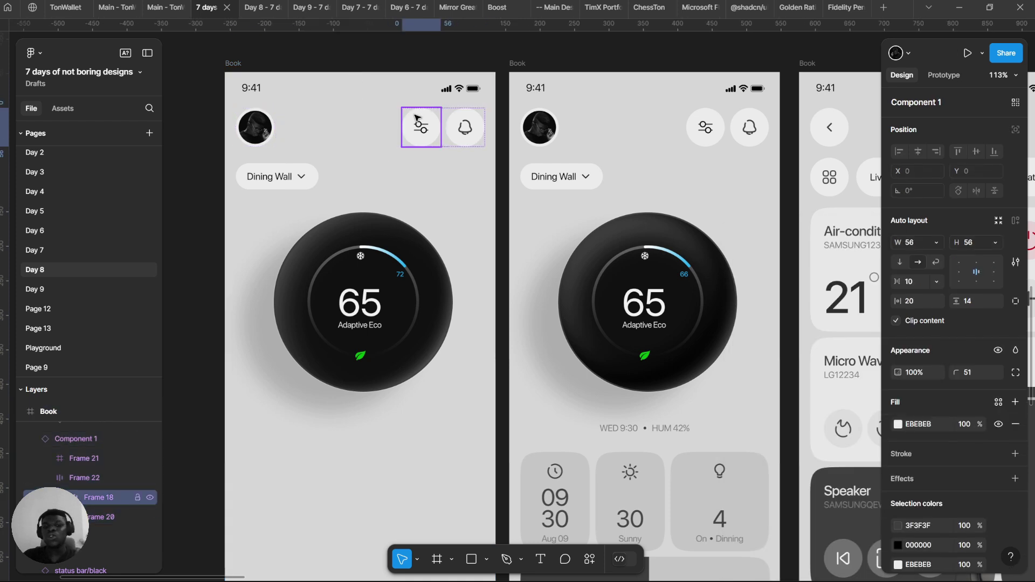
pyautogui.click(898, 424)
pyautogui.click(436, 281)
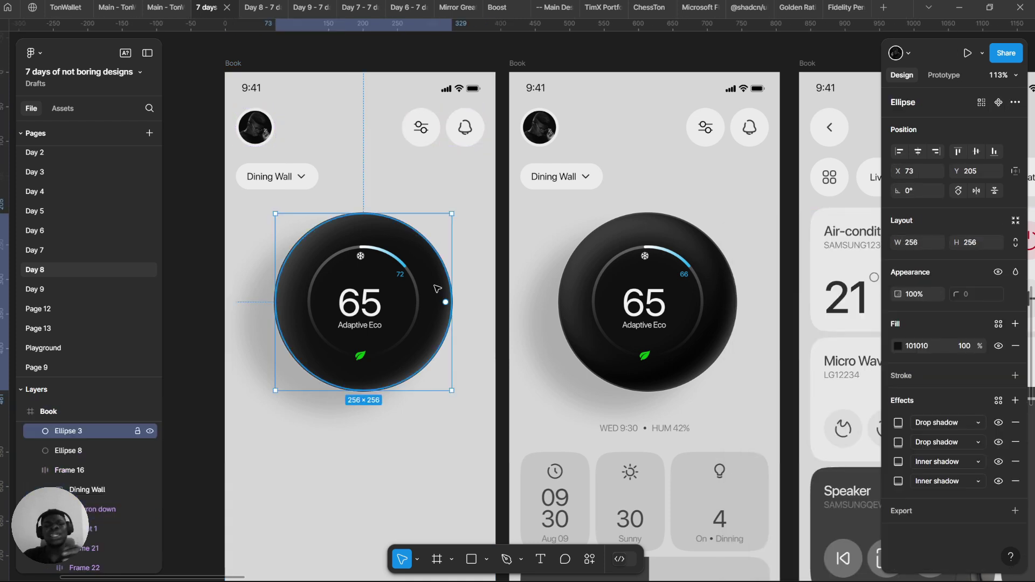
pyautogui.click(392, 208)
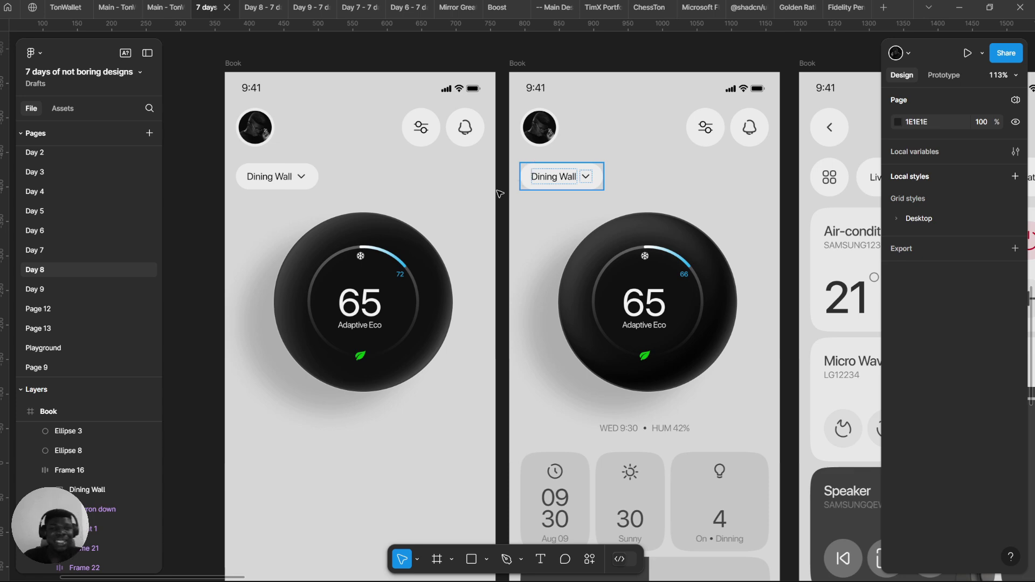
pyautogui.click(415, 175)
pyautogui.scroll(3, 420, 117)
pyautogui.scroll(-5, 420, 117)
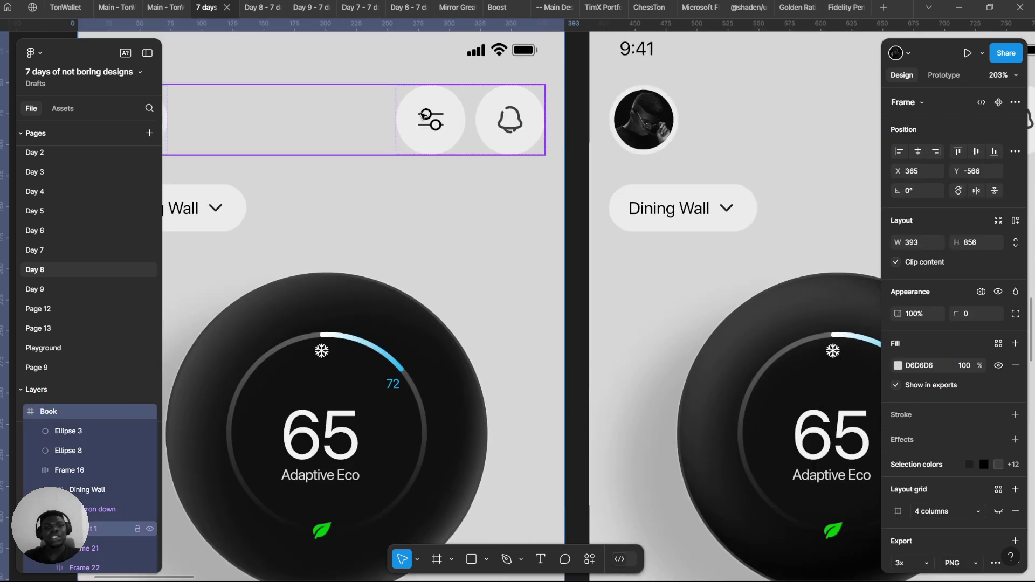
pyautogui.scroll(2, 515, 415)
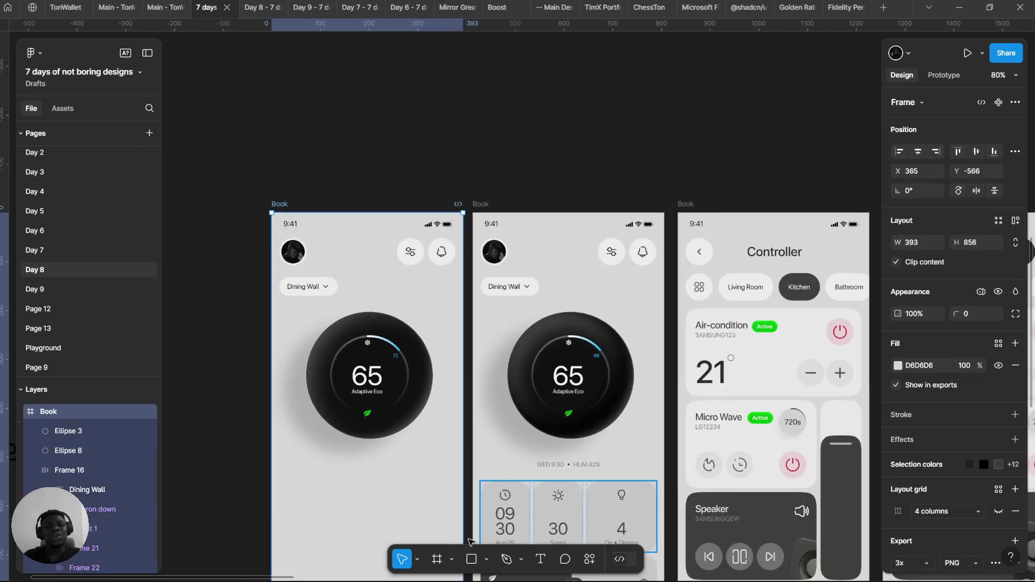
# Step: Draw a 264 × 264 frame above the first phone screen and fill it with the screen's background color D6D6D6
pyautogui.click(435, 560)
pyautogui.scroll(1, 322, 205)
pyautogui.scroll(2, 369, 252)
pyautogui.moveTo(322, 107); pyautogui.dragTo(458, 246)
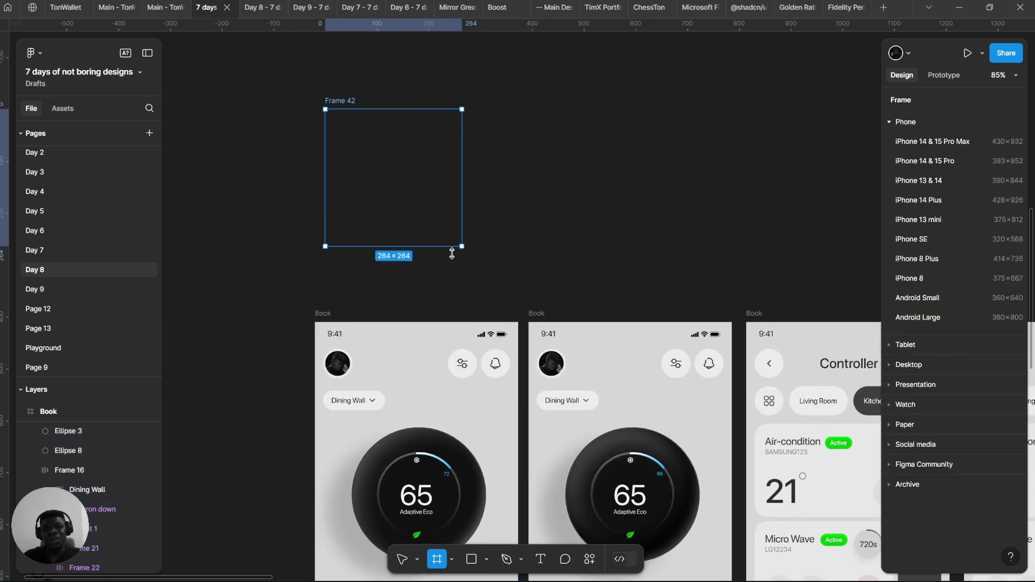
pyautogui.scroll(-3, 376, 322)
pyautogui.scroll(2, 376, 321)
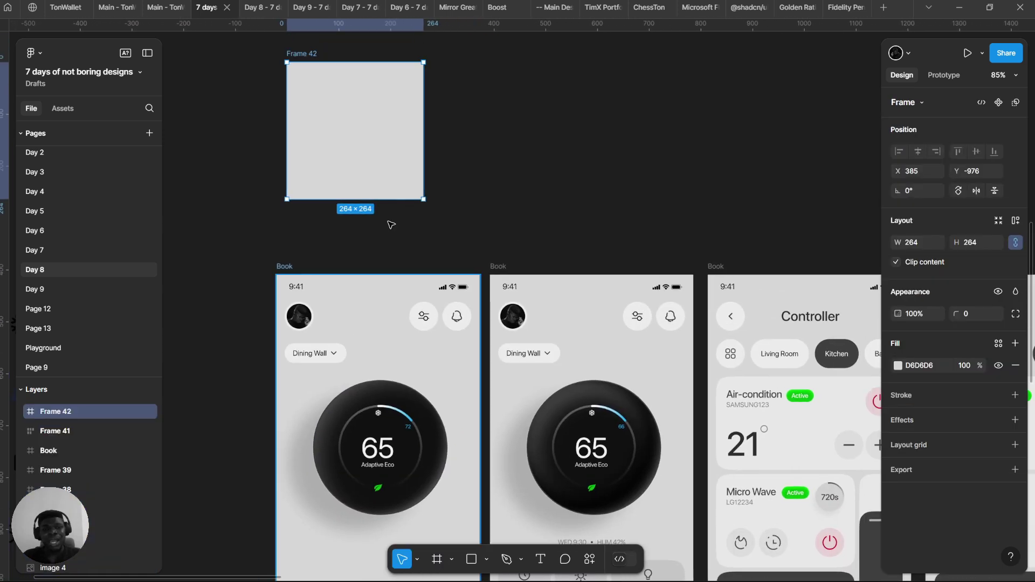
# Step: Duplicate the square frame beside the original and fill the copy with the header icon buttons' color EBEBEB
pyautogui.hotkey('ctrl', 'd')
pyautogui.press('i')
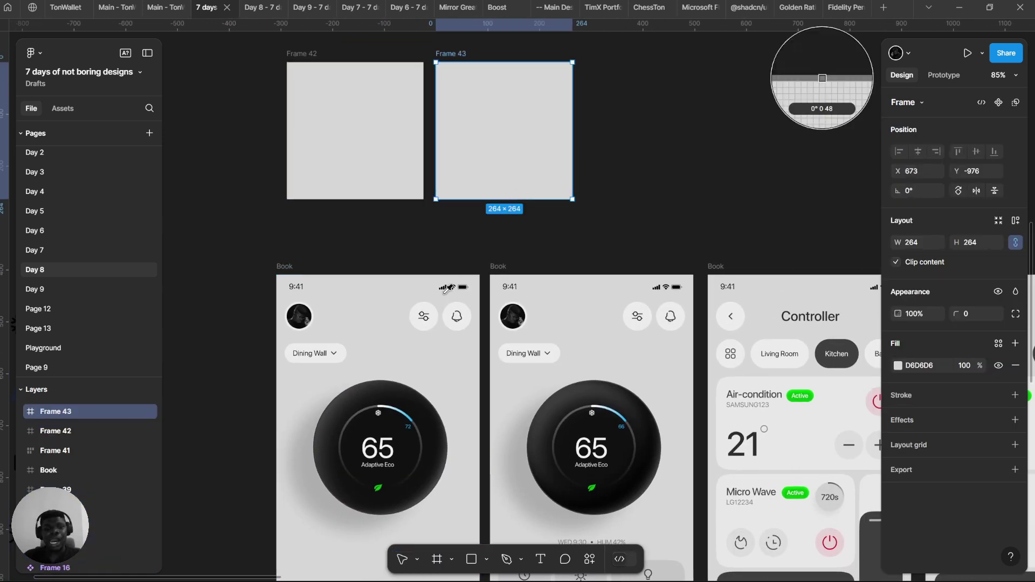
pyautogui.scroll(3, 430, 310)
pyautogui.click(430, 311)
pyautogui.scroll(-4, 472, 268)
pyautogui.scroll(5, 445, 162)
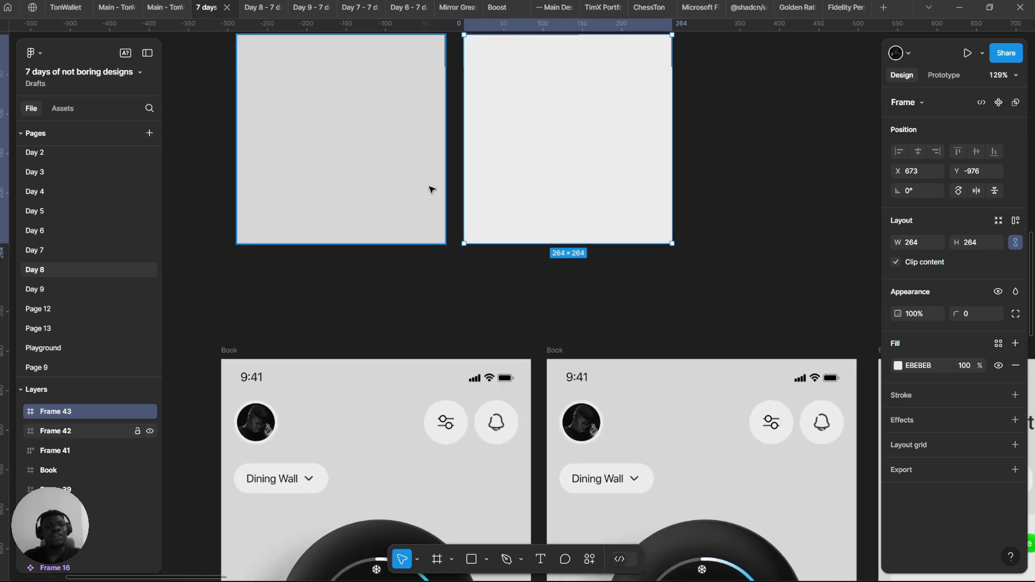
# Step: Nudge the lighter square 7 px left, closer to the darker one
pyautogui.press('Left')
pyautogui.press('Left')
pyautogui.press('Left')
pyautogui.press('Left')
pyautogui.press('Left')
pyautogui.press('Left')
pyautogui.press('Left')
pyautogui.scroll(-7, 603, 193)
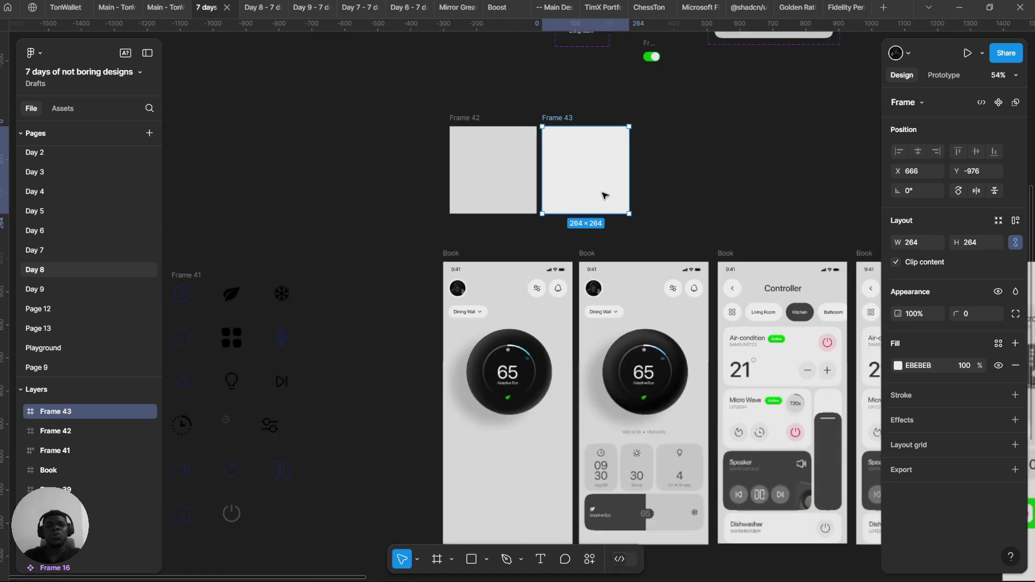
pyautogui.scroll(1, 585, 194)
# Step: Inspect the fill and layout settings of the clock, weather and light cards on the second phone screen
pyautogui.moveTo(584, 195); pyautogui.dragTo(467, 146)
pyautogui.moveTo(525, 186); pyautogui.dragTo(444, 236)
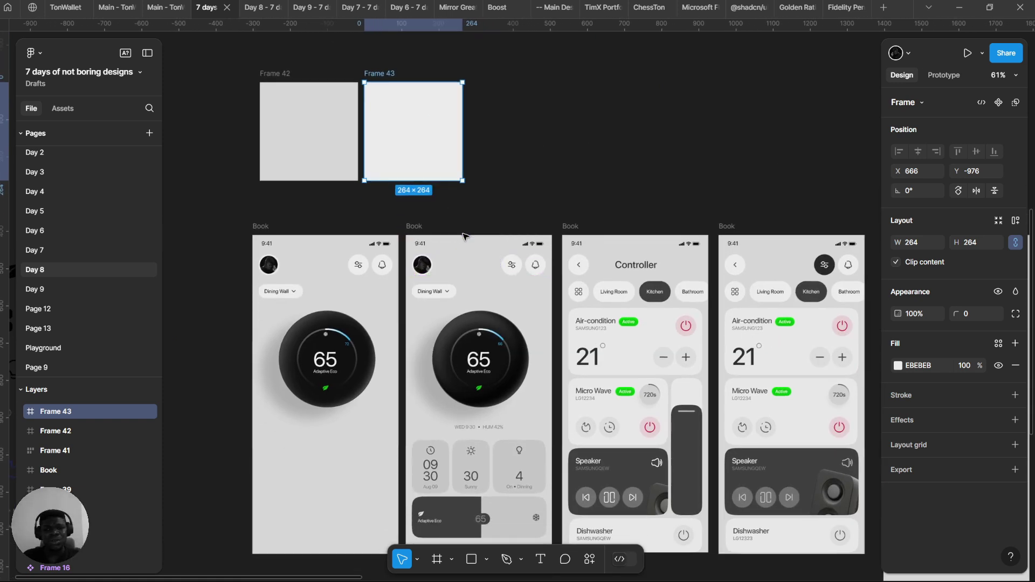
pyautogui.moveTo(467, 238); pyautogui.dragTo(537, 138)
pyautogui.scroll(-3, 508, 167)
pyautogui.scroll(4, 512, 254)
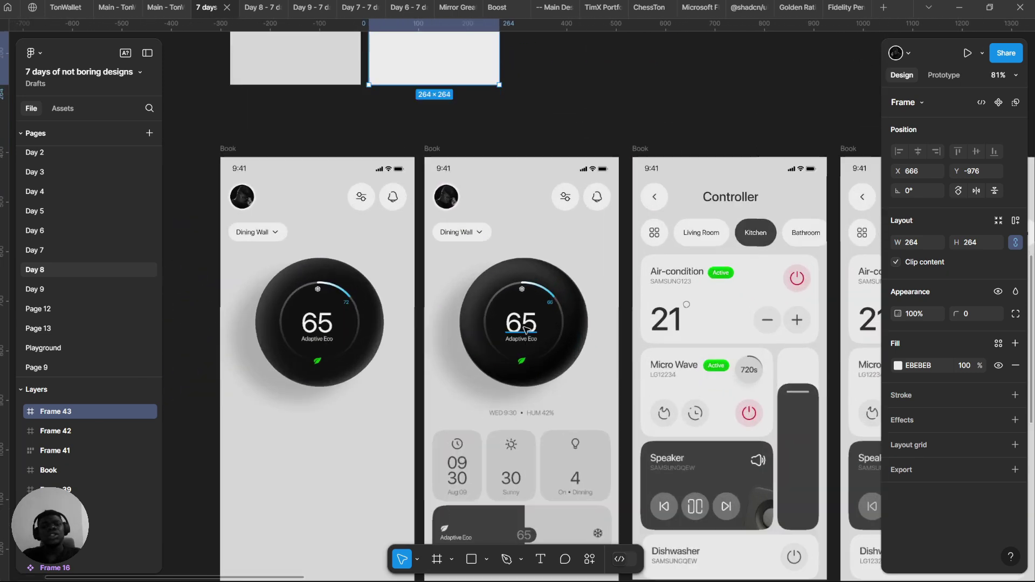
pyautogui.scroll(-2, 530, 338)
pyautogui.scroll(8, 515, 302)
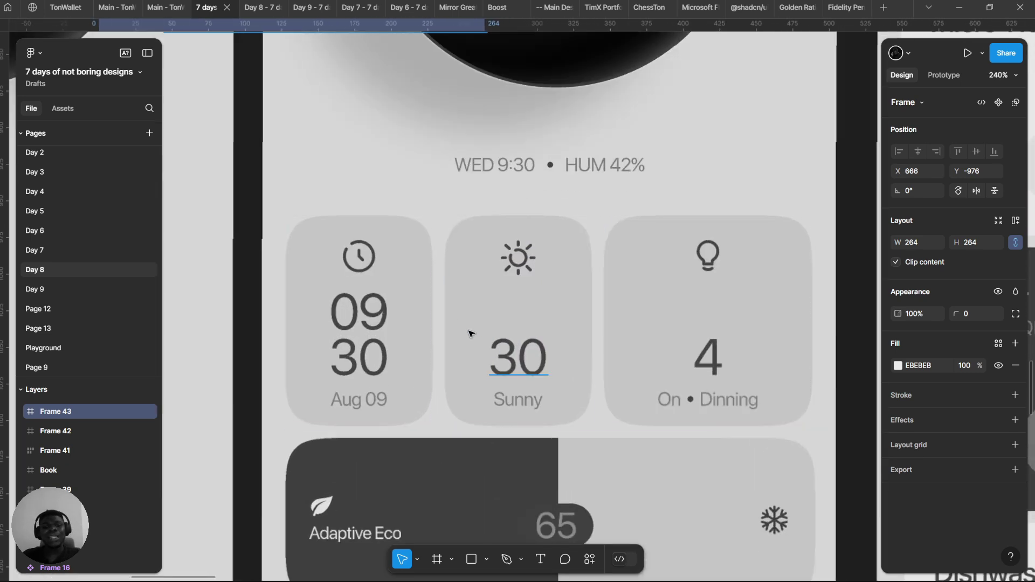
pyautogui.doubleClick(392, 301)
pyautogui.click(508, 319)
pyautogui.click(613, 302)
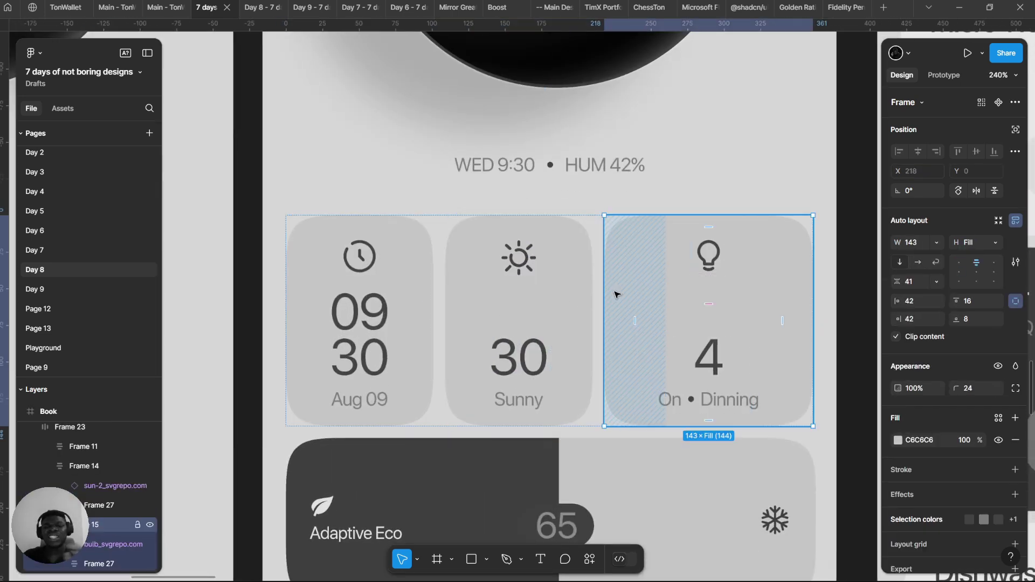
pyautogui.click(390, 282)
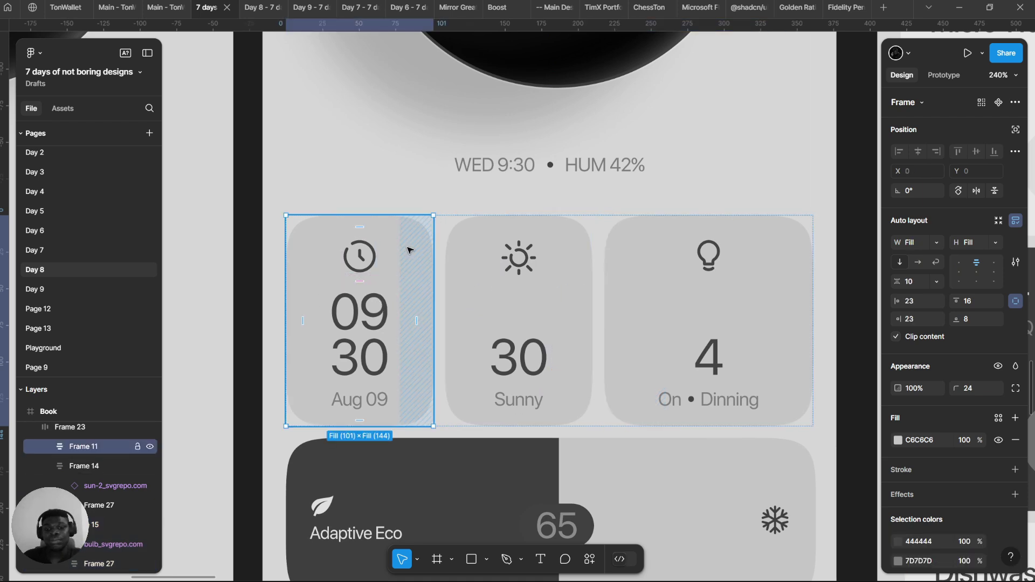
pyautogui.scroll(-6, 517, 216)
pyautogui.scroll(3, 556, 165)
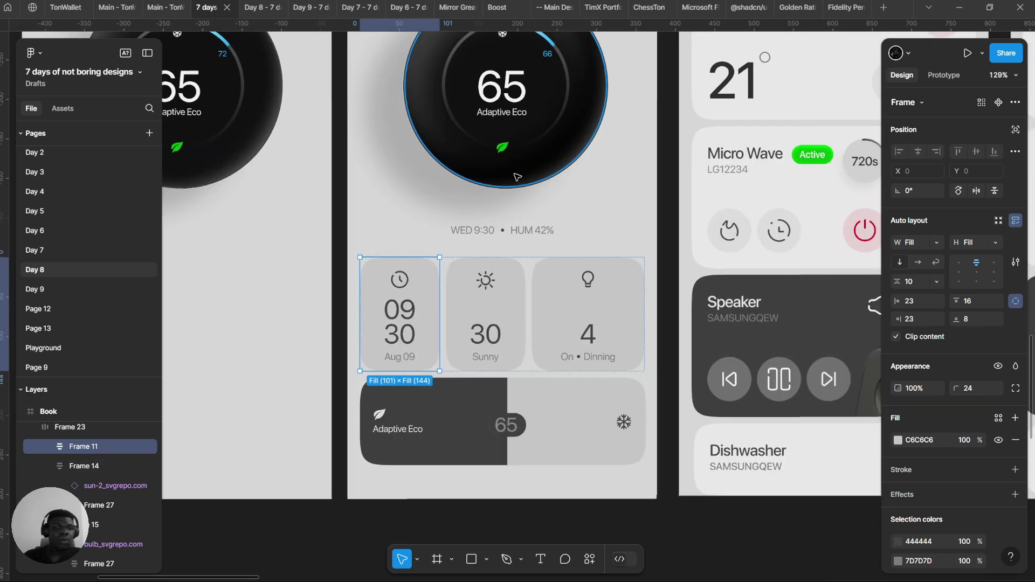
pyautogui.scroll(3, 517, 193)
pyautogui.scroll(2, 507, 280)
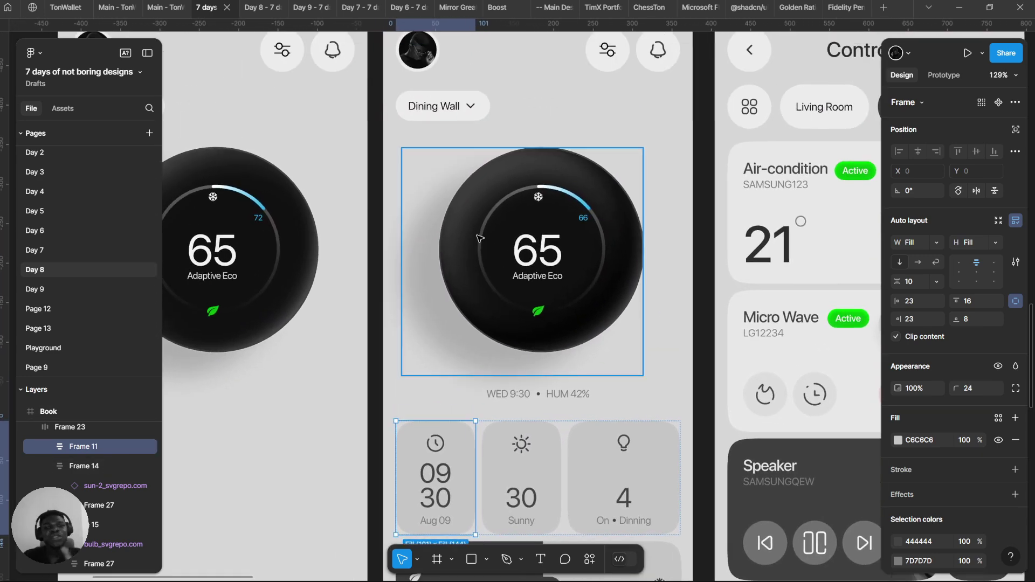
pyautogui.scroll(2, 481, 240)
pyautogui.hscroll(-5, 495, 132)
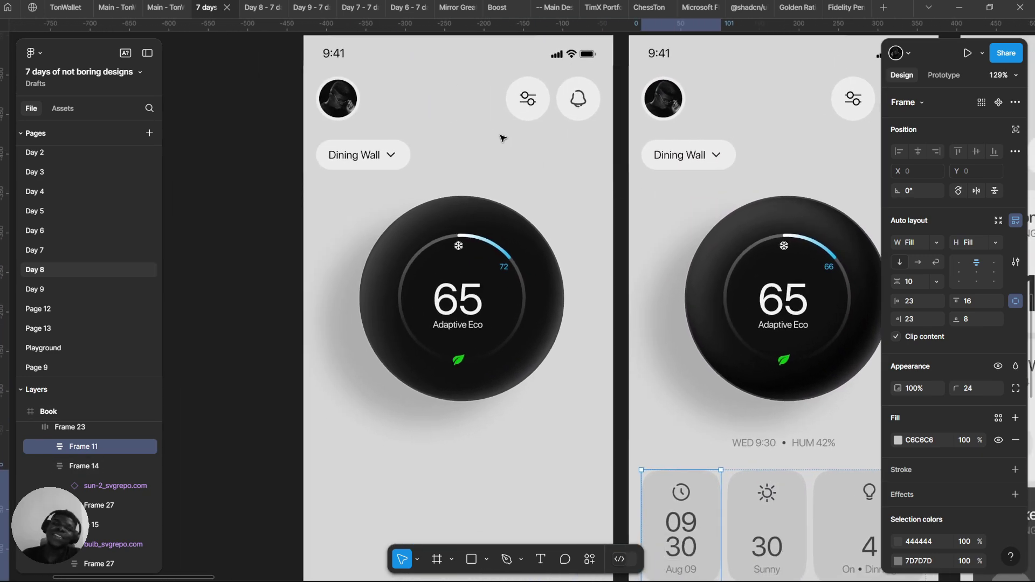
pyautogui.scroll(2, 488, 125)
pyautogui.hotkey('ctrl', 'k')
pyautogui.write('svg')
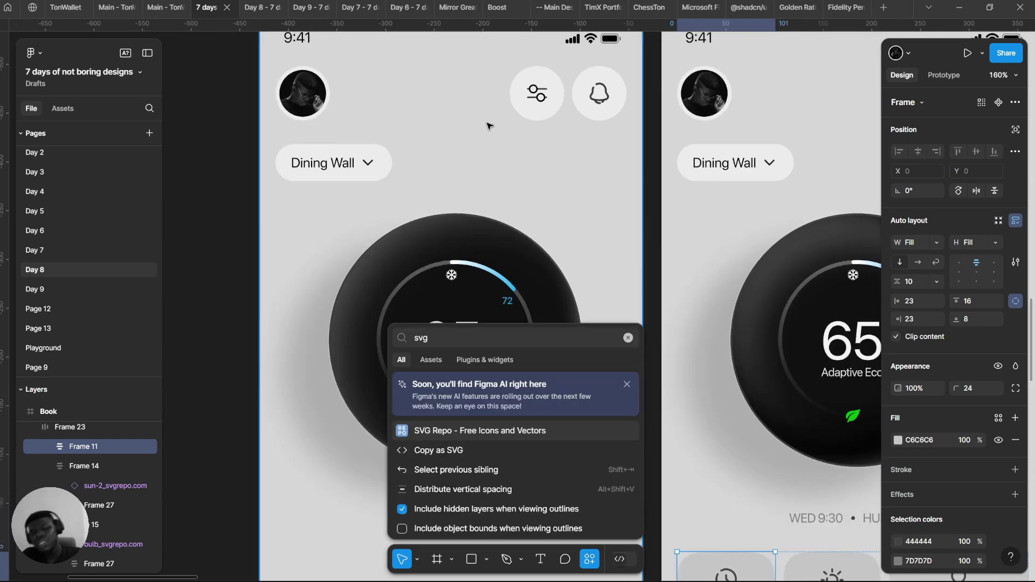
pyautogui.press('Escape')
# Step: Select the black thermostat dial ellipse on the first phone screen and examine its fill, size and shadow effects
pyautogui.scroll(-3, 490, 357)
pyautogui.scroll(3, 491, 316)
pyautogui.click(473, 321)
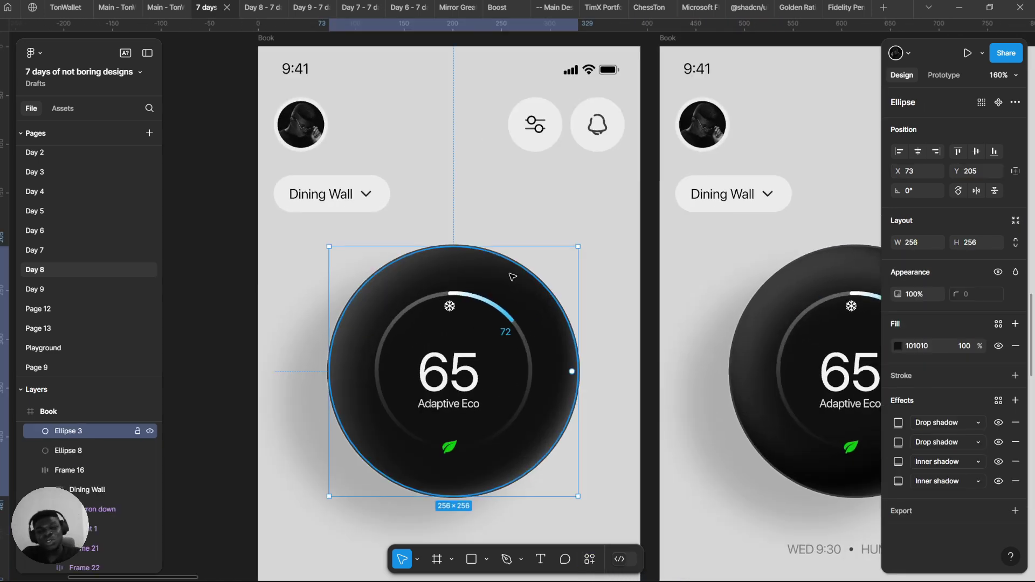
pyautogui.moveTo(496, 260); pyautogui.dragTo(533, 279)
pyautogui.hotkey('ctrl', 'z')
pyautogui.moveTo(583, 252); pyautogui.dragTo(646, 254)
pyautogui.scroll(-3, 735, 208)
pyautogui.scroll(3, 649, 253)
pyautogui.scroll(3, 664, 254)
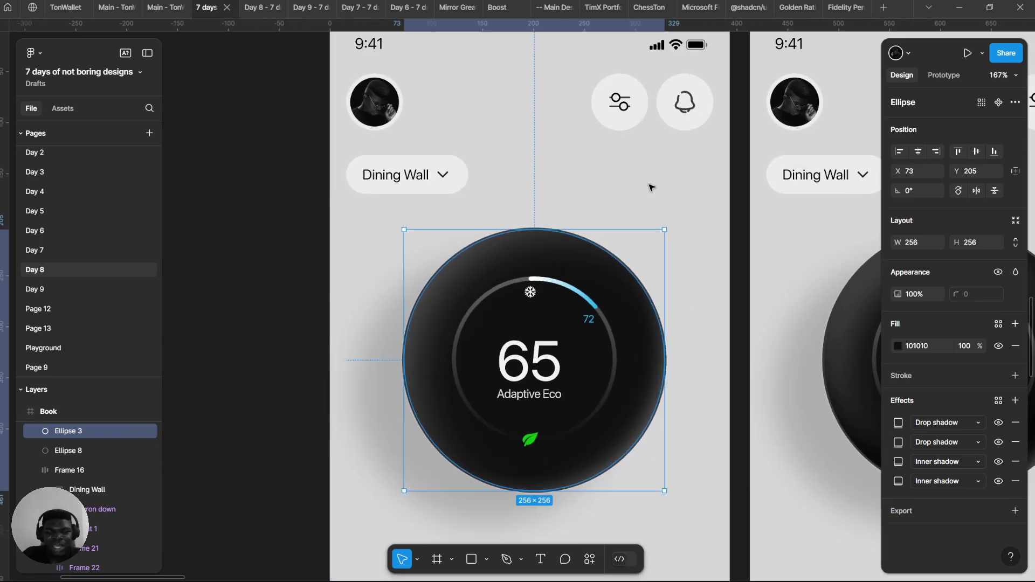
pyautogui.click(596, 178)
pyautogui.scroll(-5, 596, 180)
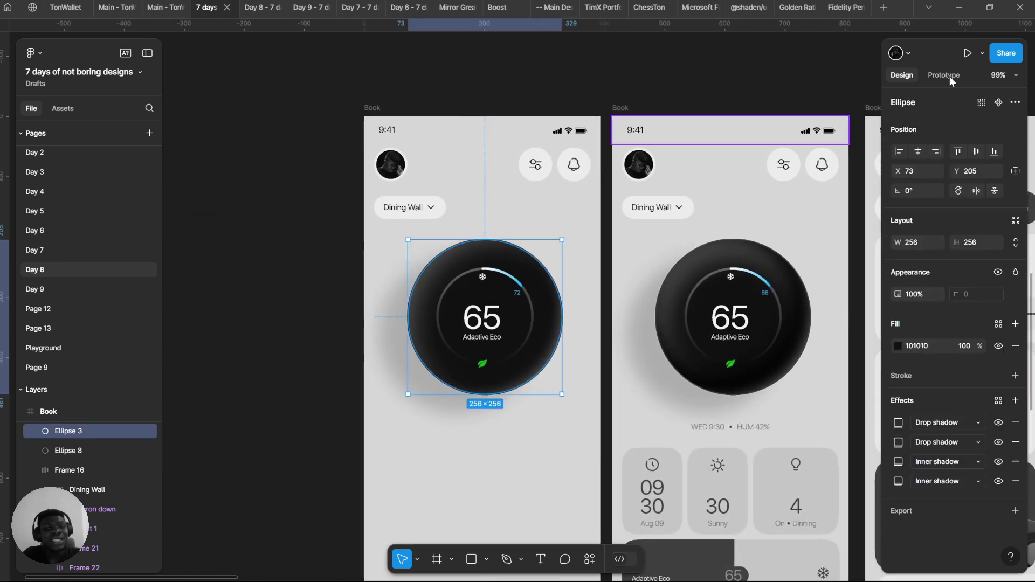
# Step: Run the prototype preview and go from the home screen to the device control screen, back, and in again
pyautogui.click(776, 283)
pyautogui.moveTo(757, 191); pyautogui.dragTo(671, 189)
pyautogui.click(967, 53)
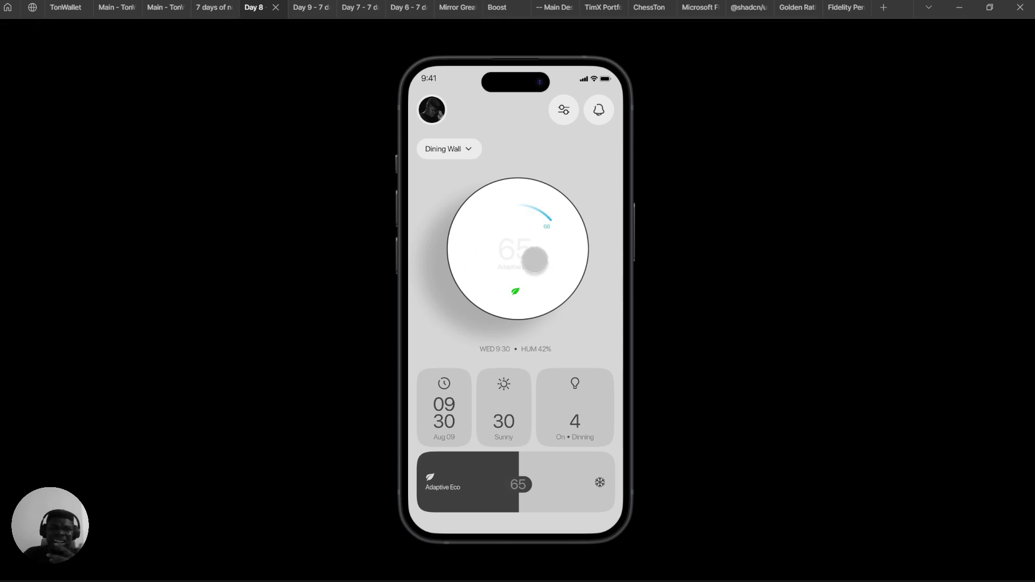
pyautogui.click(563, 109)
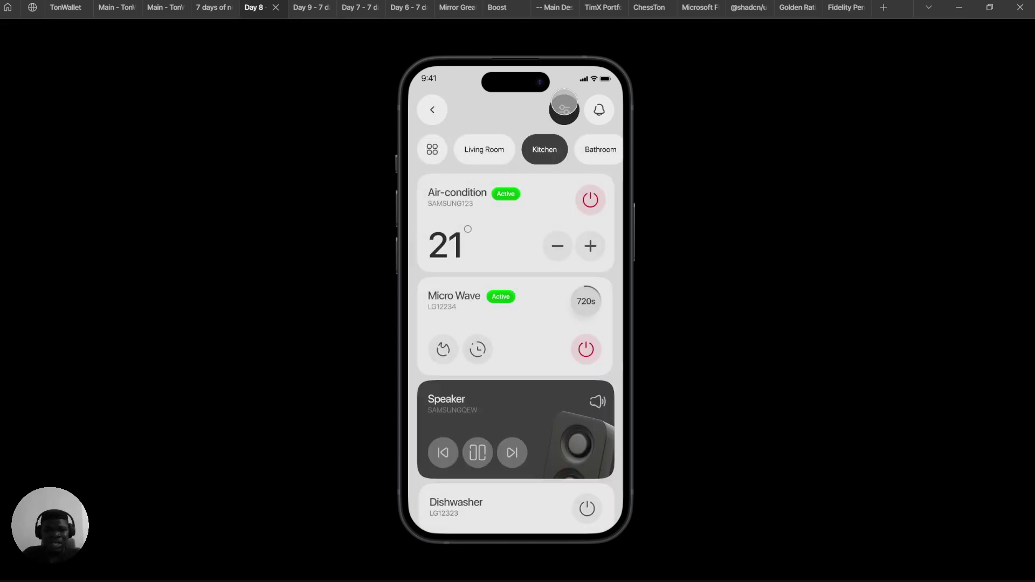
pyautogui.click(437, 112)
pyautogui.click(563, 127)
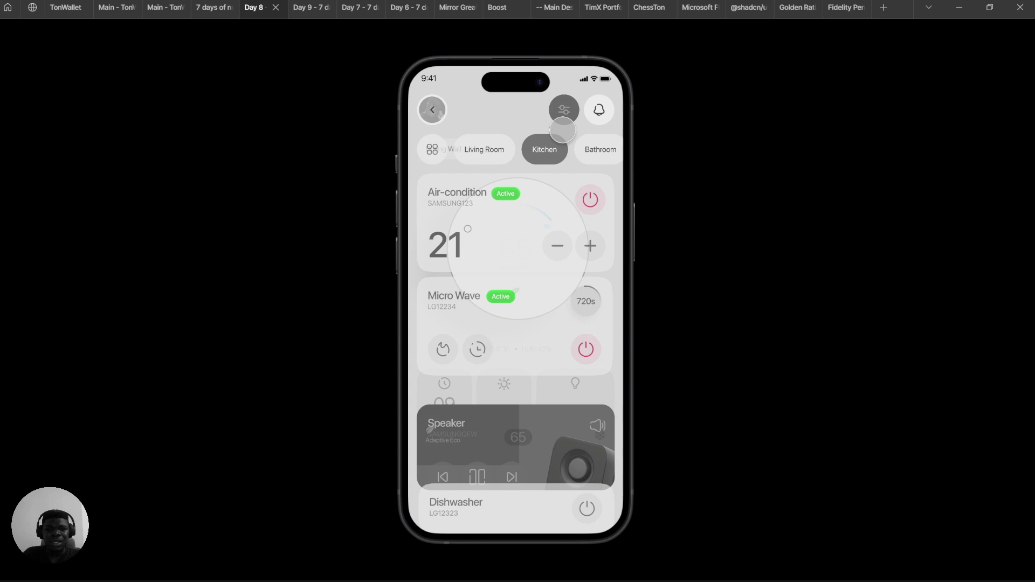
# Step: Show and hide the volume slider from the Speaker card twice in the prototype
pyautogui.click(596, 400)
pyautogui.click(549, 398)
pyautogui.click(597, 399)
pyautogui.click(553, 400)
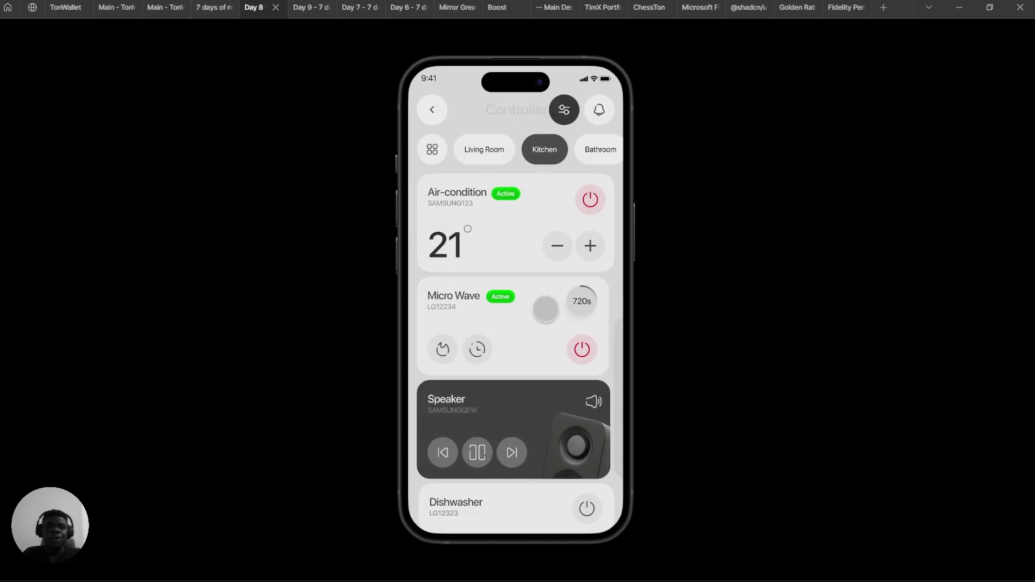
# Step: Toggle the Air-condition card's power off and on repeatedly in the prototype to check its Active and Inactive states
pyautogui.click(588, 201)
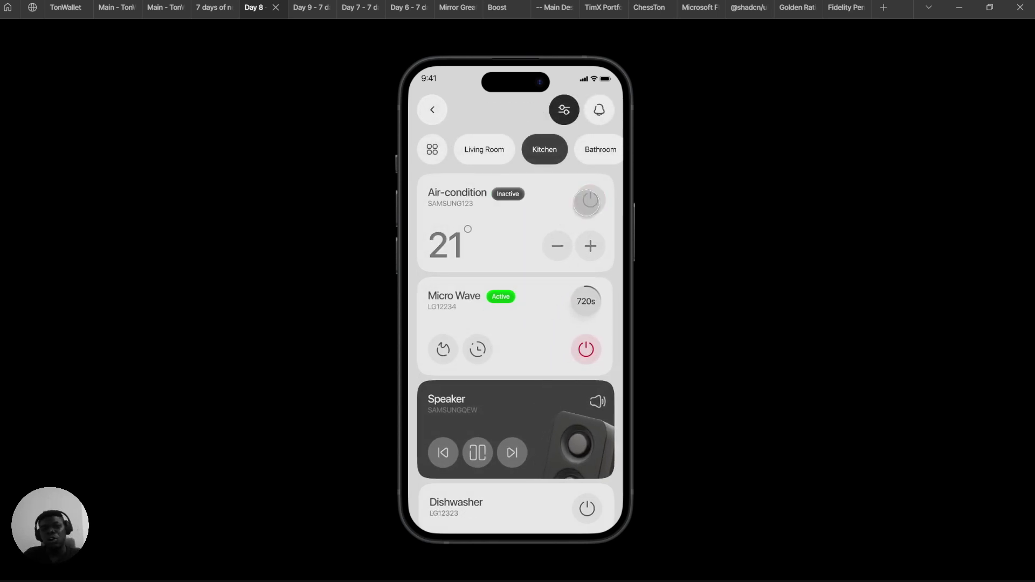
pyautogui.click(587, 202)
pyautogui.click(588, 202)
pyautogui.click(588, 202)
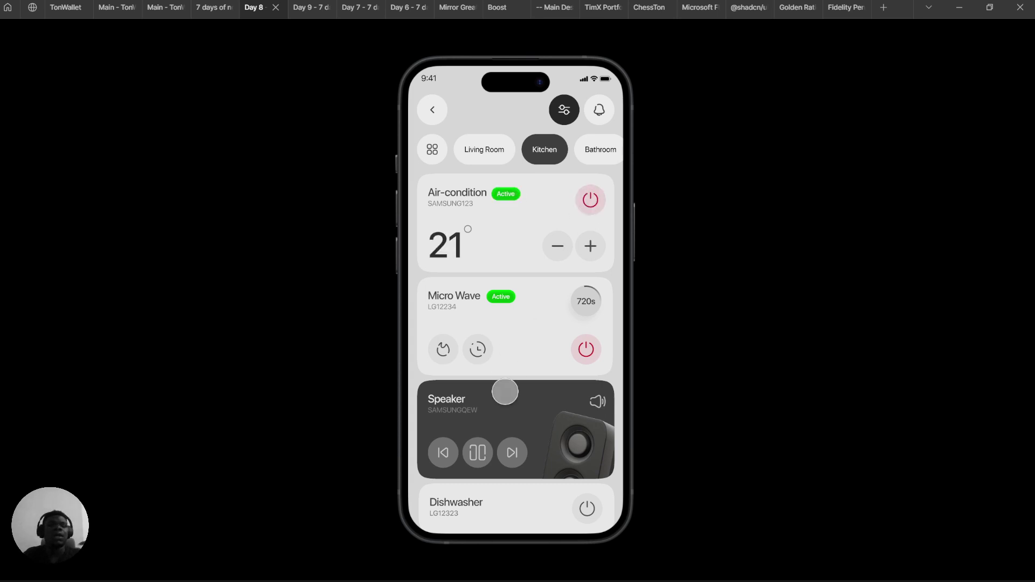
# Step: Show the speaker's volume slider, preview the Micro Wave detail screen and go back, and return to the design file
pyautogui.click(526, 338)
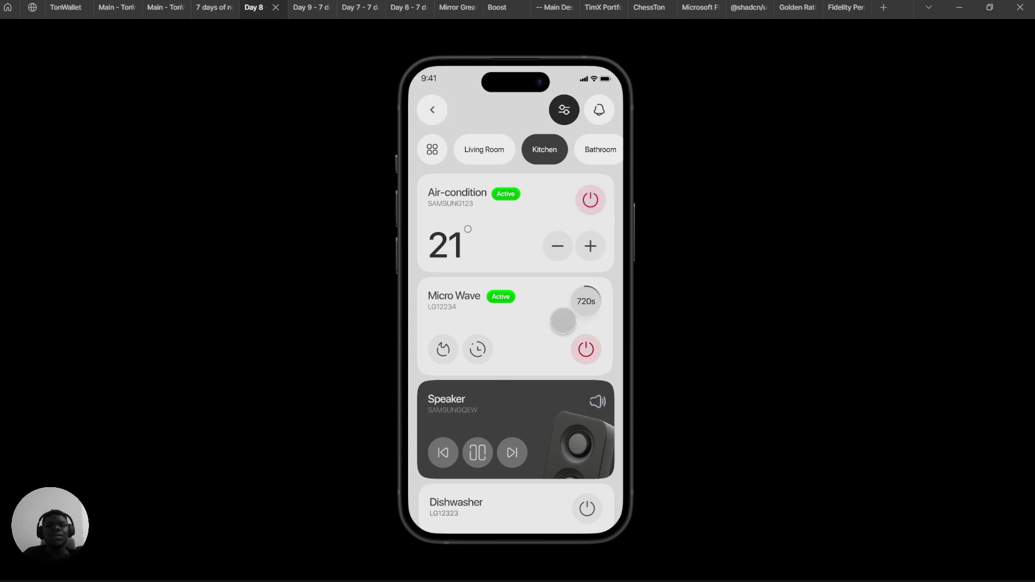
pyautogui.click(536, 320)
pyautogui.click(597, 401)
pyautogui.click(474, 329)
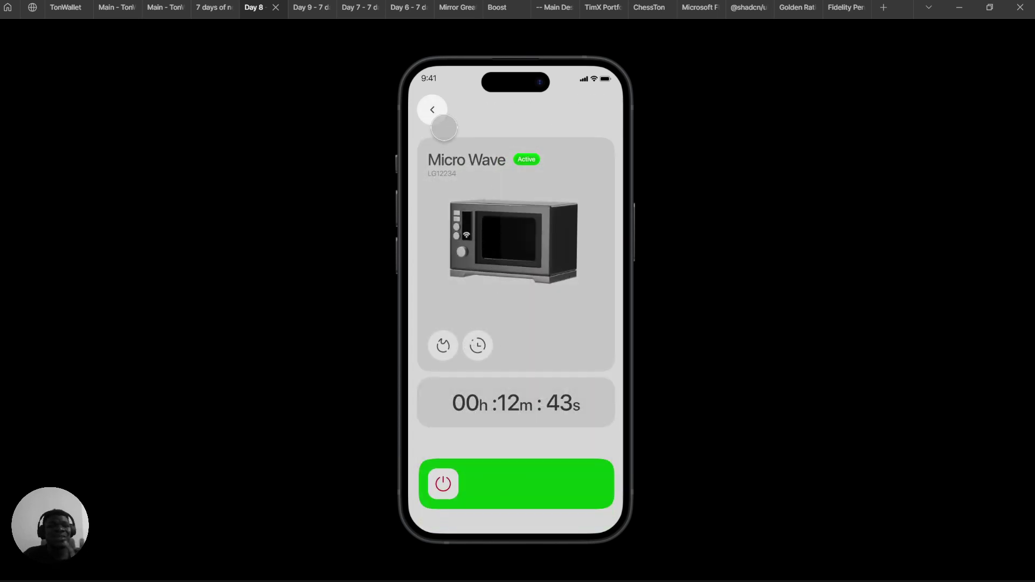
pyautogui.click(431, 109)
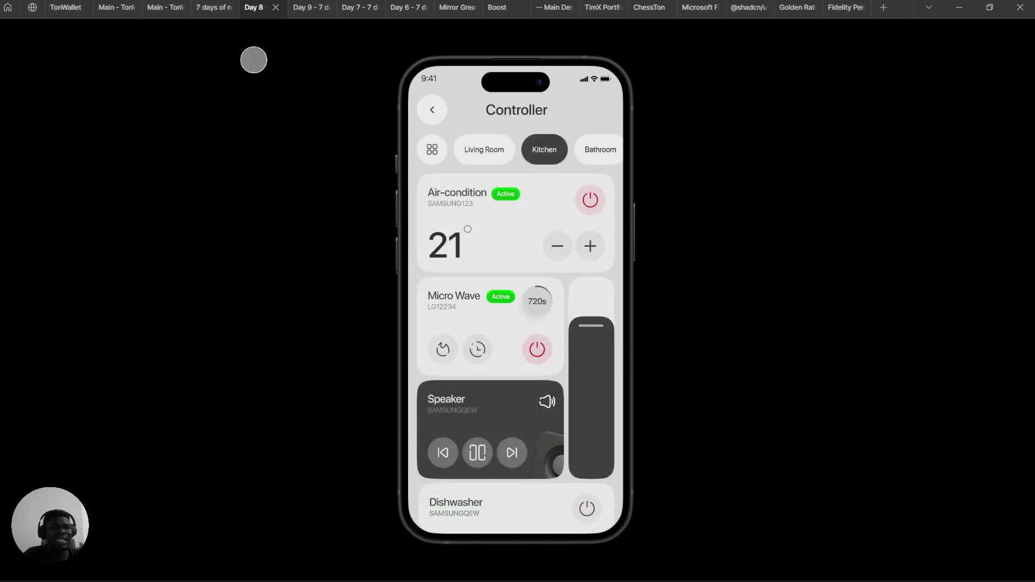
pyautogui.click(210, 7)
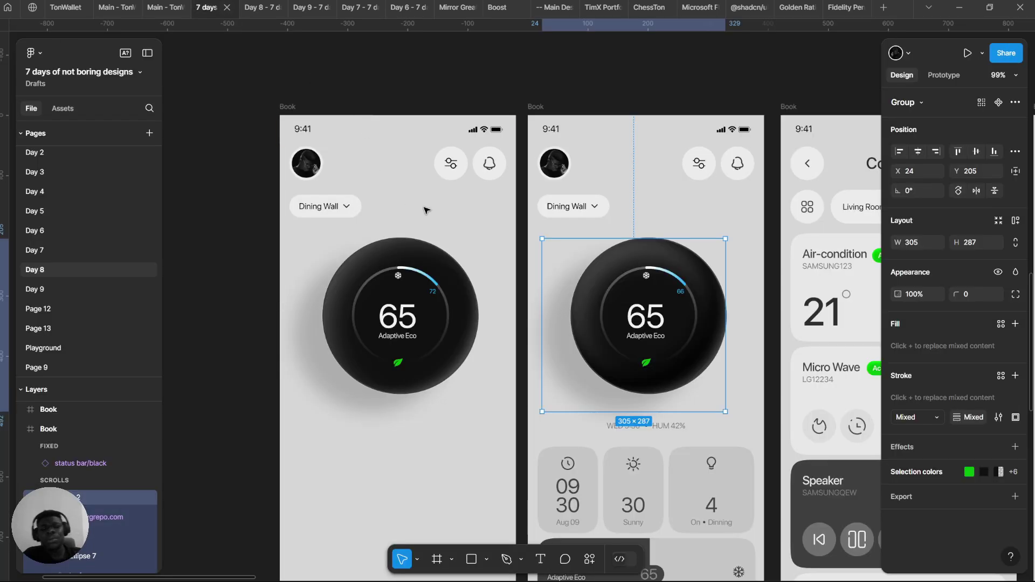
# Step: Look over the second home screen, both device control screens and the Micro Wave screen on the canvas
pyautogui.scroll(-5, 470, 210)
pyautogui.scroll(3, 525, 232)
pyautogui.moveTo(662, 226); pyautogui.dragTo(605, 212)
pyautogui.hscroll(3, 605, 211)
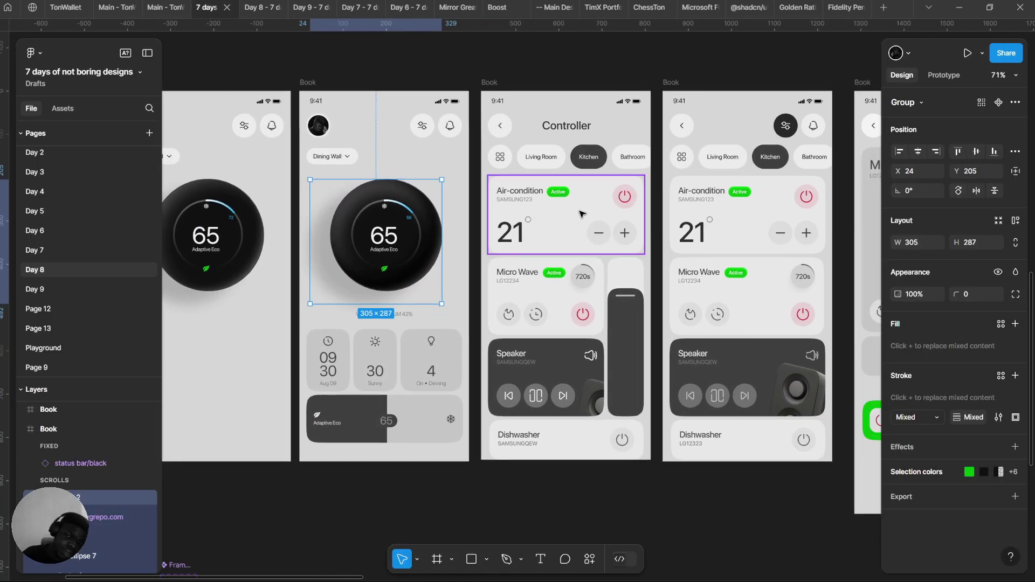
pyautogui.hscroll(2, 582, 214)
pyautogui.click(813, 276)
pyautogui.moveTo(491, 330); pyautogui.dragTo(246, 273)
pyautogui.press('i')
pyautogui.click(428, 317)
pyautogui.moveTo(358, 270); pyautogui.dragTo(598, 277)
pyautogui.hotkey('ctrl', 'z')
pyautogui.hotkey('ctrl', 'z')
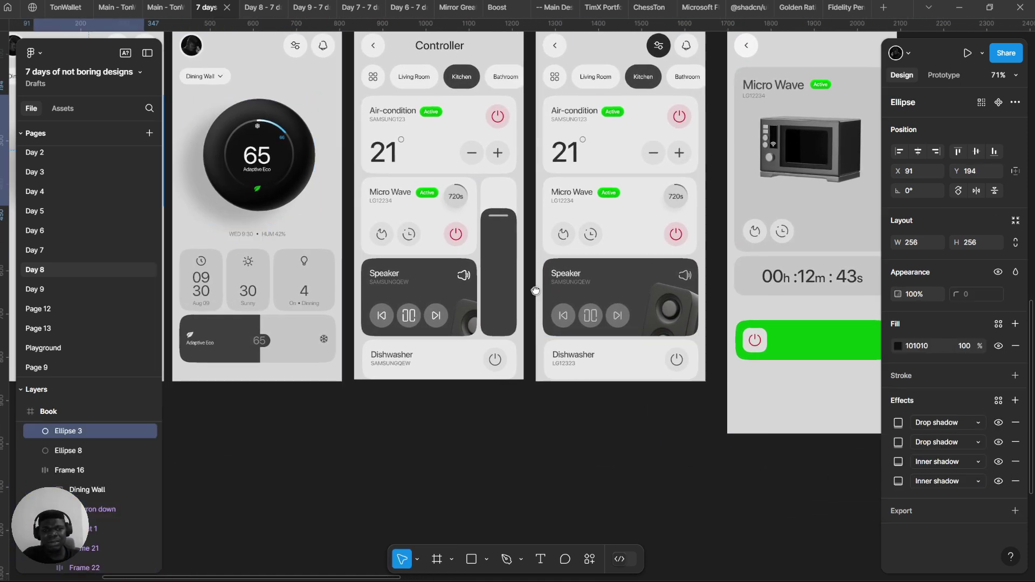
pyautogui.moveTo(499, 287)
pyautogui.mouseDown()
pyautogui.moveTo(526, 286)
pyautogui.moveTo(498, 287)
pyautogui.mouseUp()
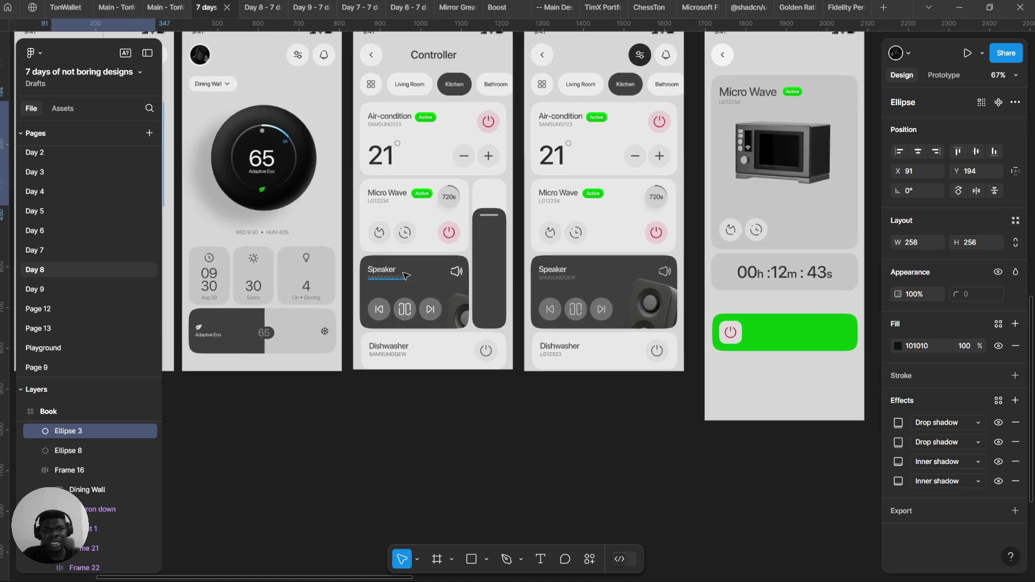
pyautogui.scroll(3, 485, 313)
pyautogui.hscroll(-2, 458, 323)
pyautogui.scroll(3, 436, 335)
pyautogui.moveTo(378, 362); pyautogui.dragTo(421, 374)
pyautogui.scroll(-3, 420, 374)
pyautogui.moveTo(325, 322); pyautogui.dragTo(460, 344)
pyautogui.scroll(1, 388, 342)
pyautogui.moveTo(325, 235); pyautogui.dragTo(545, 267)
pyautogui.hotkey('ctrl', 'z')
pyautogui.hotkey('ctrl', 'z')
pyautogui.keyDown('ctrl'); pyautogui.scroll(4, 343, 286); pyautogui.keyUp('ctrl')
pyautogui.click(493, 270)
pyautogui.hotkey('ctrl', 'z')
# Step: Duplicate the black 256 × 256 dial ellipse below the thermostat on the first phone screen and place the copy at X 69, Y 518
pyautogui.moveTo(591, 298); pyautogui.dragTo(583, 548)
pyautogui.scroll(-1, 578, 173)
pyautogui.click(582, 137)
pyautogui.moveTo(561, 428); pyautogui.dragTo(612, 146)
pyautogui.keyDown('ctrl'); pyautogui.scroll(3, 578, 172); pyautogui.keyUp('ctrl')
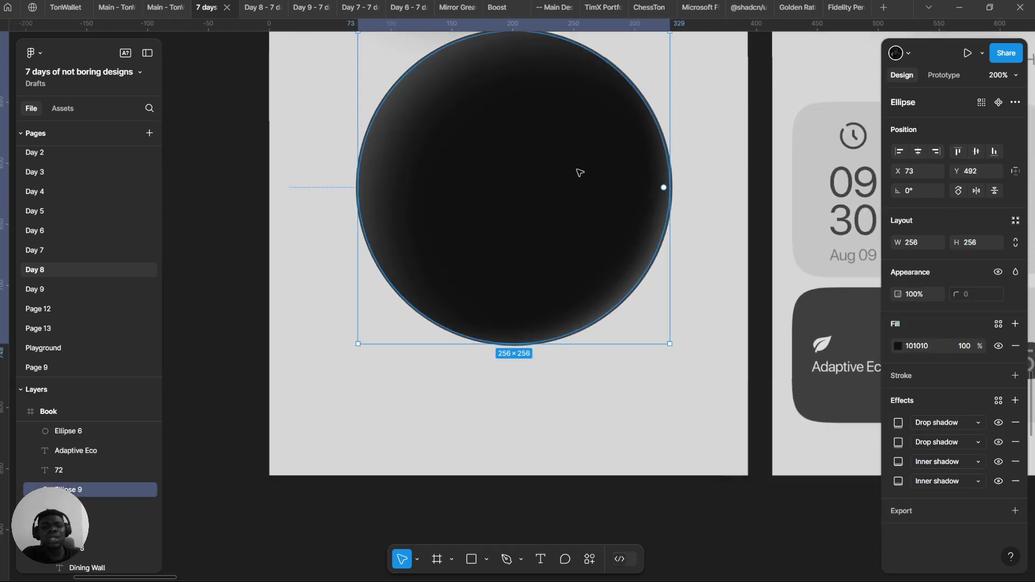
pyautogui.moveTo(576, 178); pyautogui.dragTo(571, 218)
pyautogui.moveTo(516, 254); pyautogui.dragTo(449, 312)
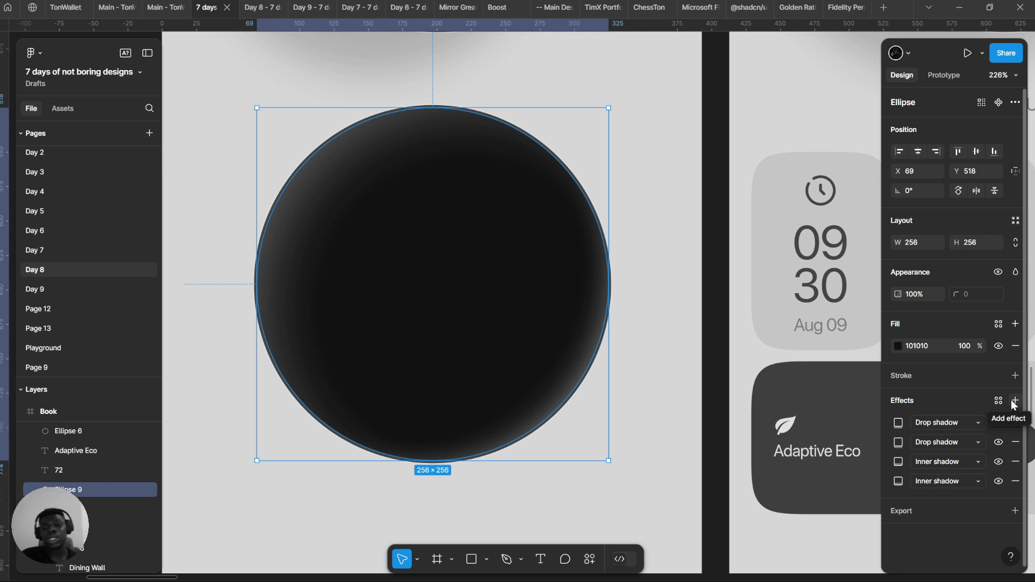
# Step: Examine the soft shadow ellipse behind the first screen's thermostat, including its fill opacity, size and layer blur effect
pyautogui.click(688, 323)
pyautogui.scroll(-6, 695, 322)
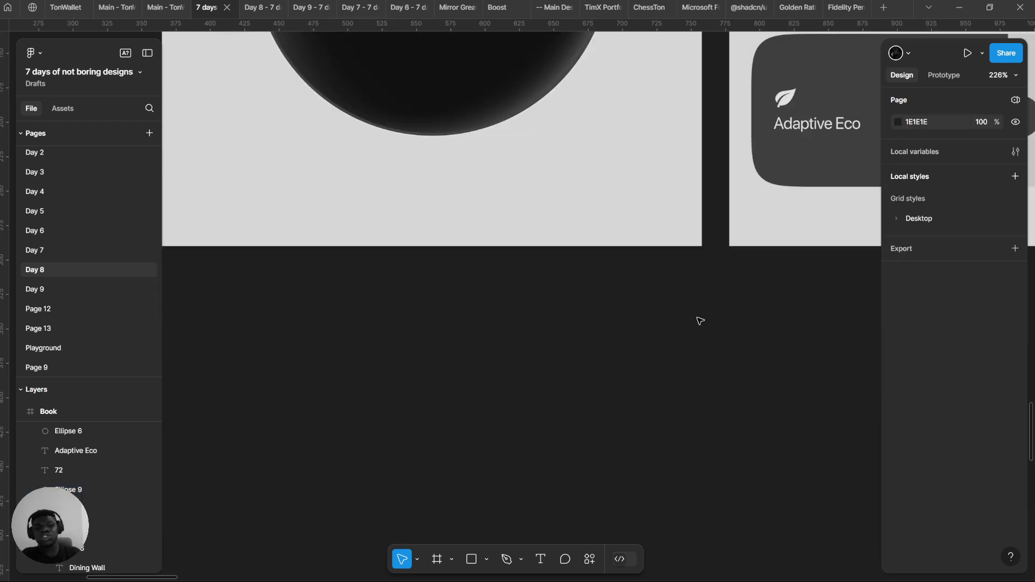
pyautogui.keyDown('ctrl'); pyautogui.scroll(-4, 570, 321); pyautogui.keyUp('ctrl')
pyautogui.scroll(5, 437, 320)
pyautogui.click(375, 177)
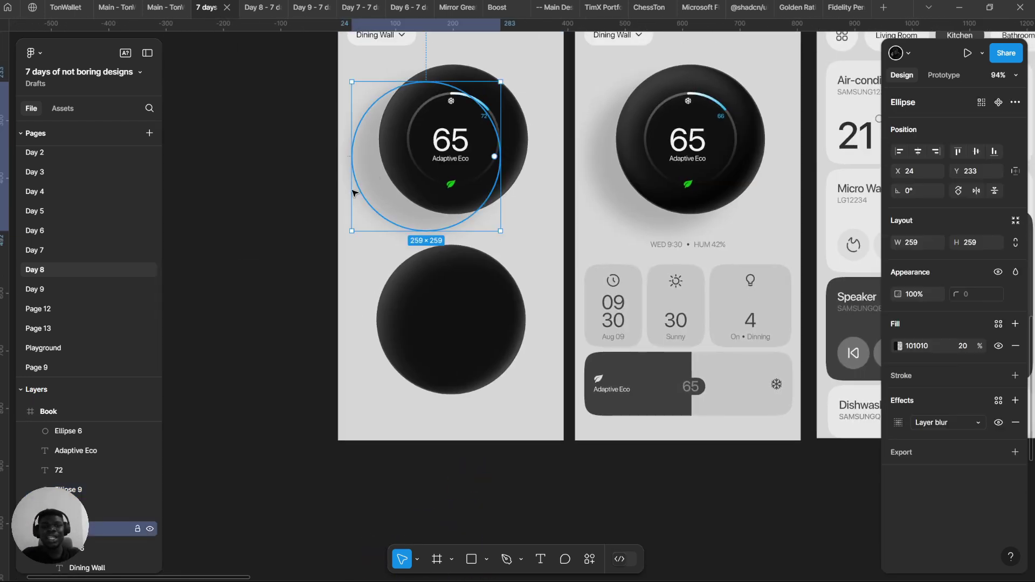
pyautogui.scroll(5, 407, 194)
pyautogui.scroll(-4, 415, 282)
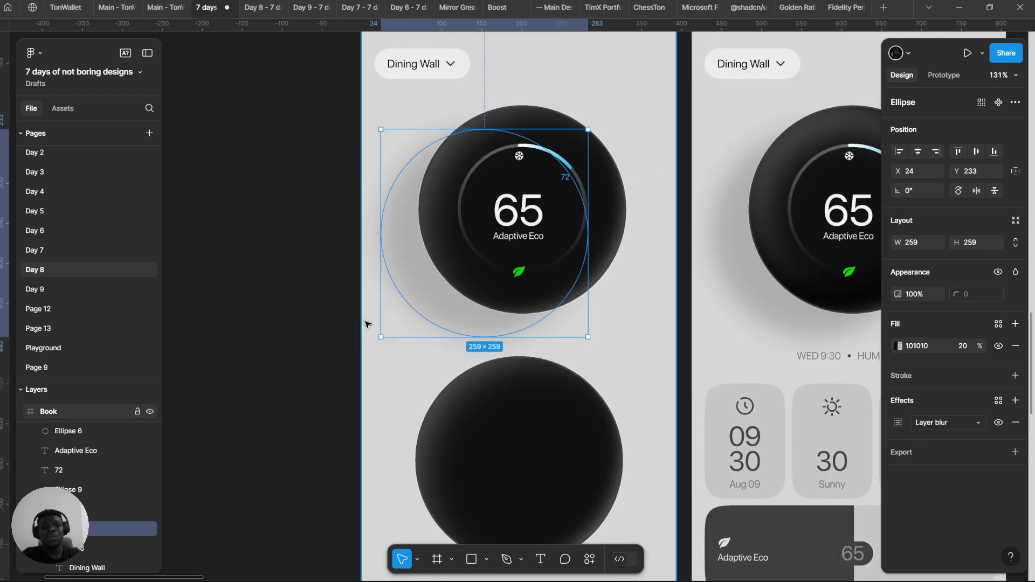
pyautogui.click(321, 343)
pyautogui.scroll(-5, 341, 340)
pyautogui.scroll(6, 405, 365)
pyautogui.scroll(-3, 363, 273)
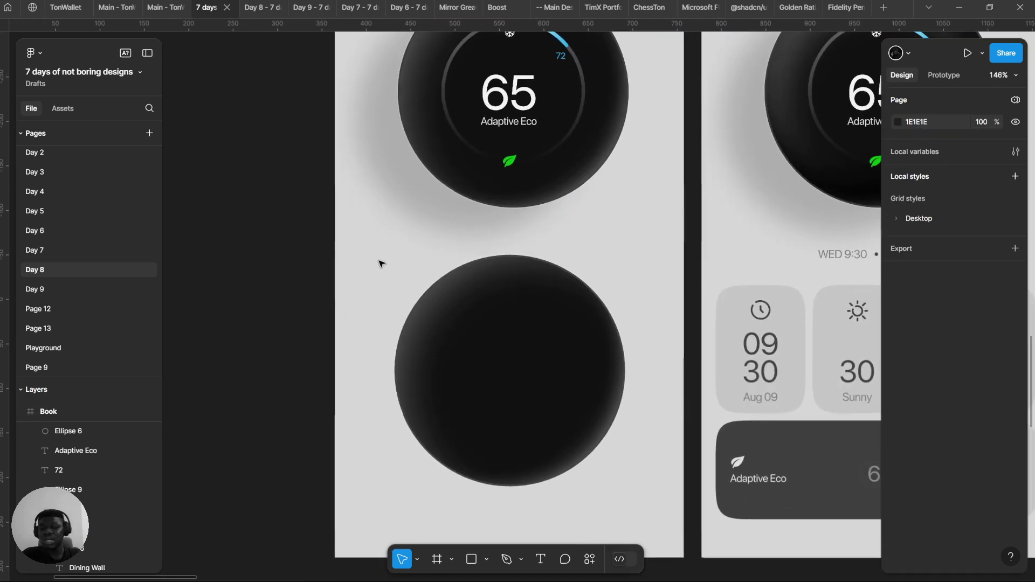
pyautogui.click(378, 168)
pyautogui.scroll(-2, 404, 307)
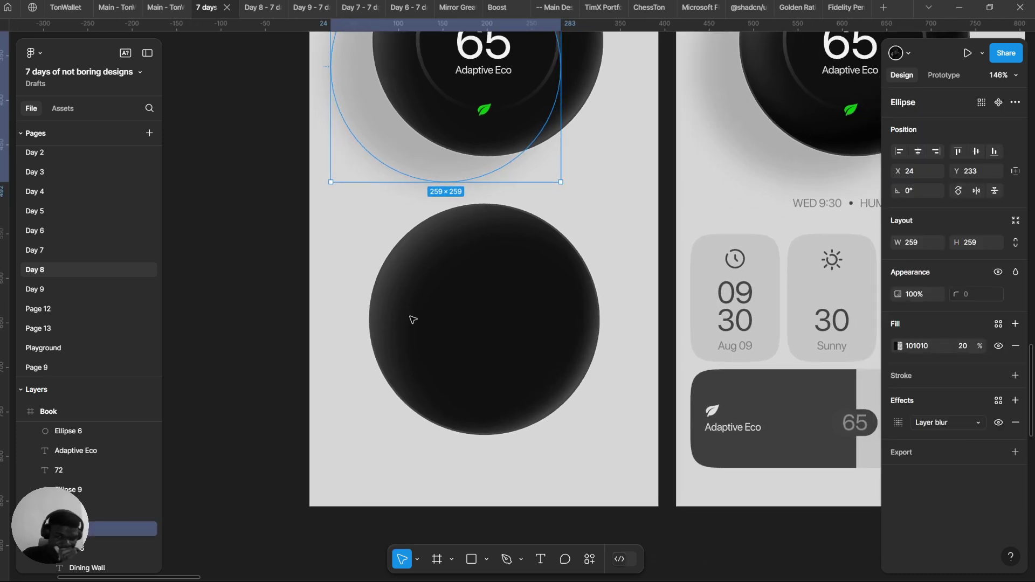
# Step: Select the copied dial ellipse and examine its shadow effects and the highlights along its rim up close
pyautogui.click(497, 344)
pyautogui.scroll(5, 498, 334)
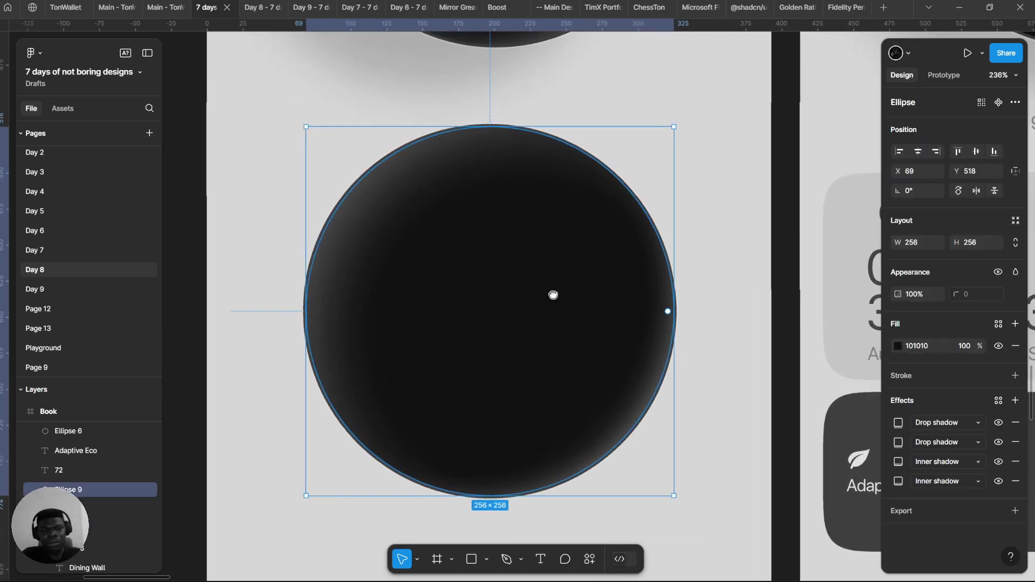
pyautogui.scroll(-1, 539, 324)
pyautogui.hscroll(1, 539, 323)
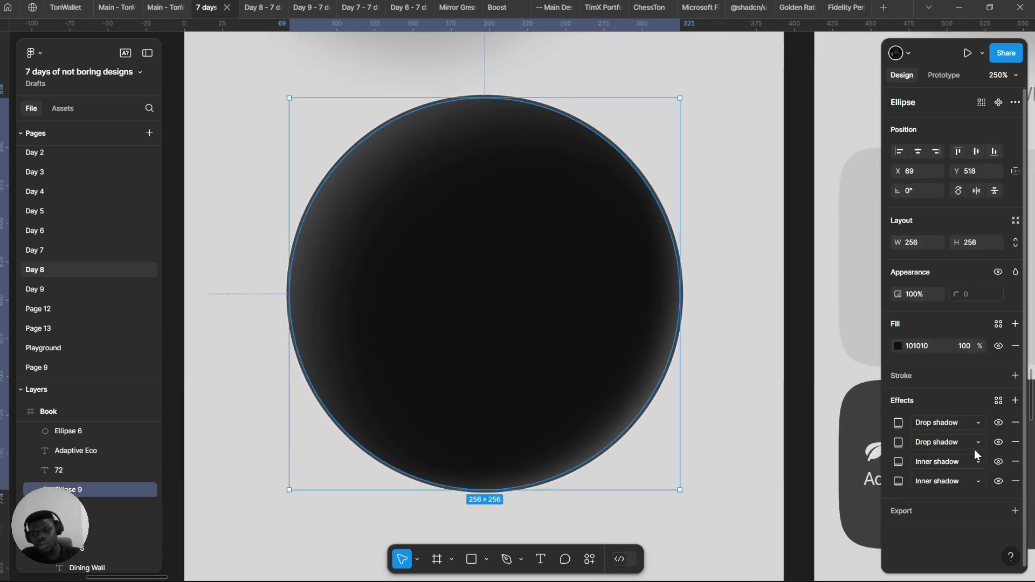
pyautogui.scroll(10, 277, 264)
pyautogui.click(268, 261)
pyautogui.scroll(-10, 268, 261)
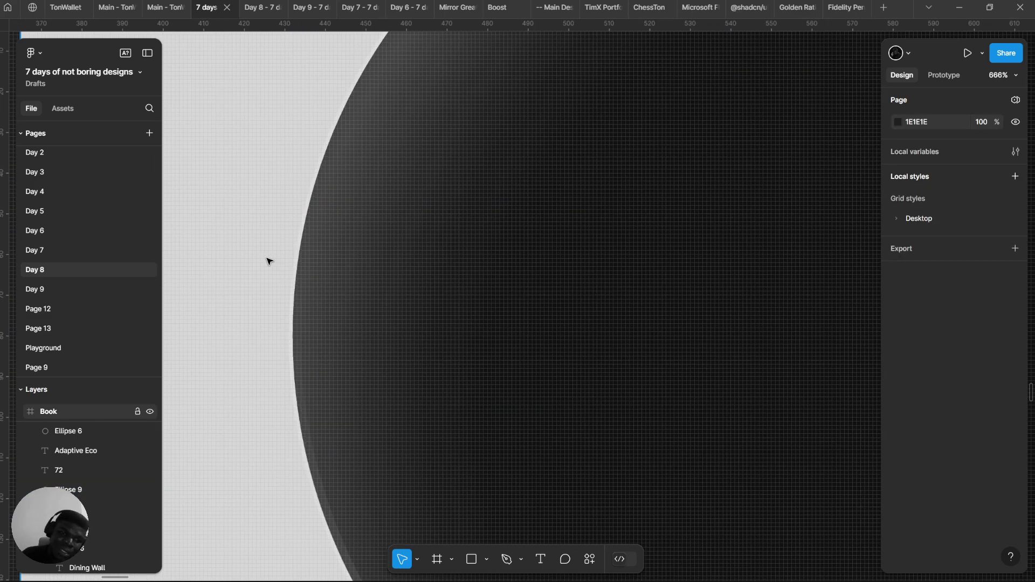
pyautogui.scroll(-3, 270, 253)
pyautogui.scroll(5, 314, 215)
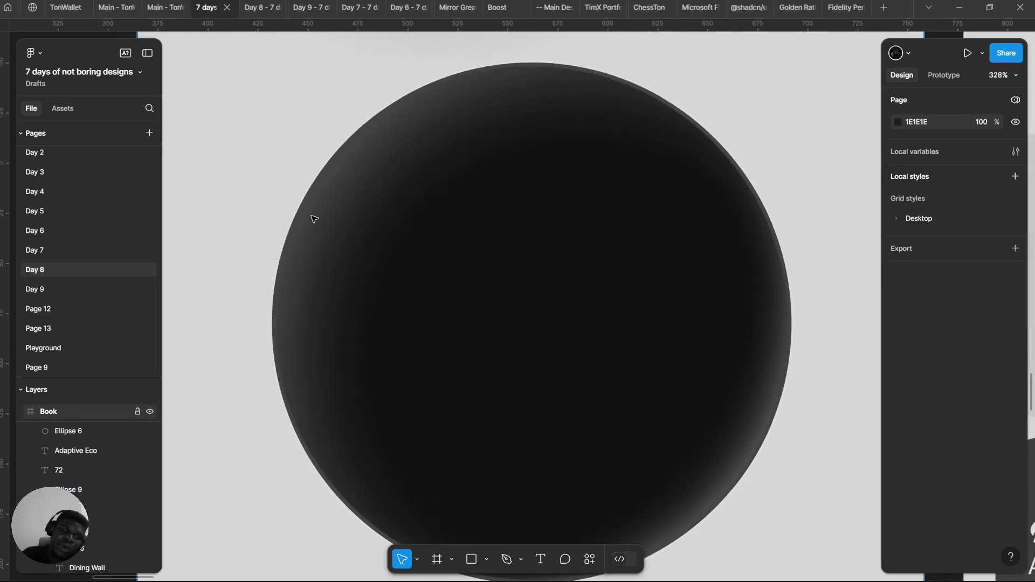
# Step: Examine the original thermostat's rim highlight and cast shadow up close and compare them with the copied dial
pyautogui.click(372, 342)
pyautogui.scroll(-3, 376, 206)
pyautogui.scroll(-3, 376, 206)
pyautogui.scroll(8, 451, 323)
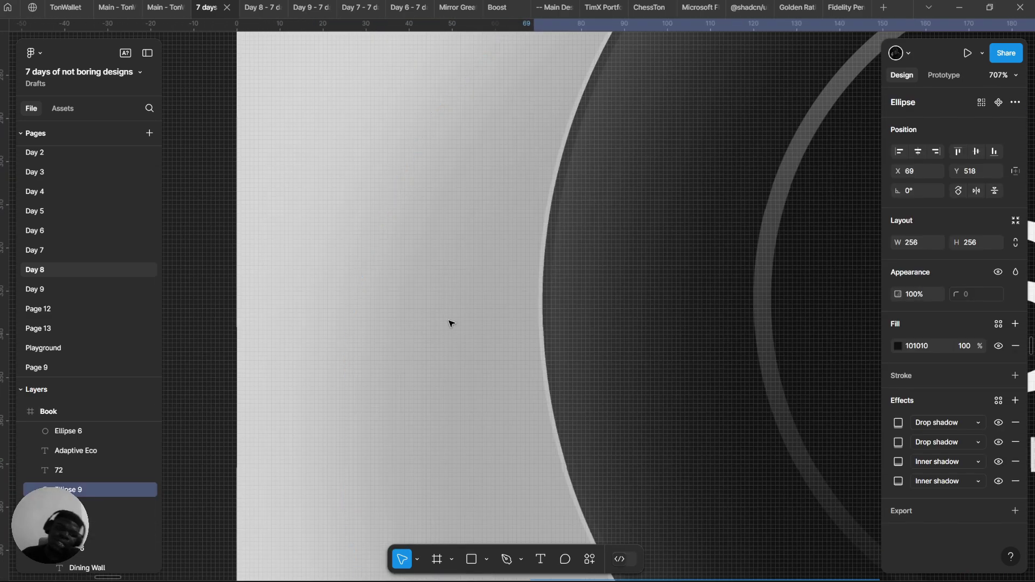
pyautogui.scroll(-5, 441, 229)
pyautogui.scroll(5, 349, 296)
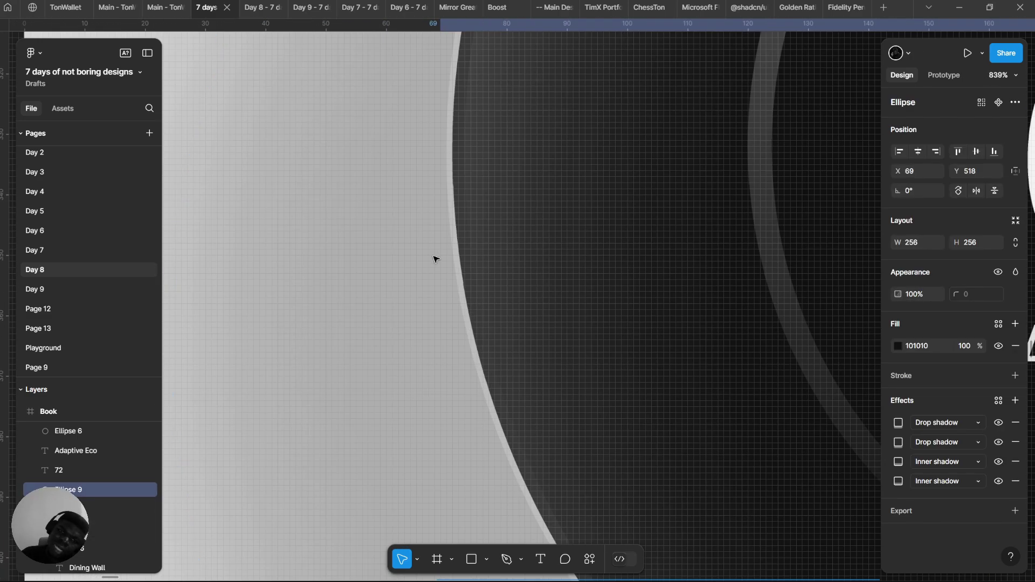
pyautogui.scroll(-1, 445, 247)
pyautogui.click(497, 235)
pyautogui.scroll(-3, 496, 235)
pyautogui.click(363, 254)
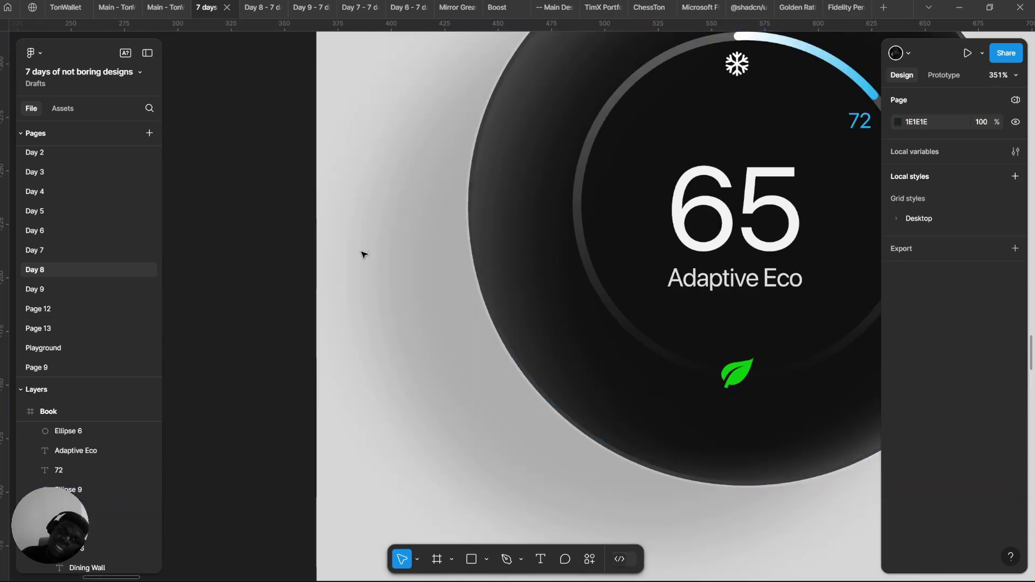
pyautogui.scroll(3, 372, 322)
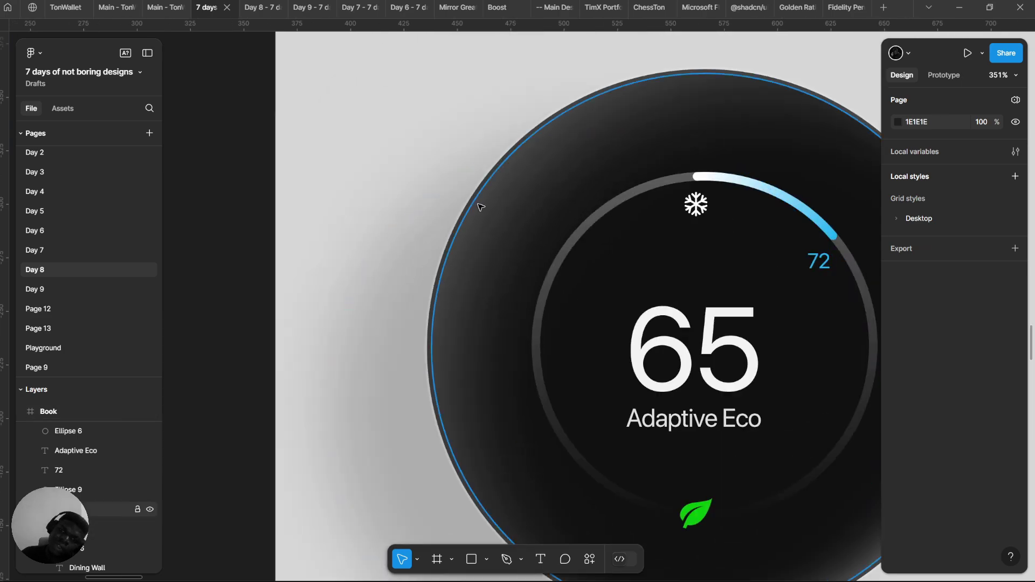
pyautogui.scroll(5, 465, 229)
pyautogui.scroll(-5, 437, 245)
pyautogui.scroll(-3, 393, 397)
pyautogui.scroll(6, 429, 155)
pyautogui.scroll(-10, 464, 397)
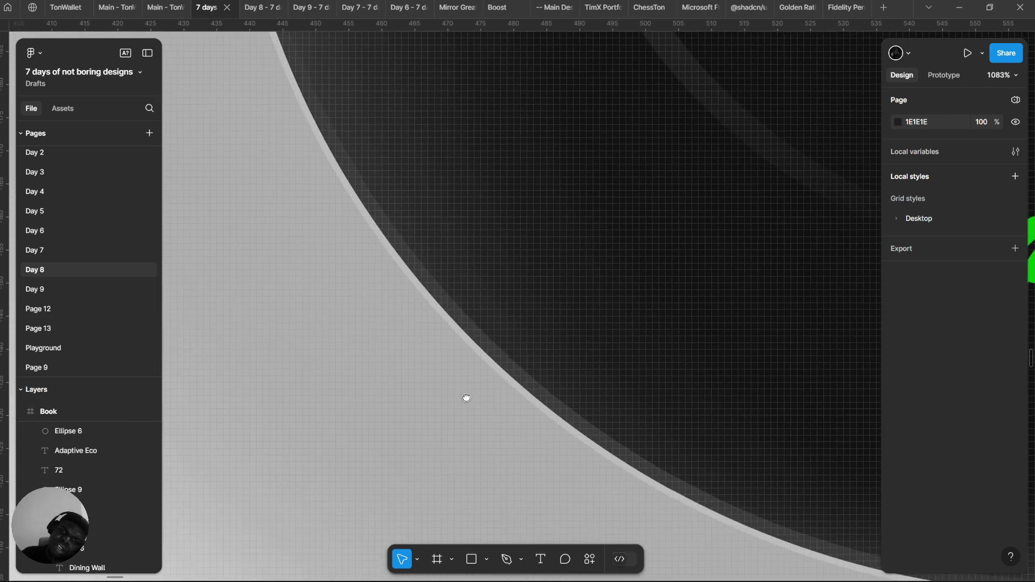
pyautogui.scroll(-5, 418, 231)
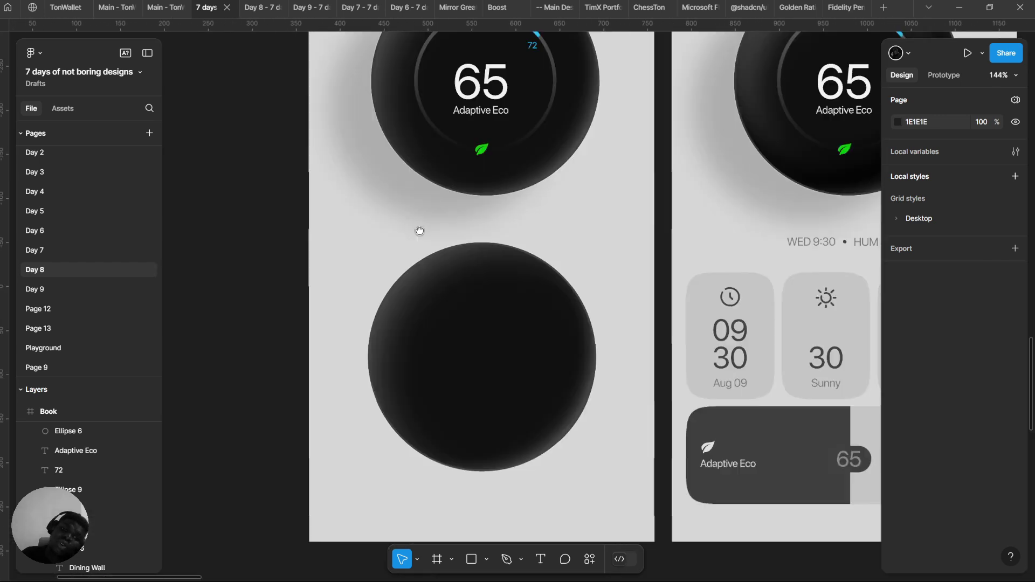
# Step: Select the copied dial ellipse and review the position, blur, spread and color settings of its two drop shadows
pyautogui.scroll(2, 434, 240)
pyautogui.click(460, 357)
pyautogui.moveTo(459, 356); pyautogui.dragTo(481, 332)
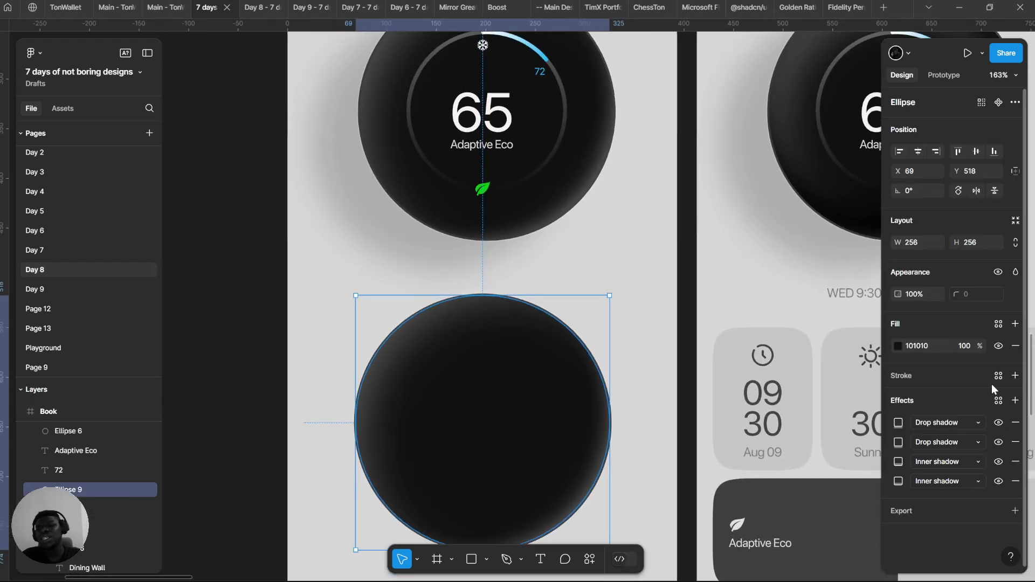
pyautogui.scroll(1, 852, 485)
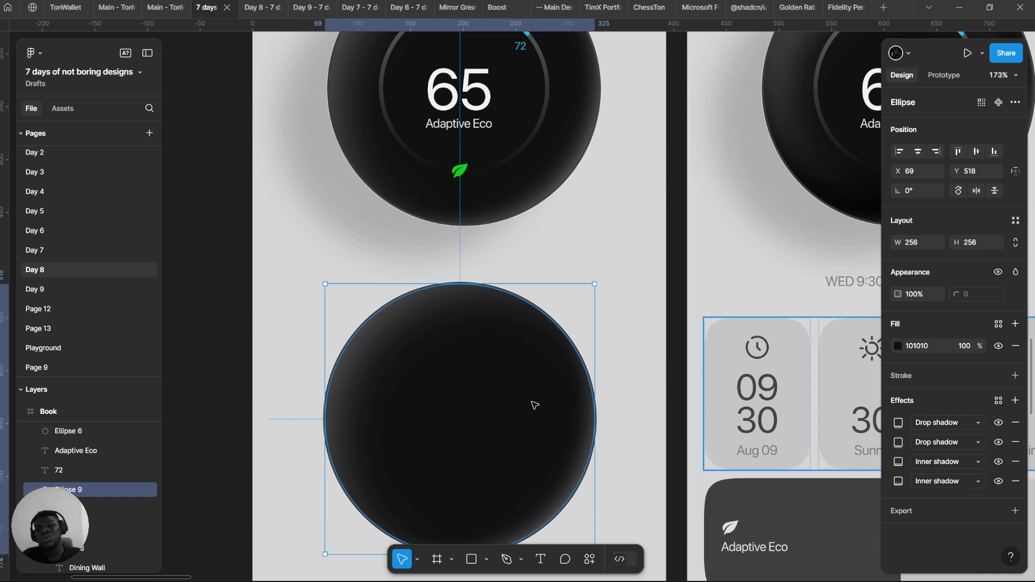
pyautogui.click(897, 428)
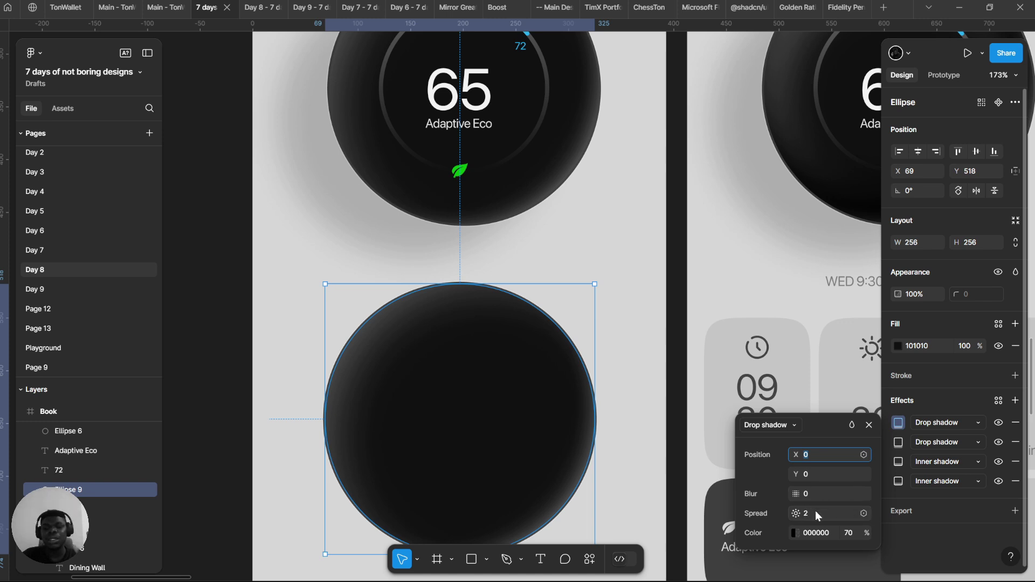
pyautogui.click(898, 442)
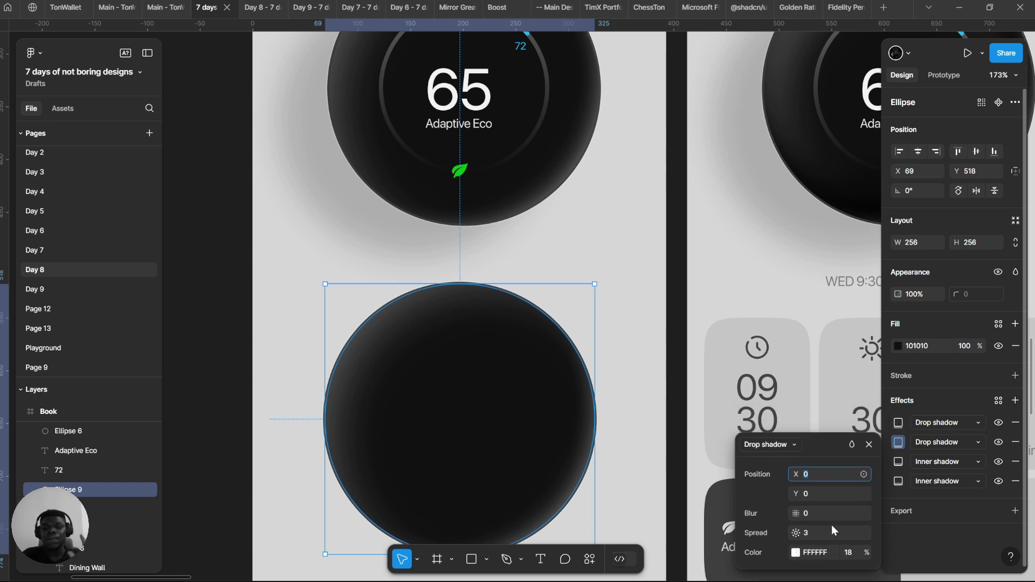
# Step: Compare the thin light rim around the original thermostat with the outline of the copied dial up close
pyautogui.scroll(10, 321, 135)
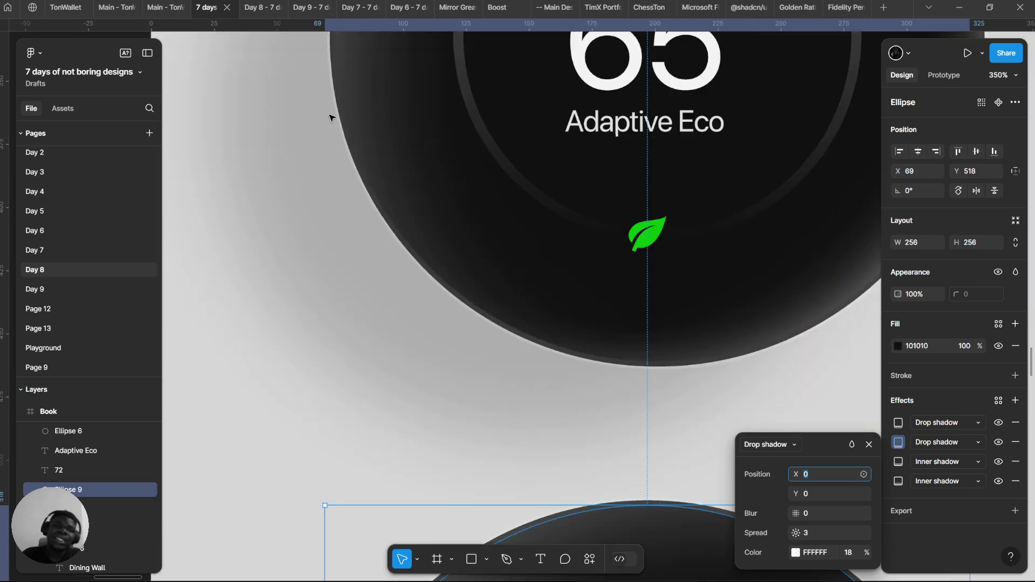
pyautogui.scroll(-5, 345, 119)
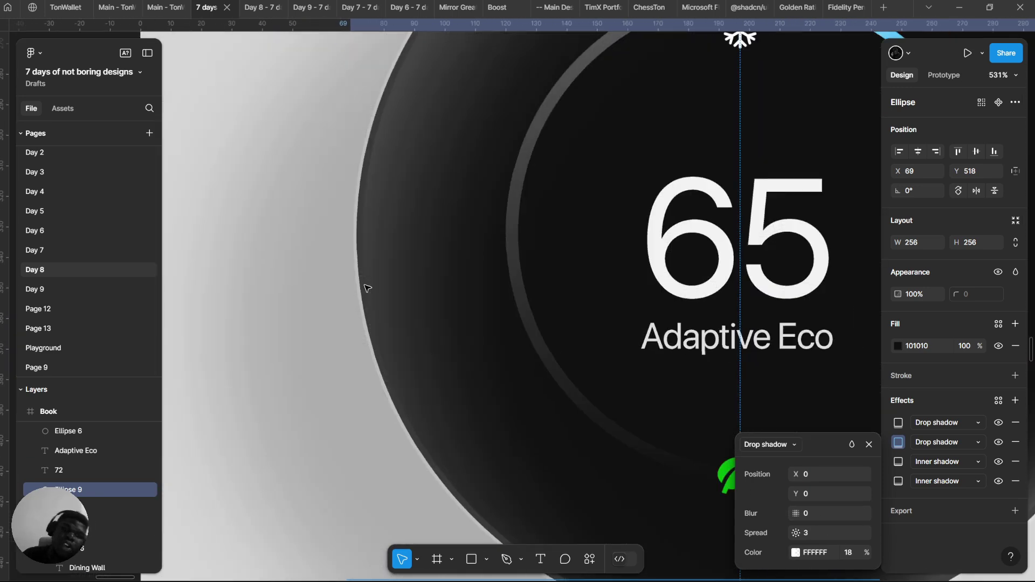
pyautogui.scroll(-9, 367, 288)
pyautogui.moveTo(407, 499); pyautogui.dragTo(397, 388)
pyautogui.scroll(6, 397, 385)
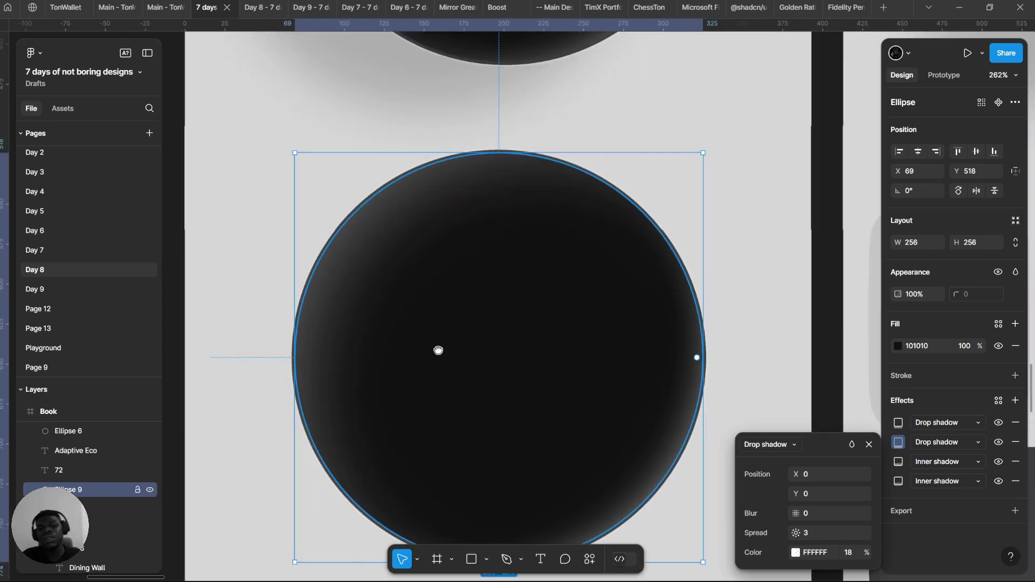
pyautogui.moveTo(439, 333); pyautogui.dragTo(448, 263)
pyautogui.scroll(-2, 444, 280)
pyautogui.moveTo(420, 304); pyautogui.dragTo(411, 307)
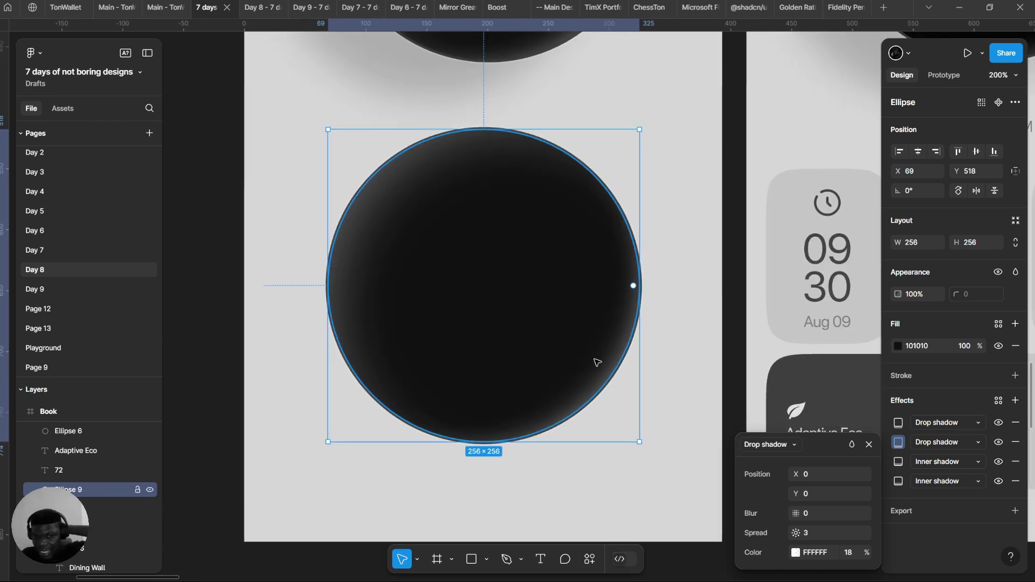
# Step: Hide and show the copied dial's first drop shadow and examine the dial's outline and inner highlights
pyautogui.click(998, 422)
pyautogui.click(999, 422)
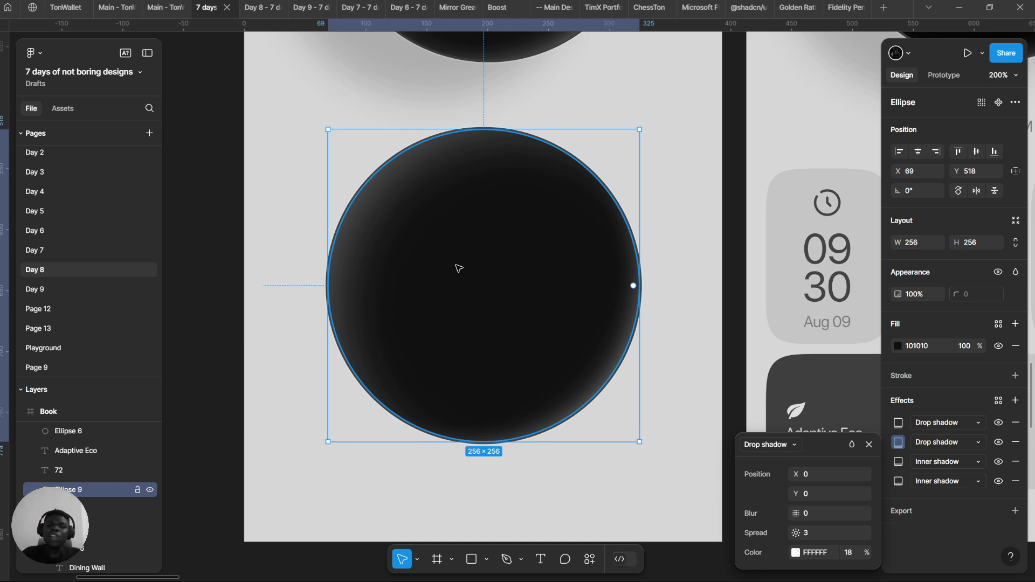
pyautogui.scroll(2, 459, 268)
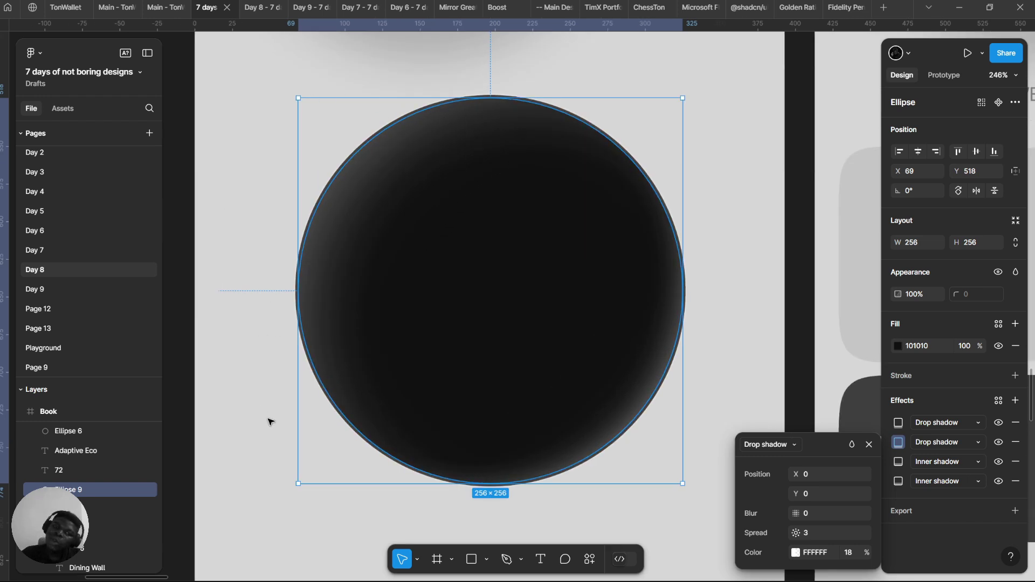
pyautogui.scroll(-5, 665, 324)
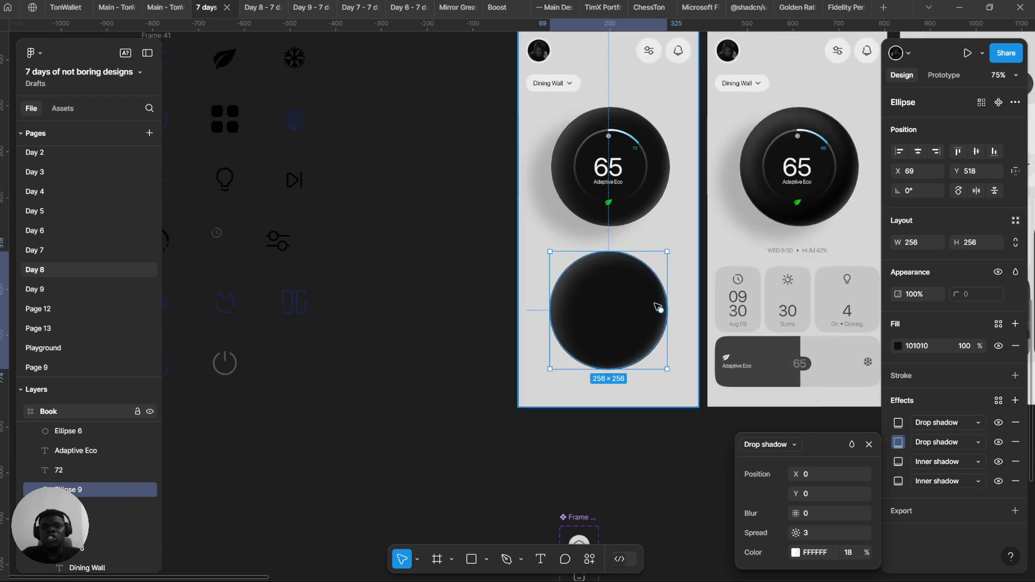
pyautogui.scroll(6, 656, 302)
pyautogui.scroll(-2, 621, 363)
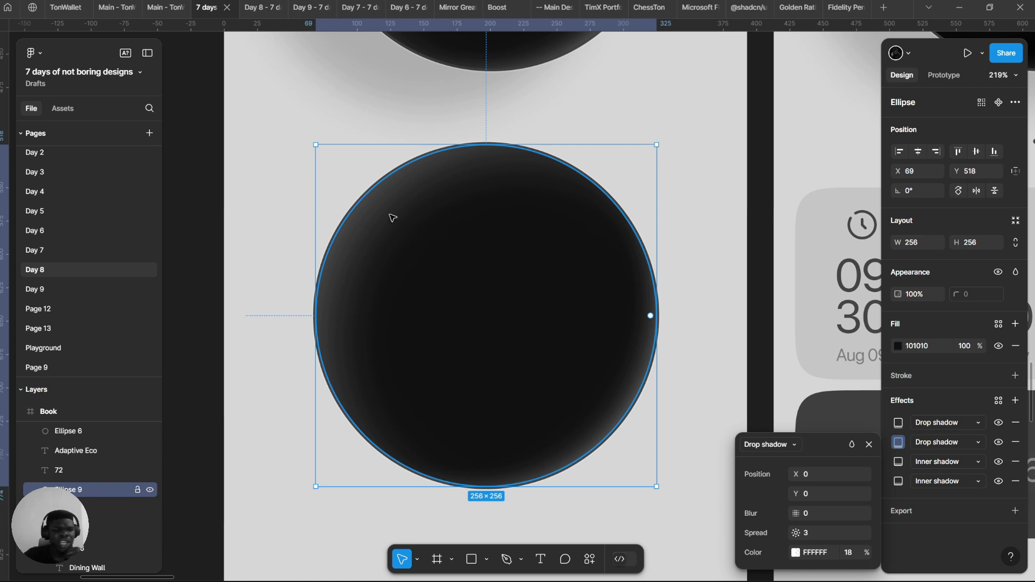
pyautogui.moveTo(375, 210); pyautogui.dragTo(342, 202)
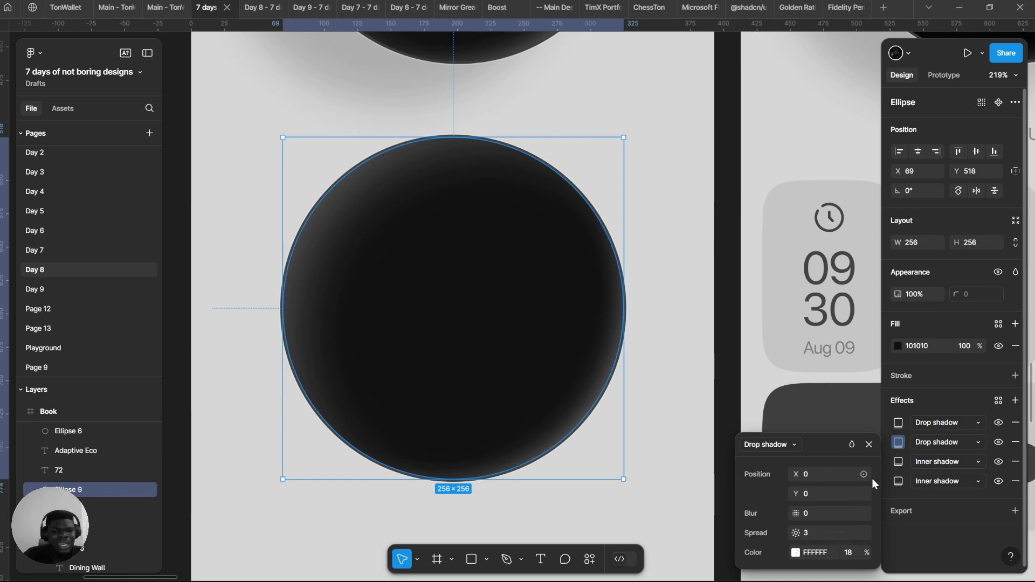
# Step: Try a spread of 0 on the copied dial's first inner shadow and undo it
pyautogui.click(898, 461)
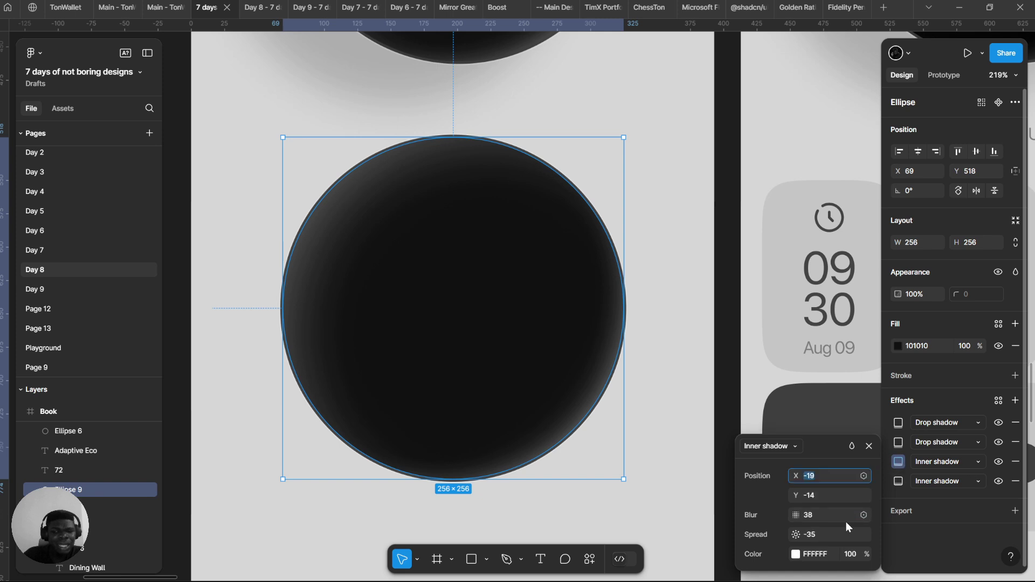
pyautogui.click(815, 535)
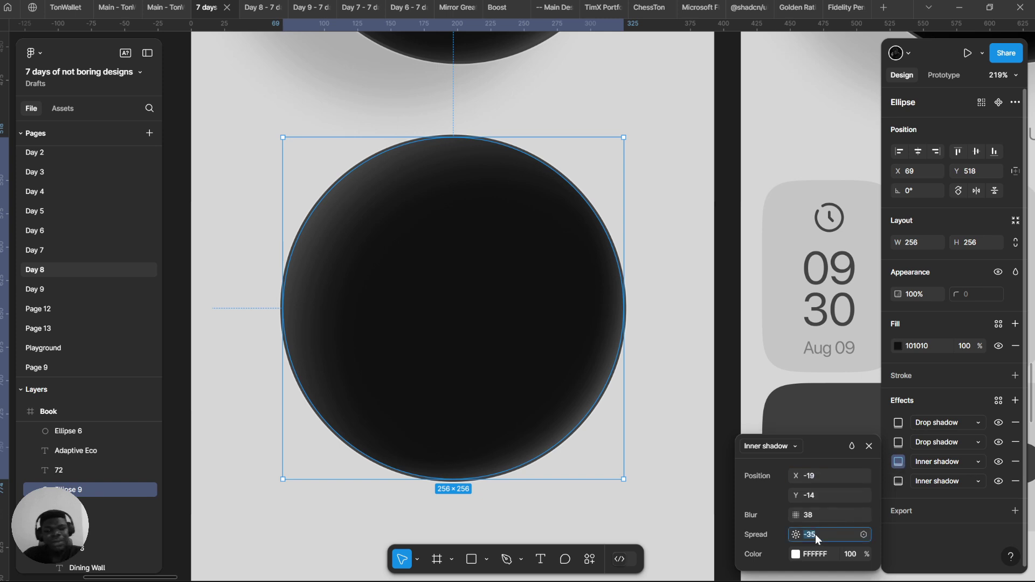
pyautogui.press('Return')
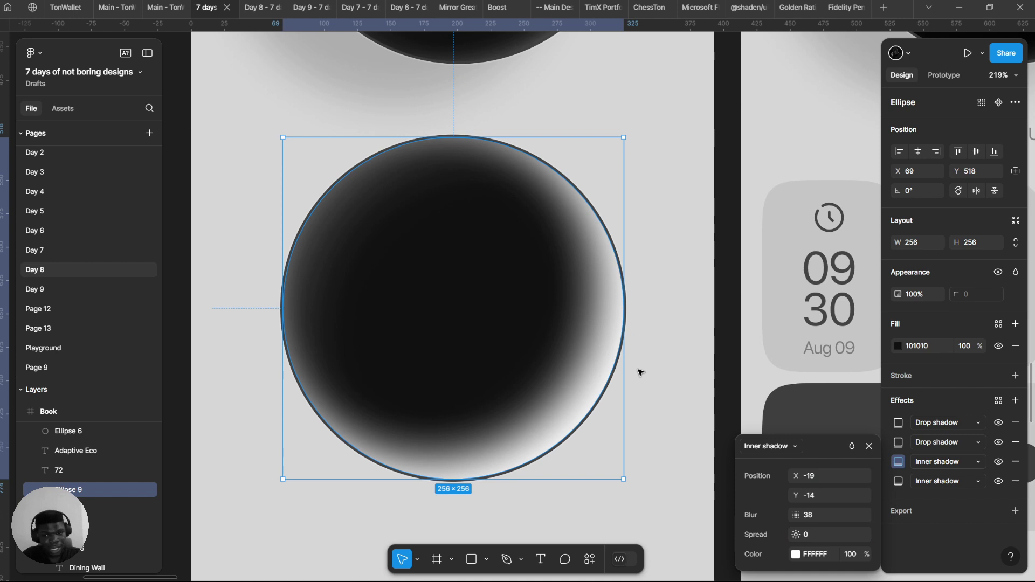
pyautogui.hotkey('ctrl', 'z')
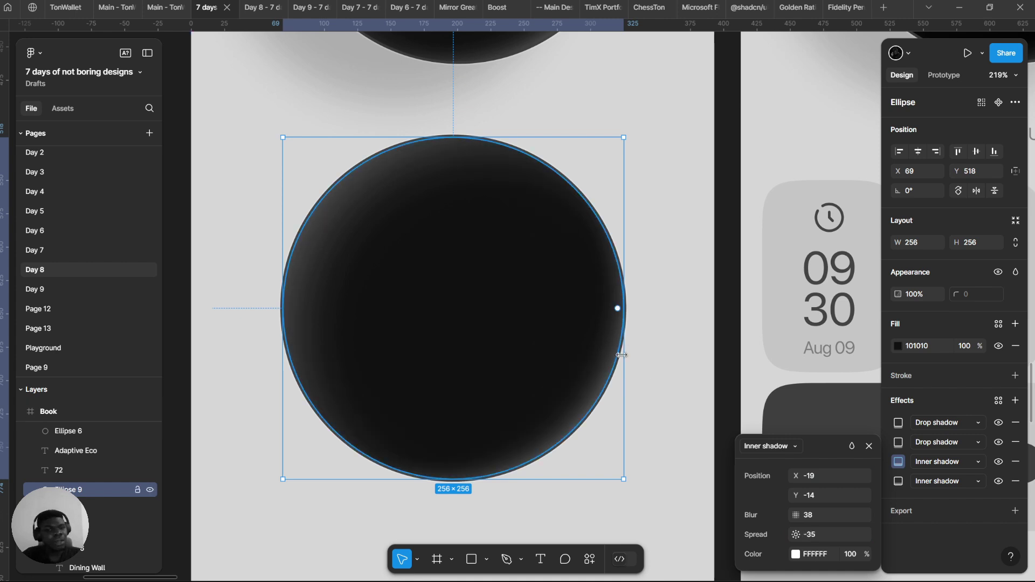
# Step: Try a spread of 0 with 20% color opacity on the first inner shadow, and undo both changes
pyautogui.scroll(5, 562, 427)
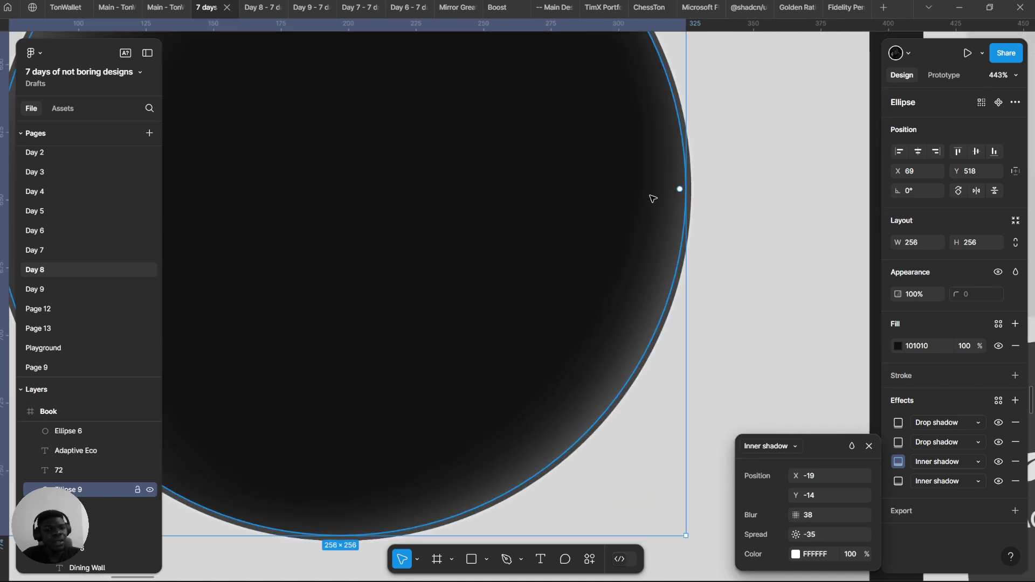
pyautogui.scroll(-6, 649, 208)
pyautogui.click(820, 535)
pyautogui.write('0')
pyautogui.press('Return')
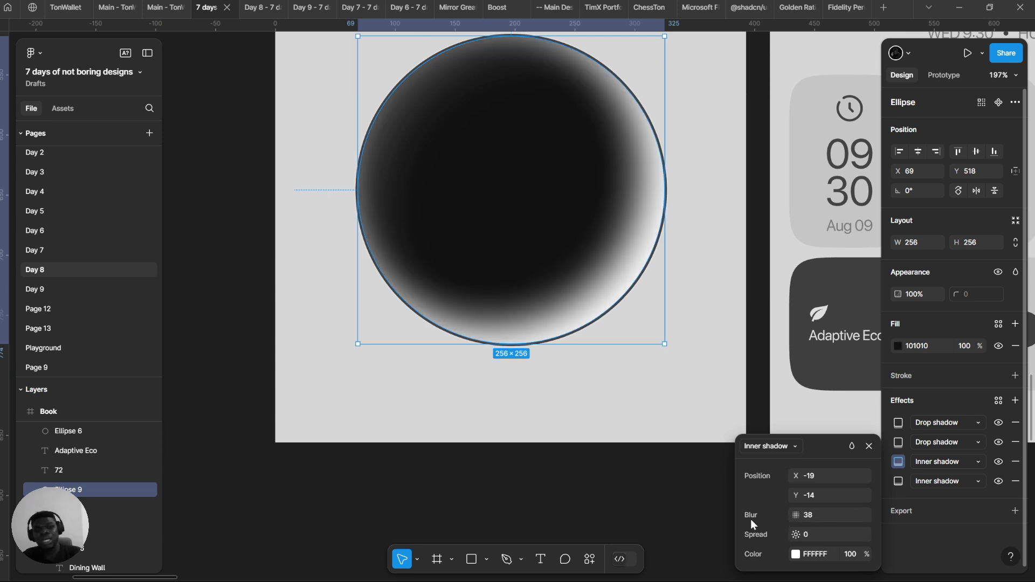
pyautogui.click(795, 554)
pyautogui.moveTo(686, 454); pyautogui.dragTo(646, 441)
pyautogui.press('Escape')
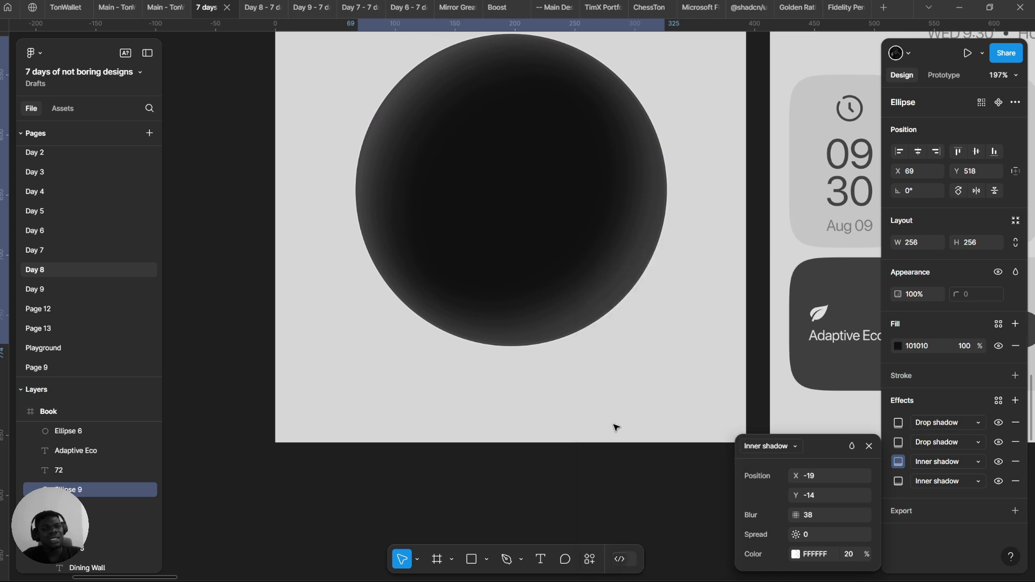
pyautogui.hotkey('ctrl', 'z')
pyautogui.hotkey('ctrl', 'z')
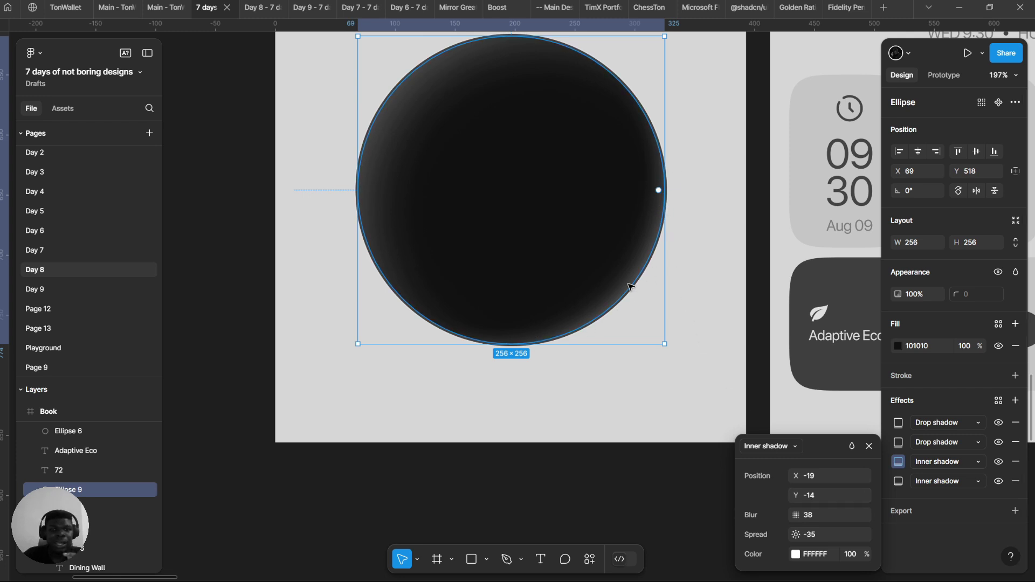
# Step: Try a blur of 0 on the copied dial's first inner shadow and undo the change
pyautogui.click(819, 518)
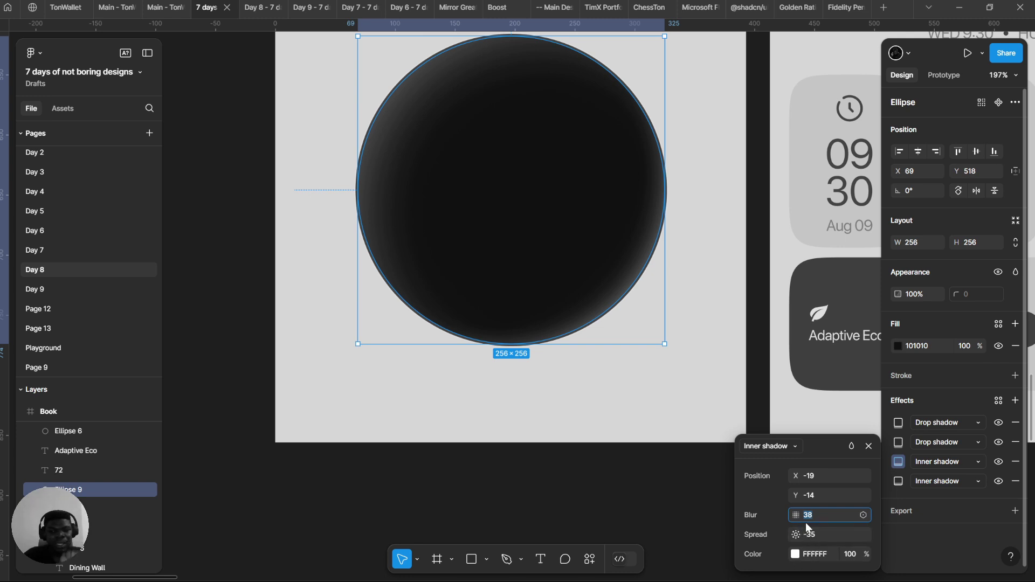
pyautogui.write('0')
pyautogui.press('Return')
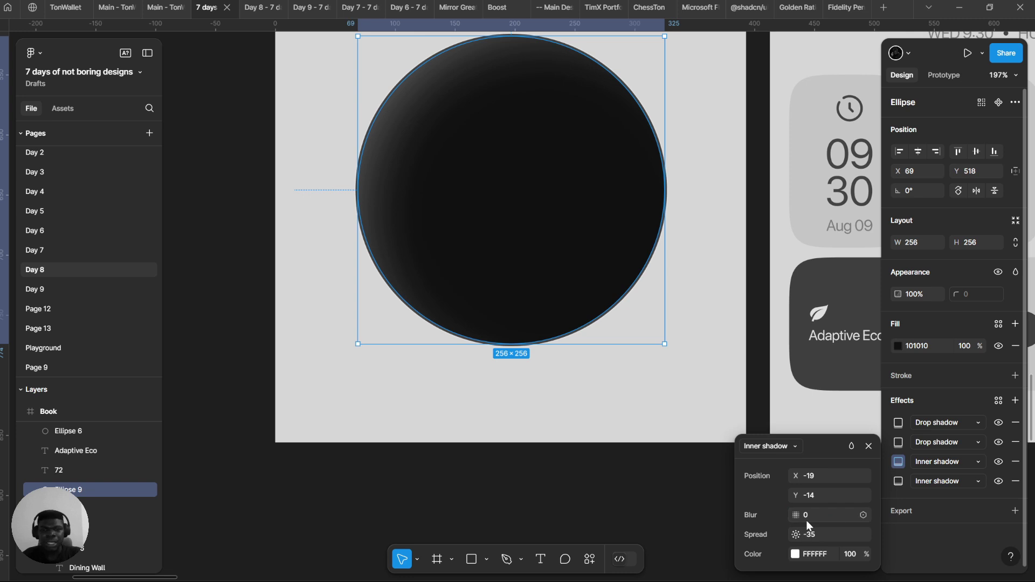
pyautogui.hotkey('ctrl', 'z')
pyautogui.hotkey('ctrl', 'shift', 'z')
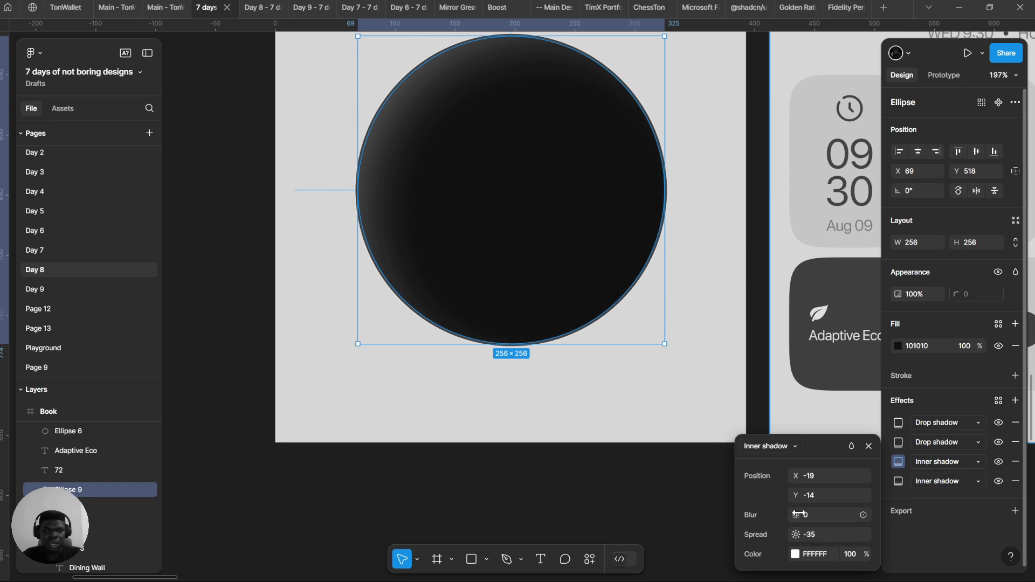
pyautogui.hotkey('ctrl', 'z')
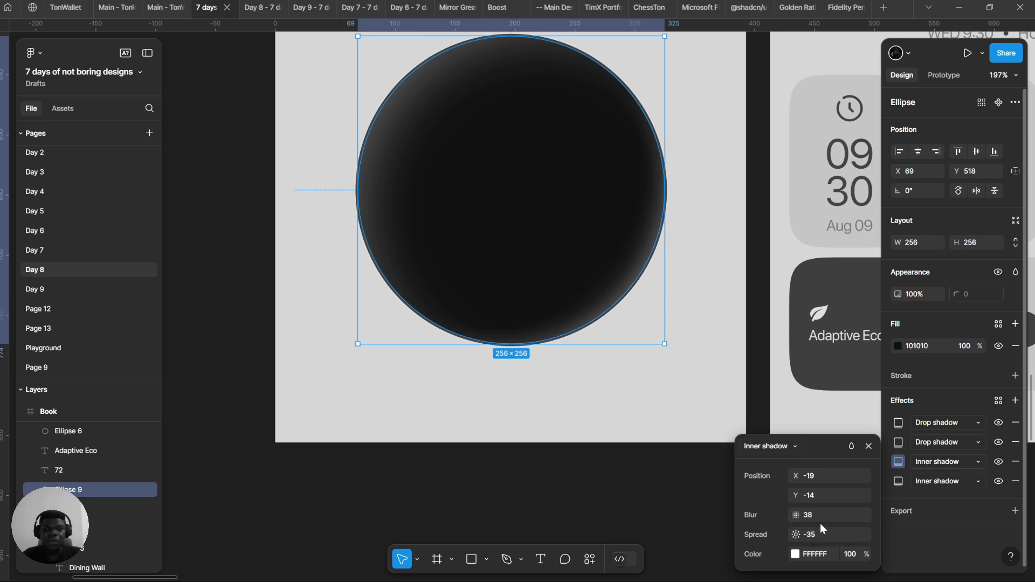
# Step: Reset the first inner shadow's spread to 0 and lower it gradually to -24
pyautogui.click(823, 530)
pyautogui.write('0')
pyautogui.press('Return')
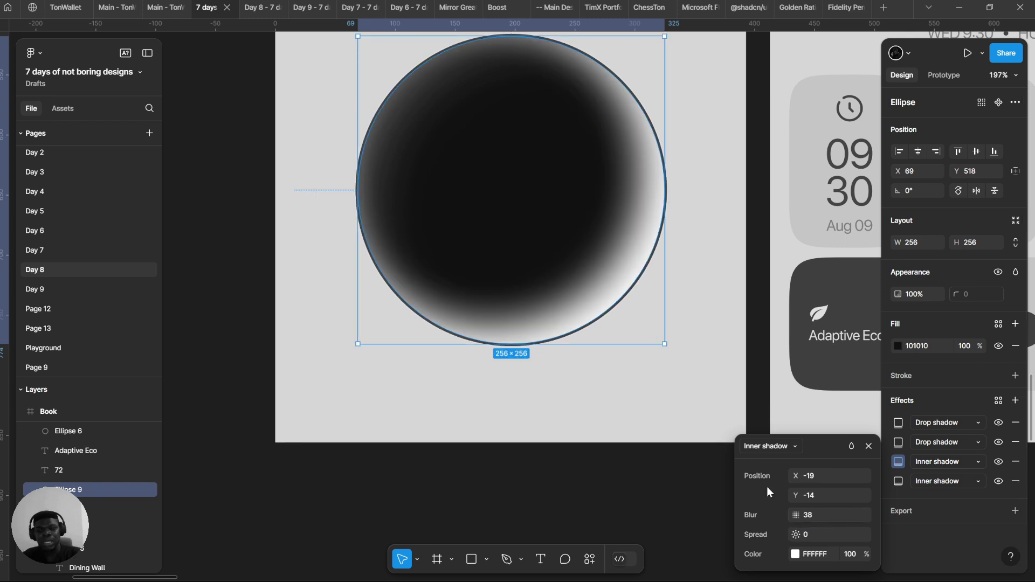
pyautogui.press('Down')
pyautogui.press('Down')
pyautogui.press('Down')
pyautogui.press('Down')
pyautogui.press('Down')
pyautogui.press('Down')
pyautogui.press('Down')
pyautogui.press('Down')
pyautogui.press('Down')
pyautogui.press('Down')
pyautogui.press('Down')
pyautogui.press('Down')
pyautogui.press('Down')
pyautogui.press('Down')
pyautogui.press('Down')
pyautogui.press('Down')
pyautogui.press('Down')
pyautogui.press('Down')
pyautogui.press('Down')
pyautogui.press('Down')
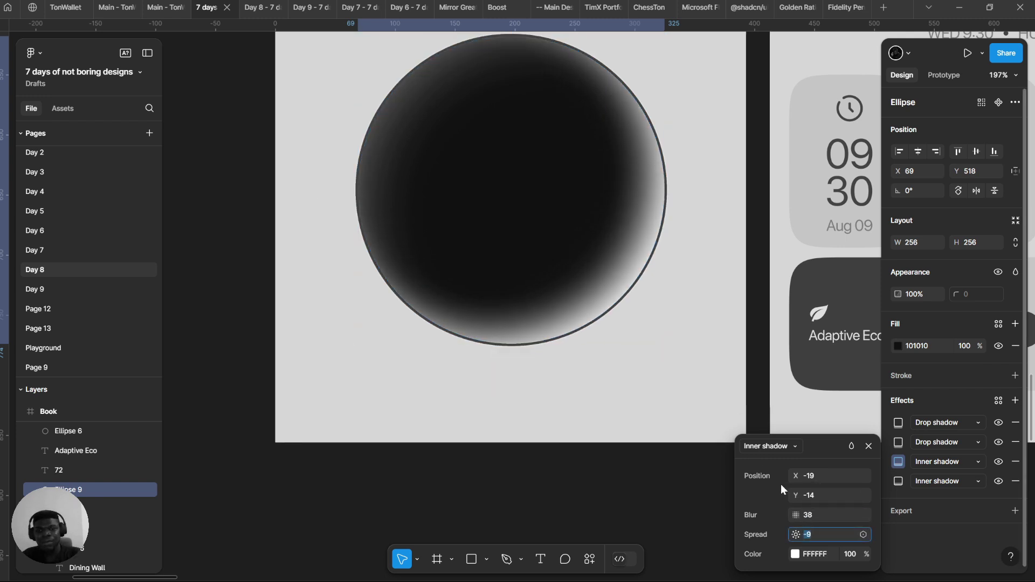
pyautogui.press('Down')
pyautogui.press('Down')
pyautogui.press('Down')
pyautogui.press('Down')
pyautogui.press('Return')
# Step: Nudge the copied dial ellipse down to Y 524
pyautogui.press('Down')
pyautogui.press('Down')
pyautogui.press('Down')
pyautogui.press('Down')
pyautogui.press('Down')
pyautogui.press('Down')
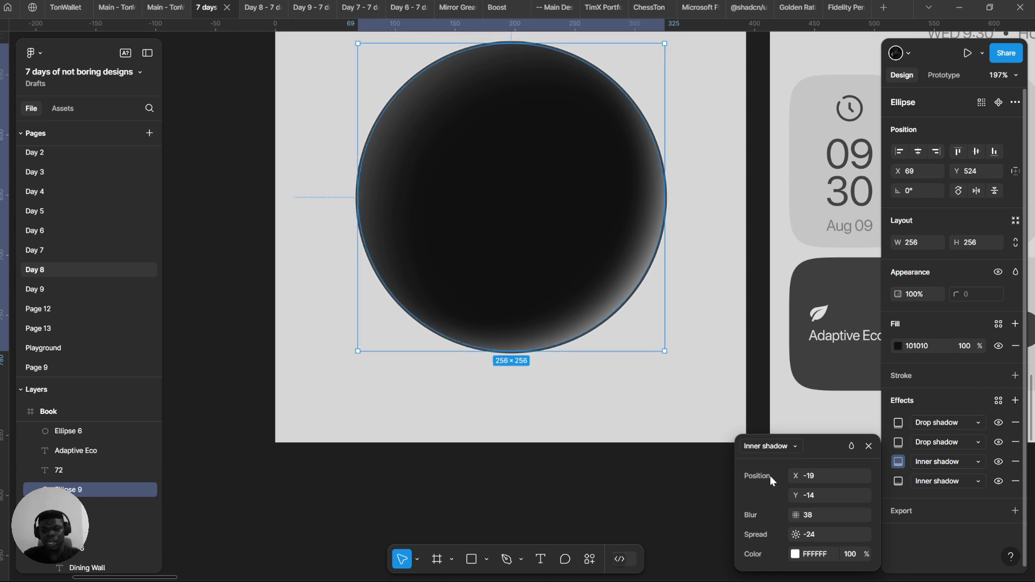
# Step: Lower the first inner shadow's spread gradually to -36
pyautogui.click(828, 538)
pyautogui.press('Down')
pyautogui.press('Down')
pyautogui.press('Down')
pyautogui.press('Down')
pyautogui.press('Down')
pyautogui.press('Down')
pyautogui.press('Down')
pyautogui.press('Down')
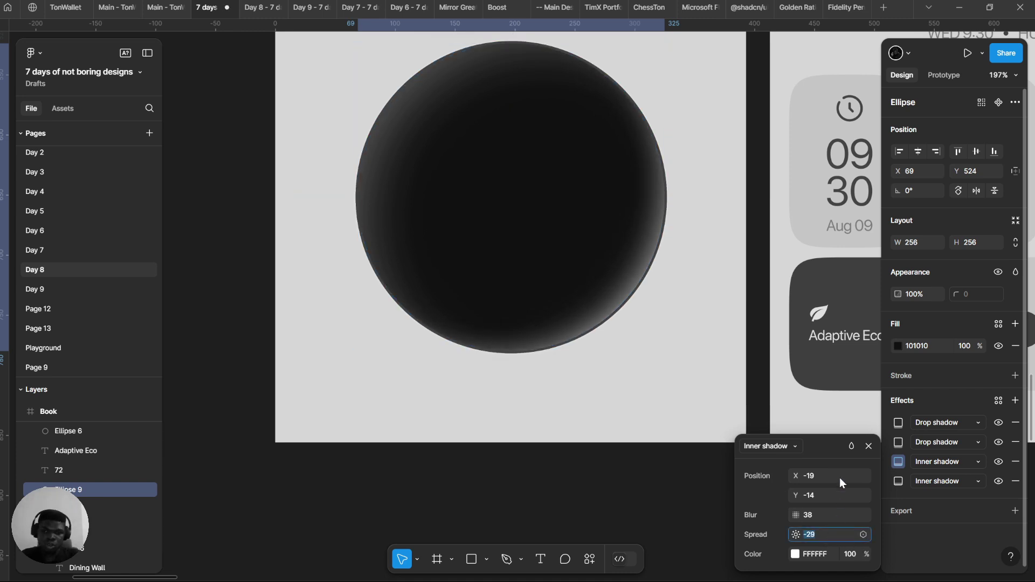
pyautogui.press('Down')
pyautogui.press('Down')
pyautogui.press('Down')
pyautogui.press('Down')
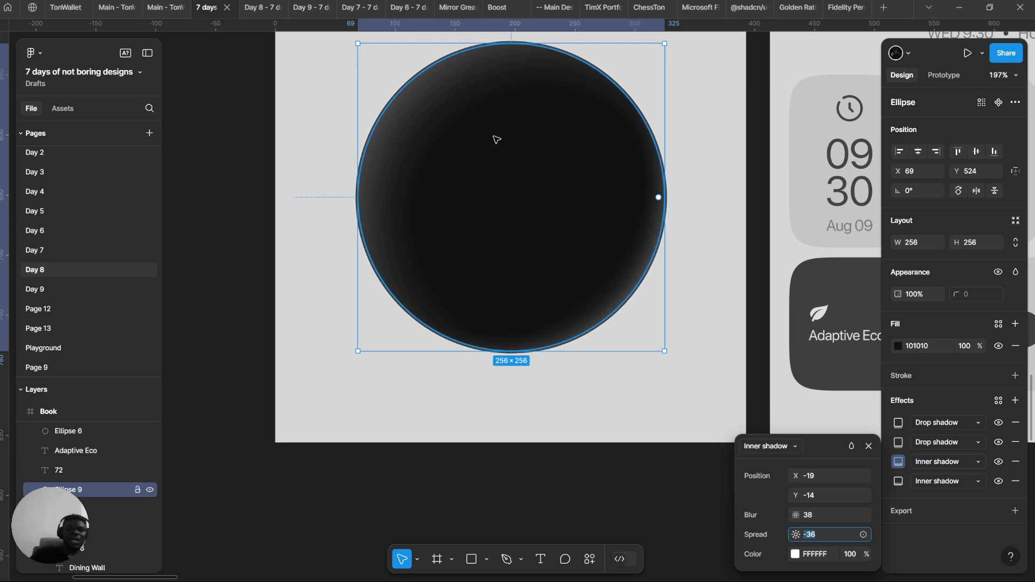
# Step: Review the copied dial's second inner shadow, try a spread of 0 on it, and undo the change
pyautogui.click(898, 481)
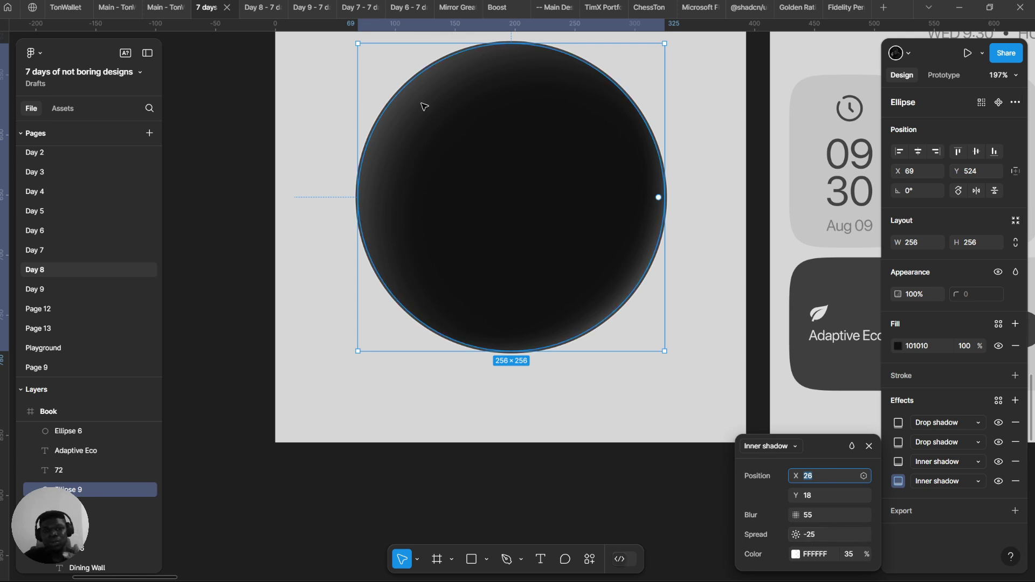
pyautogui.click(814, 534)
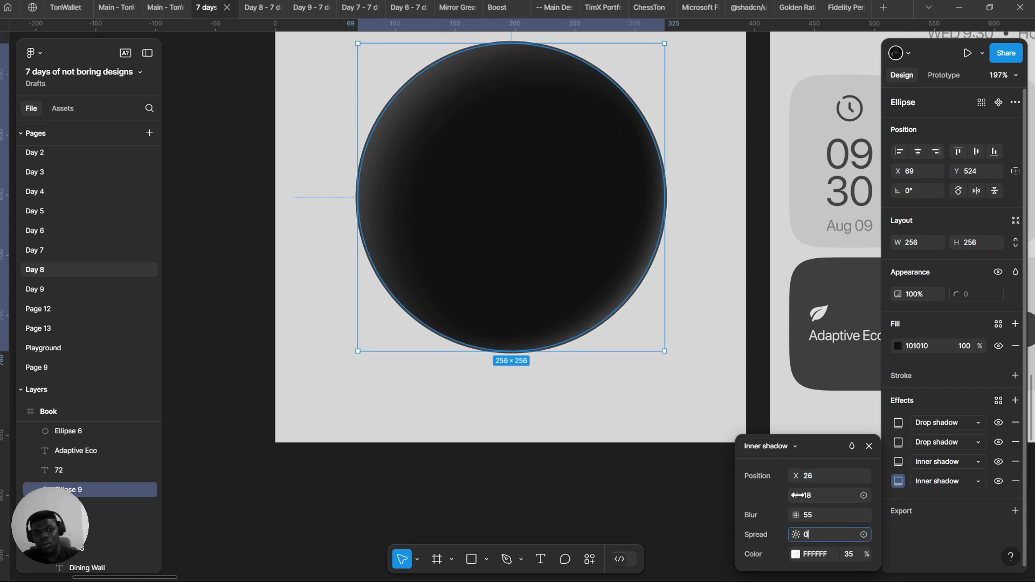
pyautogui.write('0')
pyautogui.press('Return')
pyautogui.hotkey('ctrl', 'z')
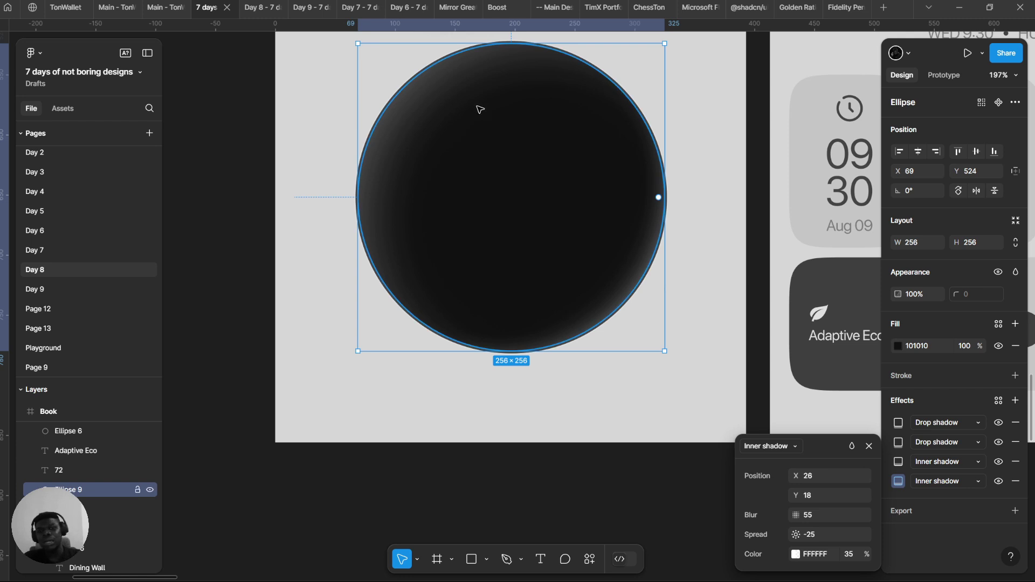
# Step: Select the thin ring ellipse inside the original thermostat and examine its size and gradient stroke
pyautogui.moveTo(481, 110); pyautogui.dragTo(476, 244)
pyautogui.scroll(-3, 485, 280)
pyautogui.scroll(5, 435, 95)
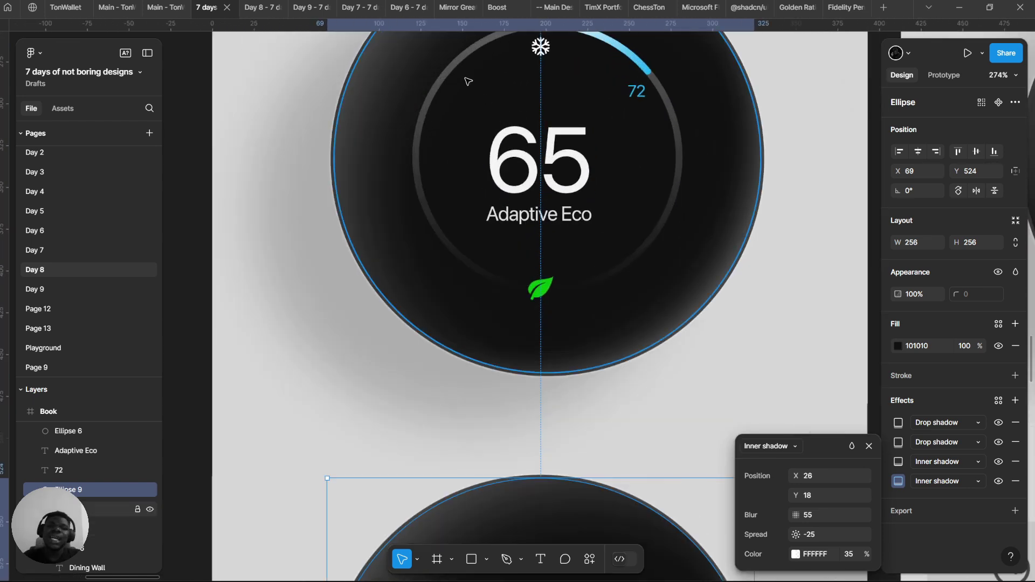
pyautogui.click(467, 81)
pyautogui.click(467, 81)
pyautogui.scroll(3, 458, 135)
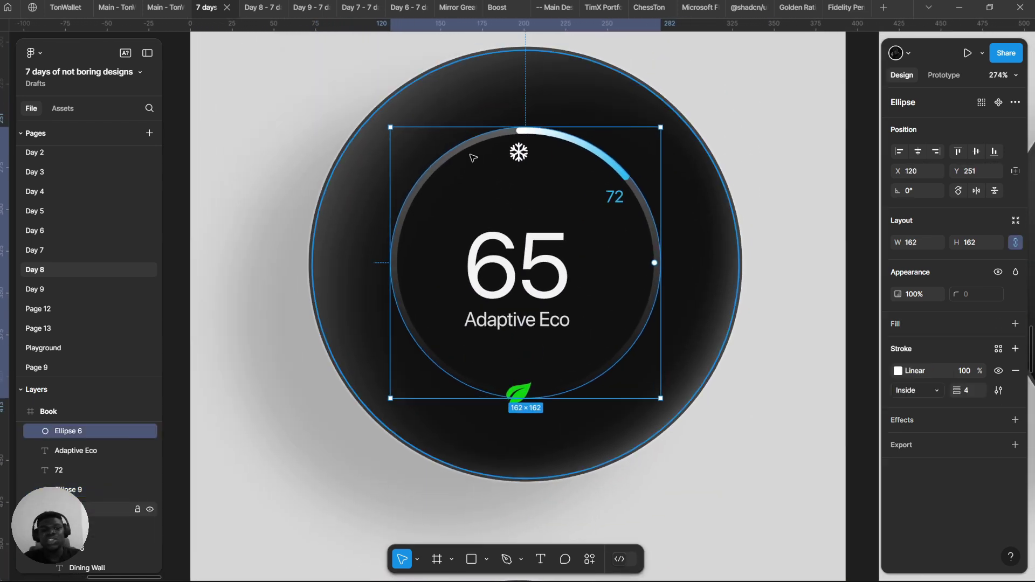
# Step: Try swapping the upper dial ring's stroke and fill, undo the swap, and select the dial ellipse
pyautogui.hotkey('shift', 'x')
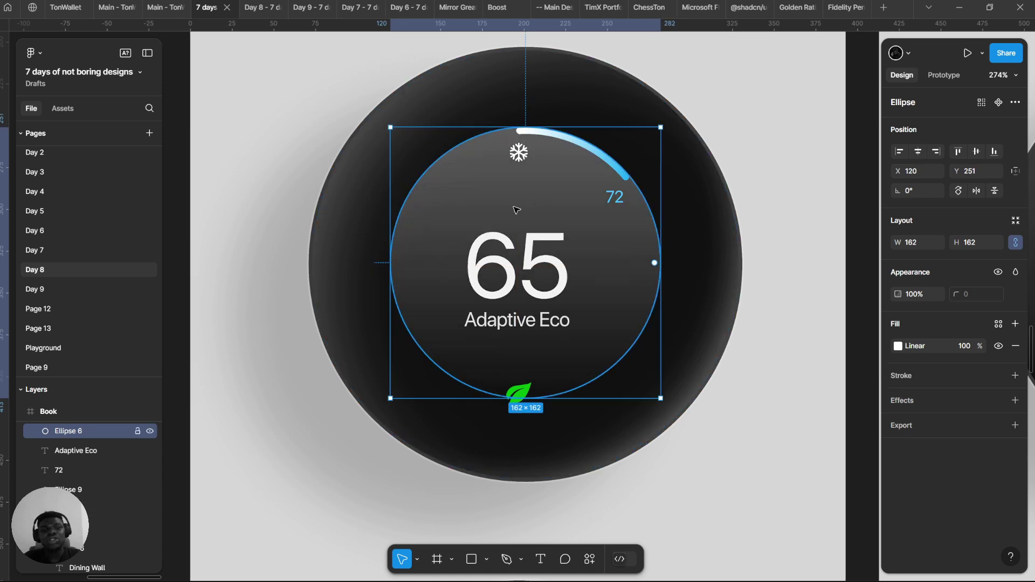
pyautogui.hotkey('ctrl', 'z')
pyautogui.click(467, 213)
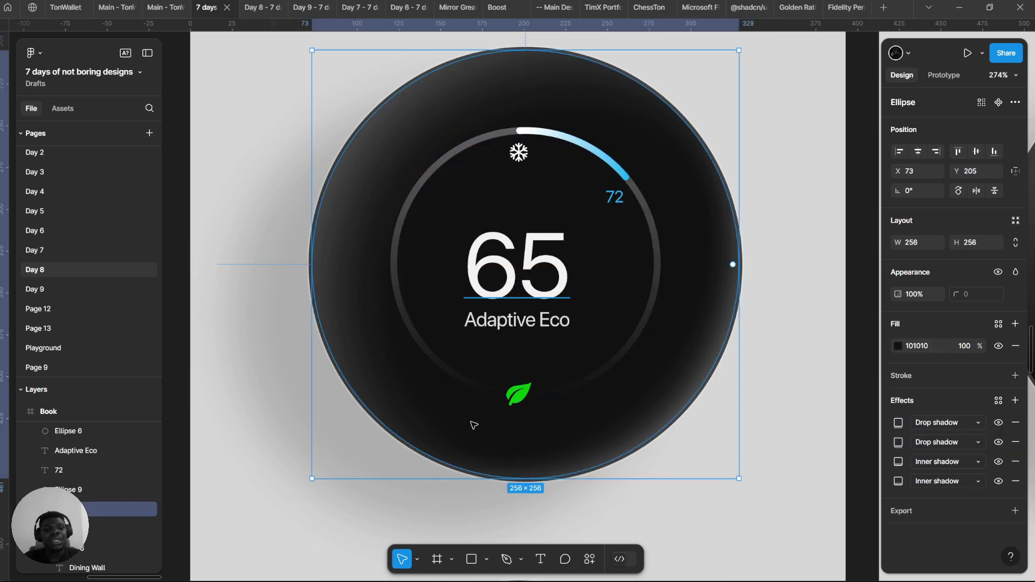
# Step: Draw a 160 × 160 circle over the upper dial and move it to X 121, Y 247
pyautogui.click(486, 559)
pyautogui.click(488, 483)
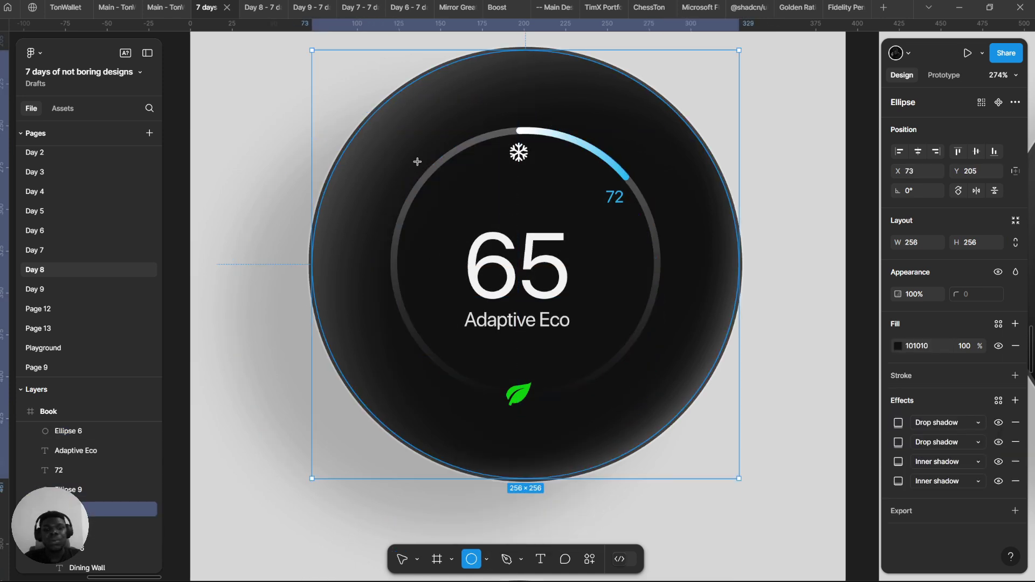
pyautogui.moveTo(417, 161)
pyautogui.mouseDown()
pyautogui.moveTo(642, 423)
pyautogui.moveTo(681, 425)
pyautogui.mouseUp()
pyautogui.moveTo(575, 342); pyautogui.dragTo(557, 303)
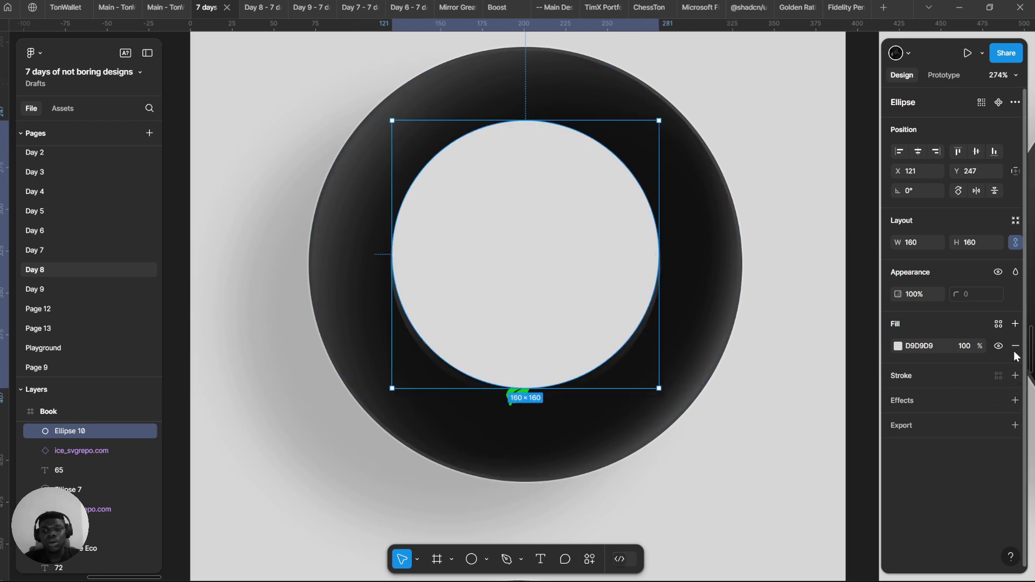
# Step: Add an inside stroke to the new circle, remove its fill, and colour the stroke white (FFFFFF)
pyautogui.click(1015, 375)
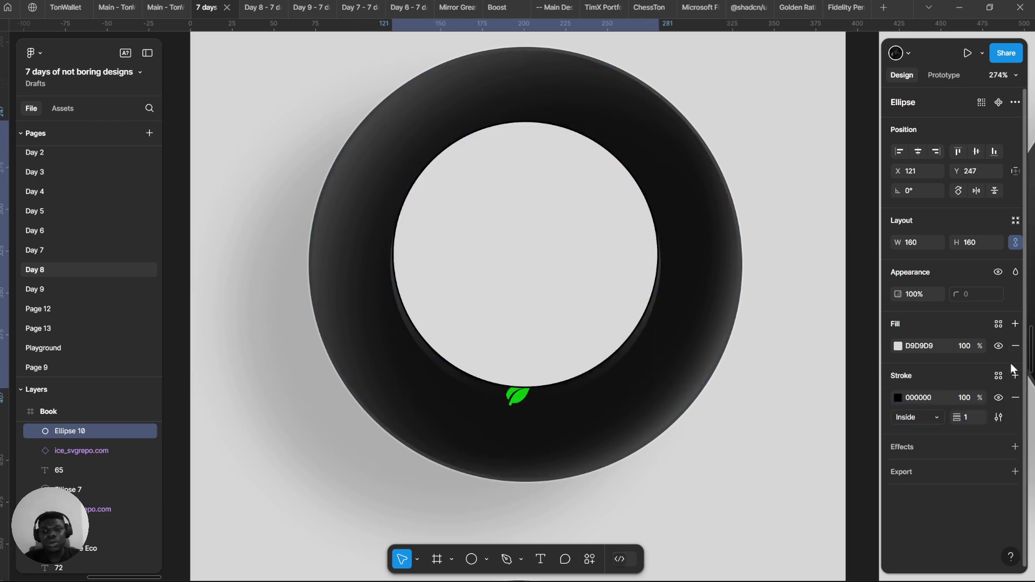
pyautogui.click(1015, 345)
pyautogui.click(897, 371)
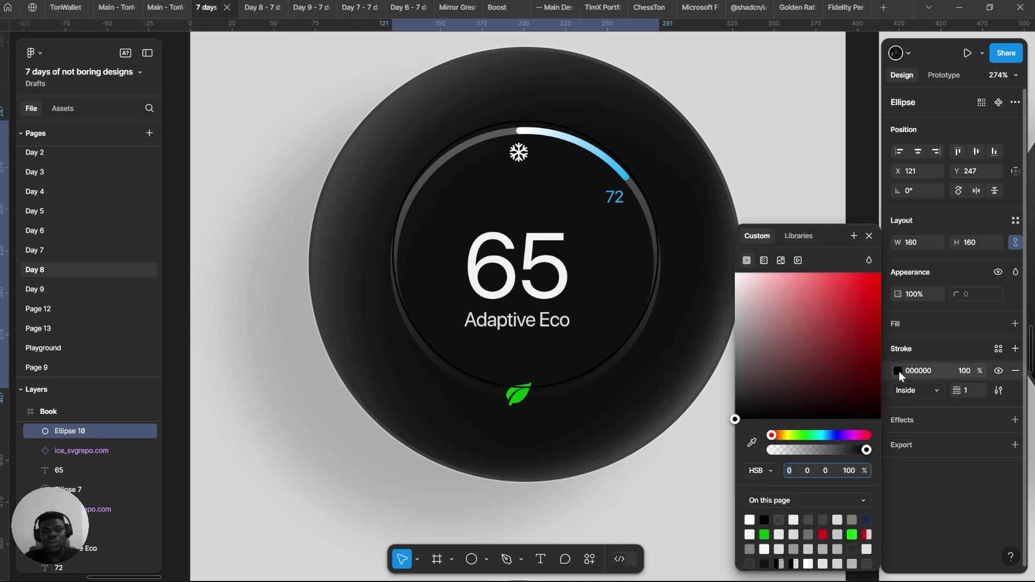
pyautogui.moveTo(814, 331); pyautogui.dragTo(723, 234)
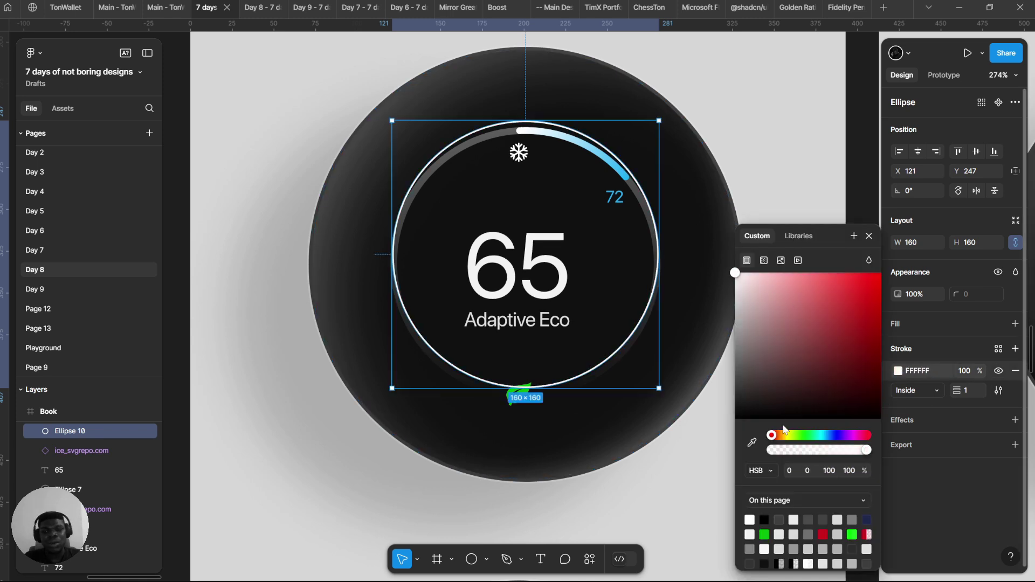
# Step: Change the circle's stroke to a linear gradient with the 100% stop set to FFFFFF
pyautogui.click(764, 261)
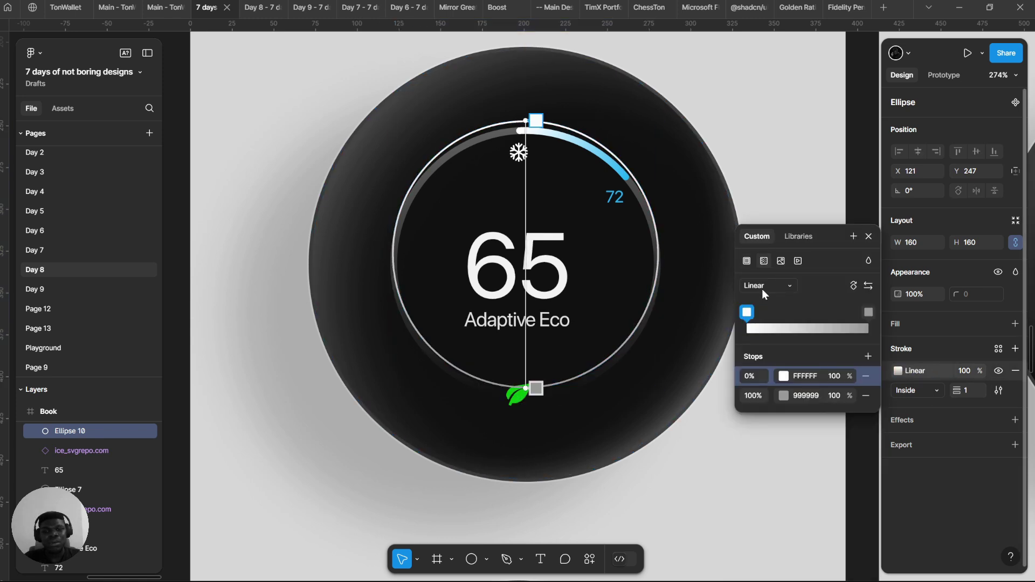
pyautogui.click(807, 395)
pyautogui.write('FFFFFF')
pyautogui.press('Return')
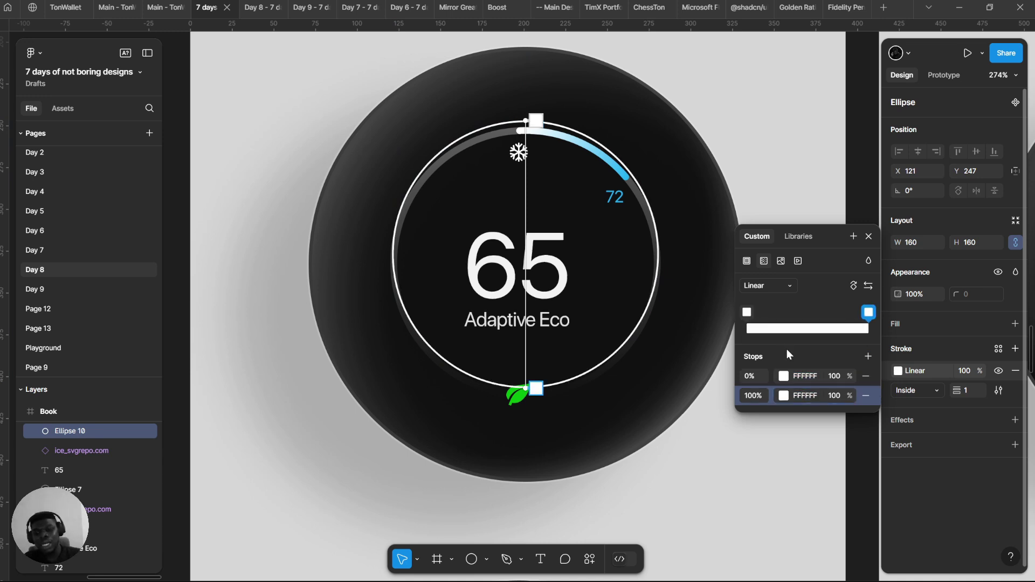
# Step: Lower the stroke gradient's 100% stop to 0% opacity and its 0% stop to 37% opacity
pyautogui.click(770, 285)
pyautogui.click(784, 396)
pyautogui.click(783, 395)
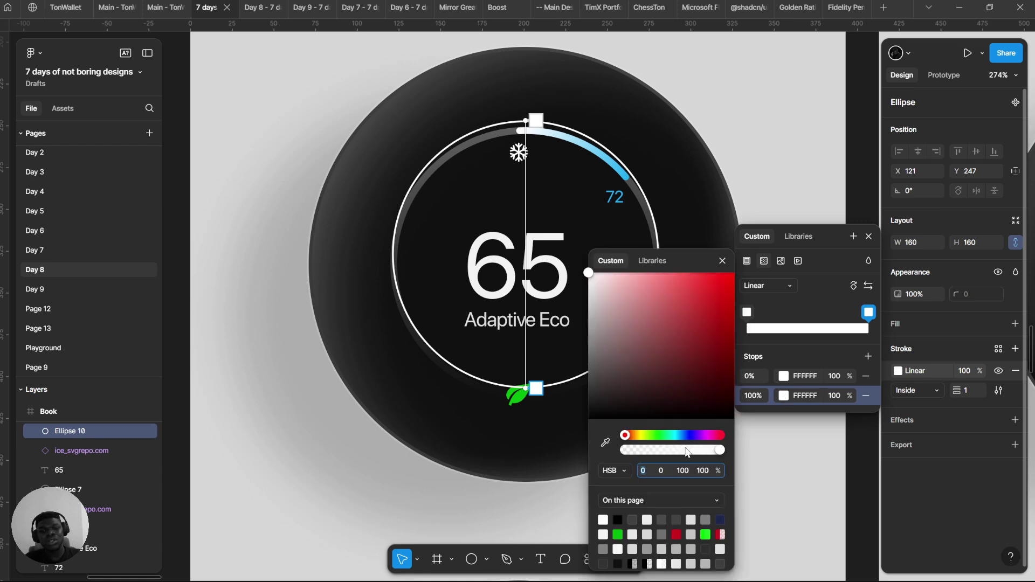
pyautogui.moveTo(685, 449); pyautogui.dragTo(549, 446)
pyautogui.click(784, 377)
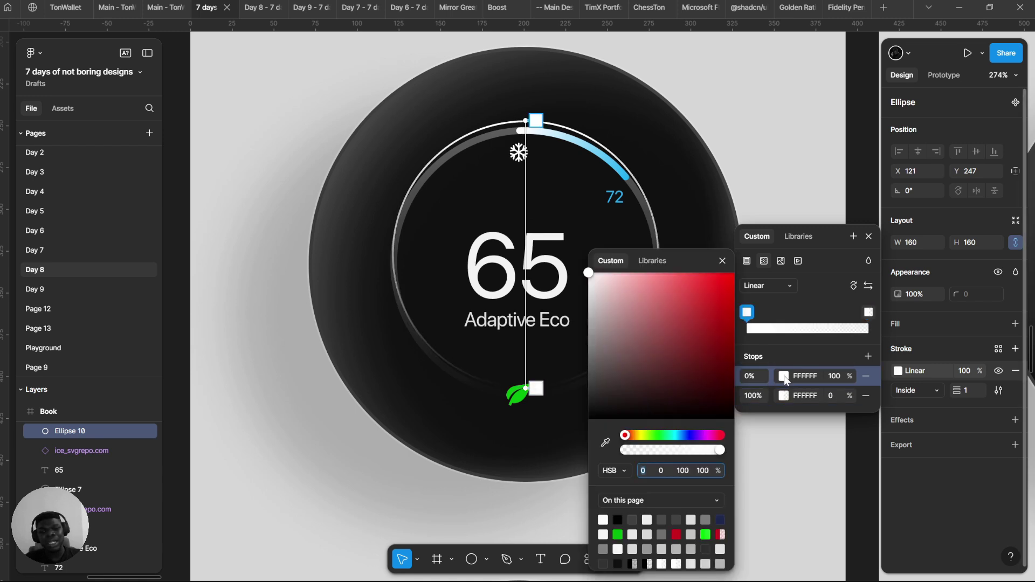
pyautogui.click(668, 453)
pyautogui.moveTo(663, 455); pyautogui.dragTo(669, 456)
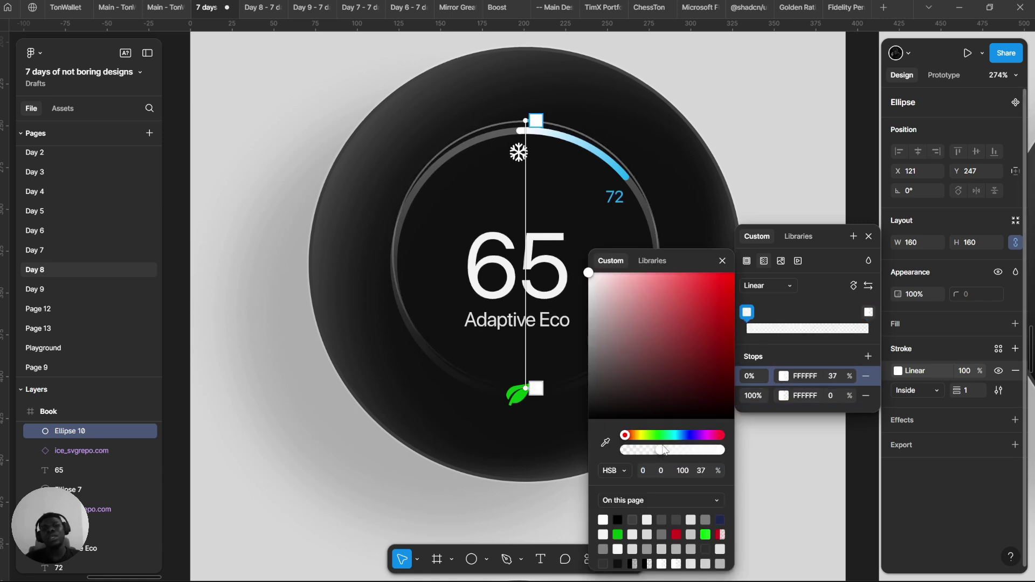
# Step: Increase the new ring's stroke weight to 4
pyautogui.click(448, 249)
pyautogui.moveTo(450, 250); pyautogui.dragTo(376, 219)
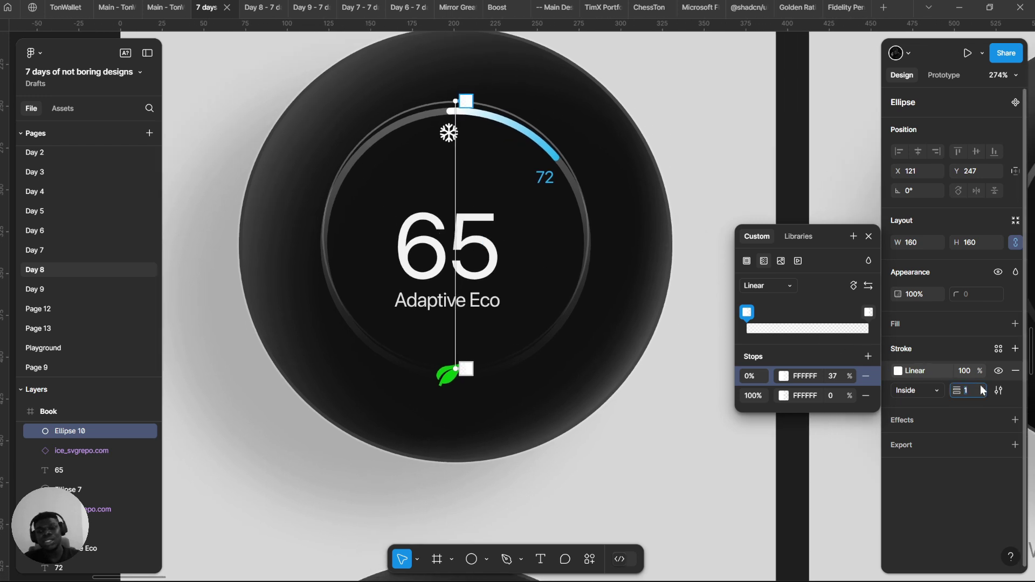
pyautogui.press('Up')
pyautogui.press('Up')
pyautogui.press('Up')
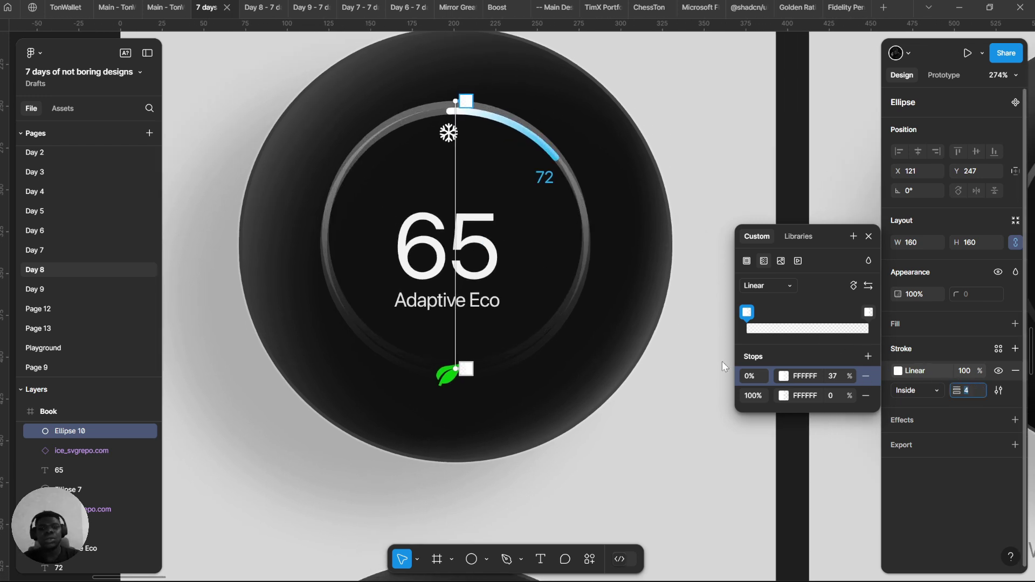
# Step: Try moving the newly drawn ring onto the lower dial, and delete that ring
pyautogui.moveTo(500, 240); pyautogui.dragTo(548, 176)
pyautogui.scroll(-5, 542, 178)
pyautogui.scroll(2, 534, 315)
pyautogui.click(530, 119)
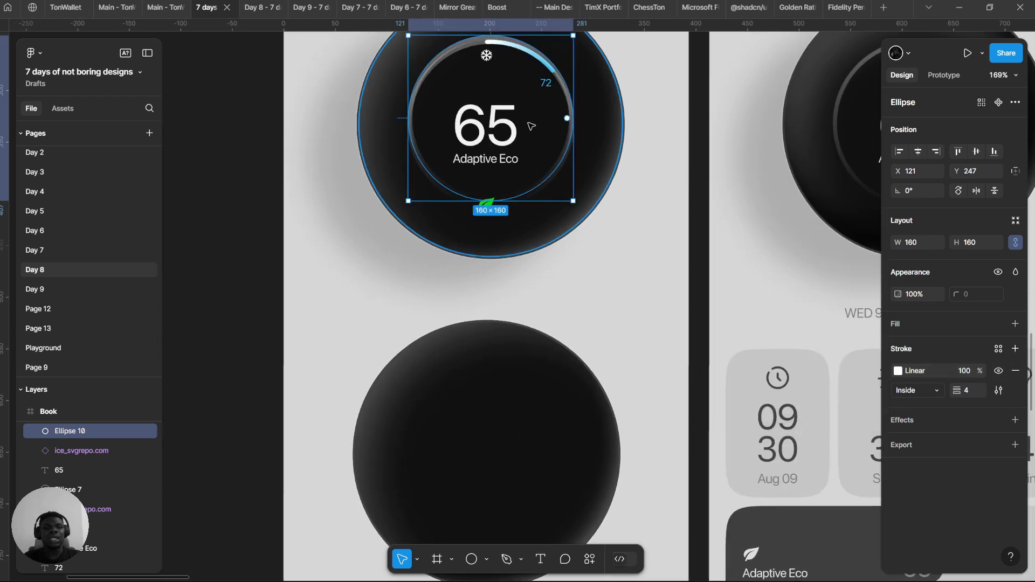
pyautogui.moveTo(530, 119); pyautogui.dragTo(523, 449)
pyautogui.moveTo(524, 195); pyautogui.dragTo(575, 222)
pyautogui.press('Delete')
# Step: Select the original ring on the upper dial and duplicate it in place
pyautogui.scroll(6, 584, 137)
pyautogui.scroll(-4, 529, 129)
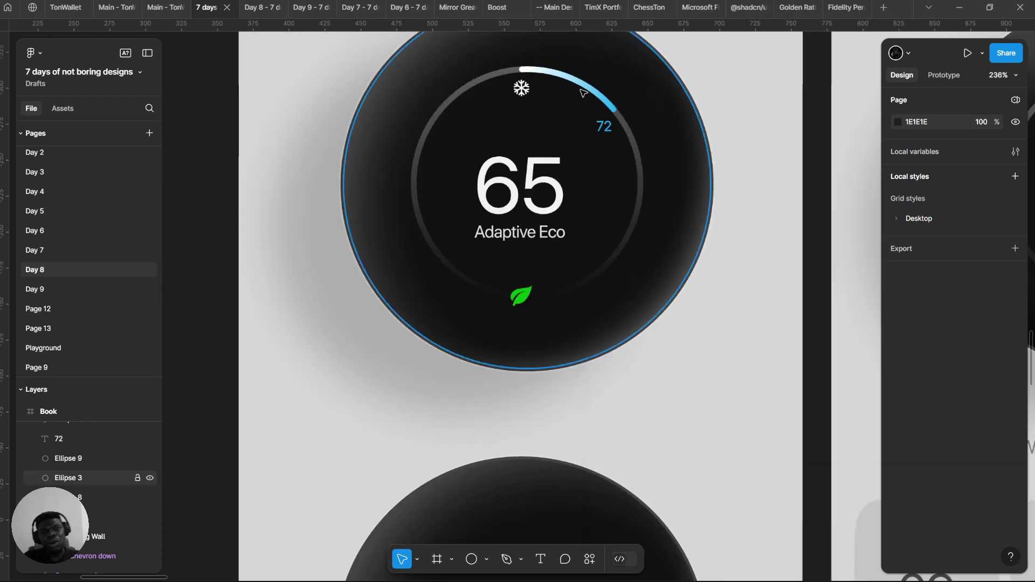
pyautogui.doubleClick(582, 91)
pyautogui.press('Escape')
pyautogui.press('Escape')
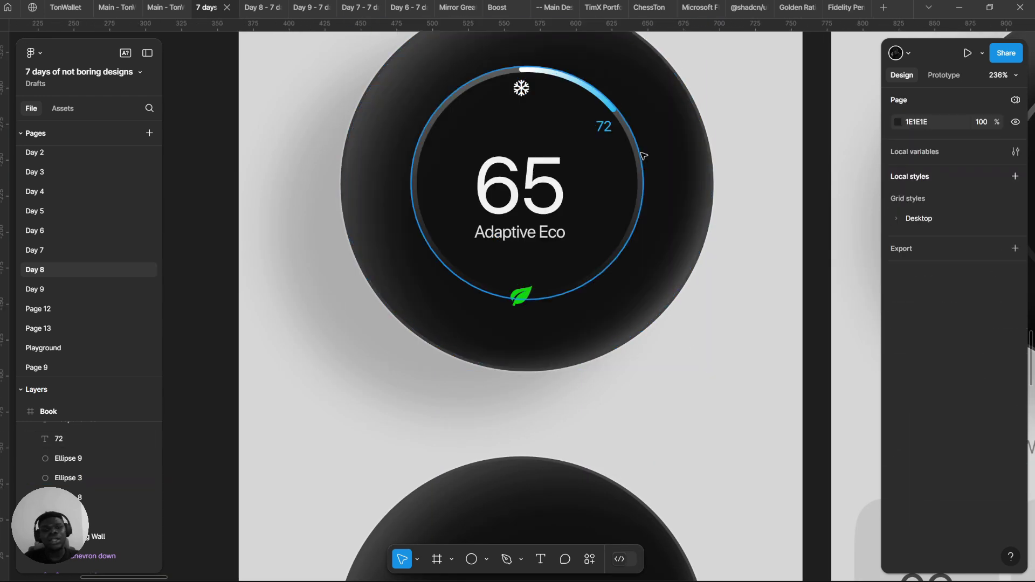
pyautogui.click(643, 156)
pyautogui.scroll(2, 620, 173)
pyautogui.scroll(-3, 625, 183)
pyautogui.scroll(2, 629, 193)
pyautogui.scroll(3, 623, 151)
pyautogui.moveTo(557, 200); pyautogui.dragTo(597, 101)
pyautogui.hotkey('ctrl', 'z')
pyautogui.hotkey('ctrl', 'd')
# Step: Try cutting the duplicated ring into an arc with a 75% sweep, and undo the arc changes
pyautogui.scroll(-5, 522, 197)
pyautogui.moveTo(497, 188); pyautogui.dragTo(428, 189)
pyautogui.hotkey('ctrl', 'z')
pyautogui.hotkey('ctrl', 'z')
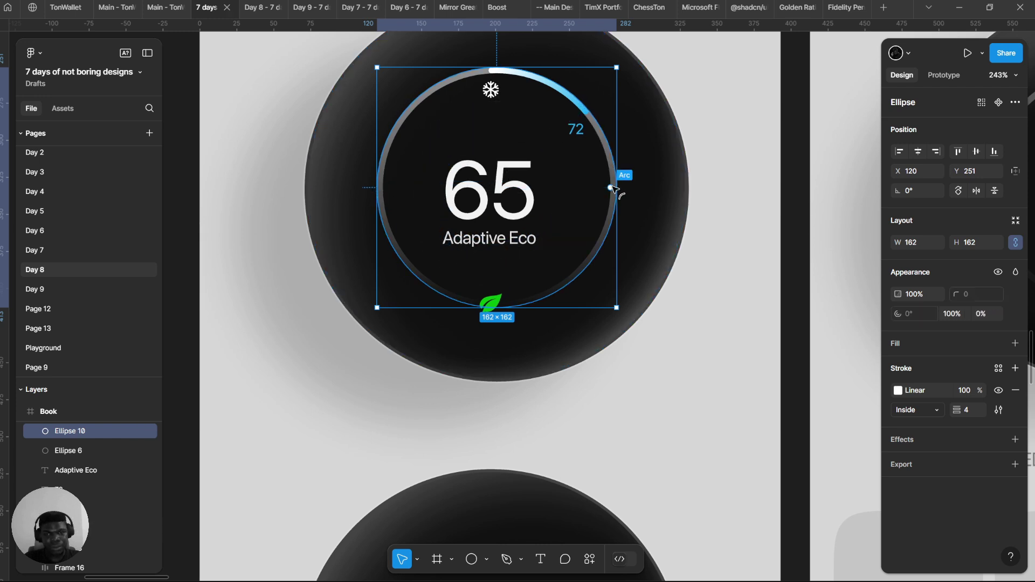
pyautogui.moveTo(604, 188); pyautogui.dragTo(497, 116)
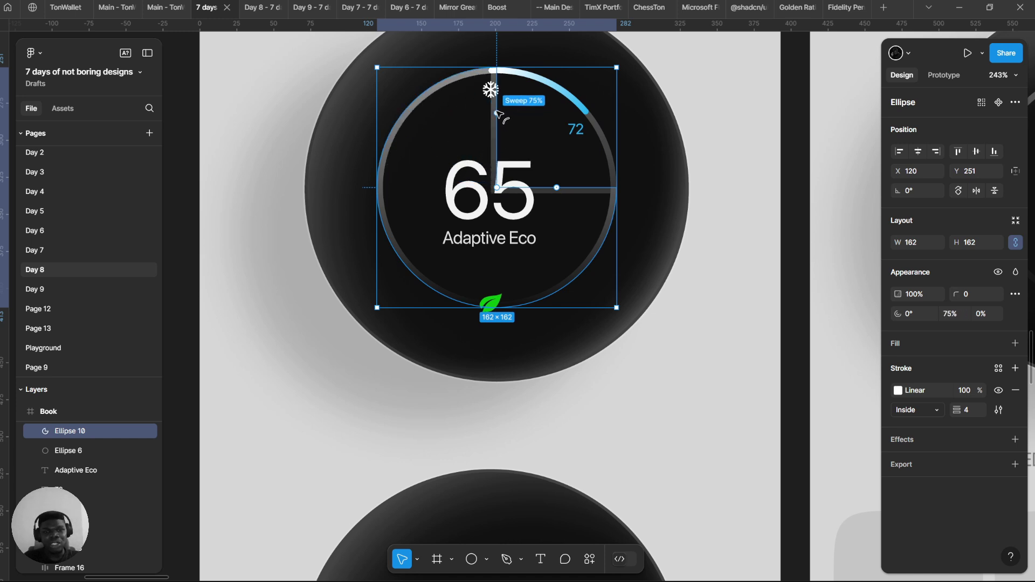
pyautogui.moveTo(497, 188); pyautogui.dragTo(485, 199)
pyautogui.hotkey('ctrl', 'z')
pyautogui.hotkey('ctrl', 'z')
# Step: Shape the duplicated ring into a thin arc starting at -92.32° with a 14.92% sweep and a 99.57% ratio
pyautogui.moveTo(610, 189); pyautogui.dragTo(387, 234)
pyautogui.moveTo(565, 88); pyautogui.dragTo(592, 123)
pyautogui.hotkey('ctrl', 'z')
pyautogui.moveTo(556, 84); pyautogui.dragTo(595, 121)
pyautogui.moveTo(616, 188); pyautogui.dragTo(493, 70)
pyautogui.moveTo(425, 93); pyautogui.dragTo(595, 100)
# Step: Set the 0% stop of the arc's stroke gradient to green 00FF95 at 100% opacity
pyautogui.click(898, 390)
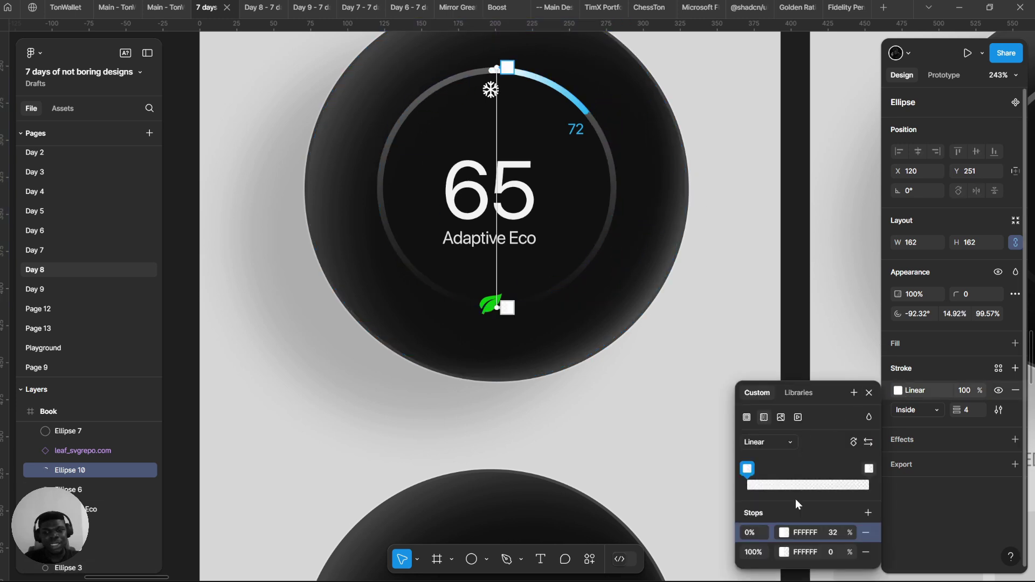
pyautogui.click(784, 532)
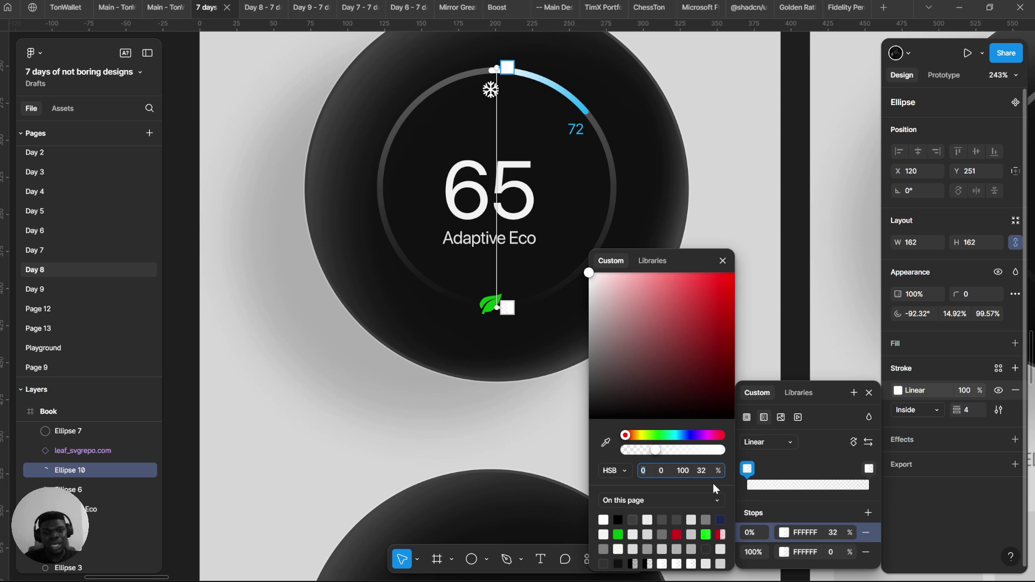
pyautogui.click(667, 435)
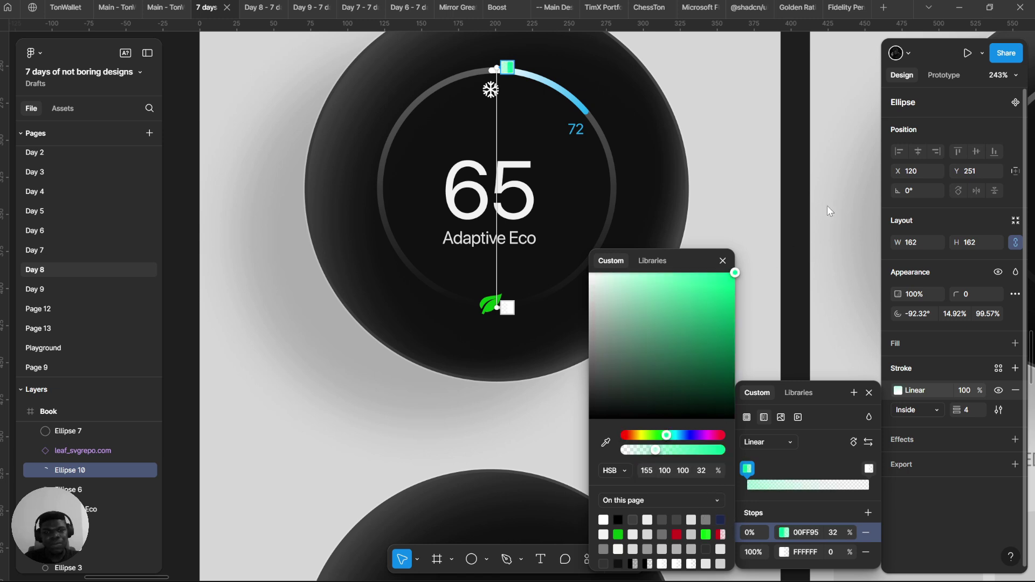
pyautogui.press('Escape')
pyautogui.press('Escape')
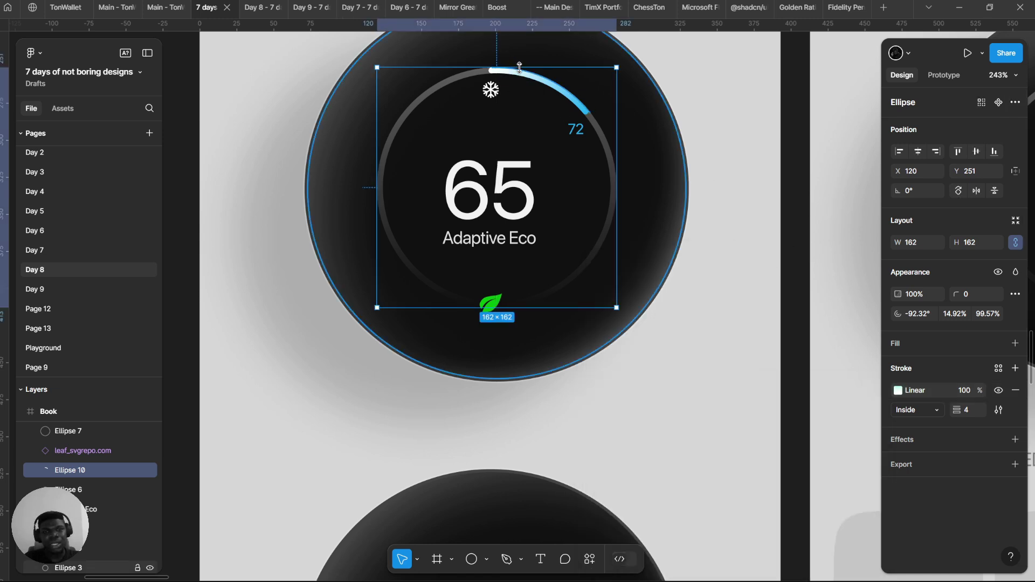
pyautogui.scroll(3, 522, 70)
pyautogui.click(899, 390)
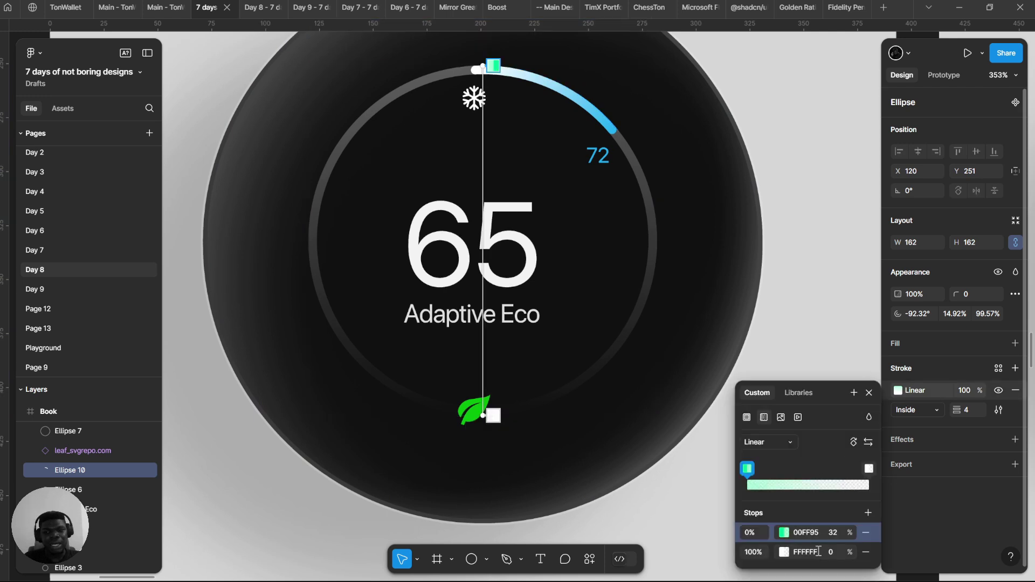
pyautogui.click(785, 533)
pyautogui.click(685, 451)
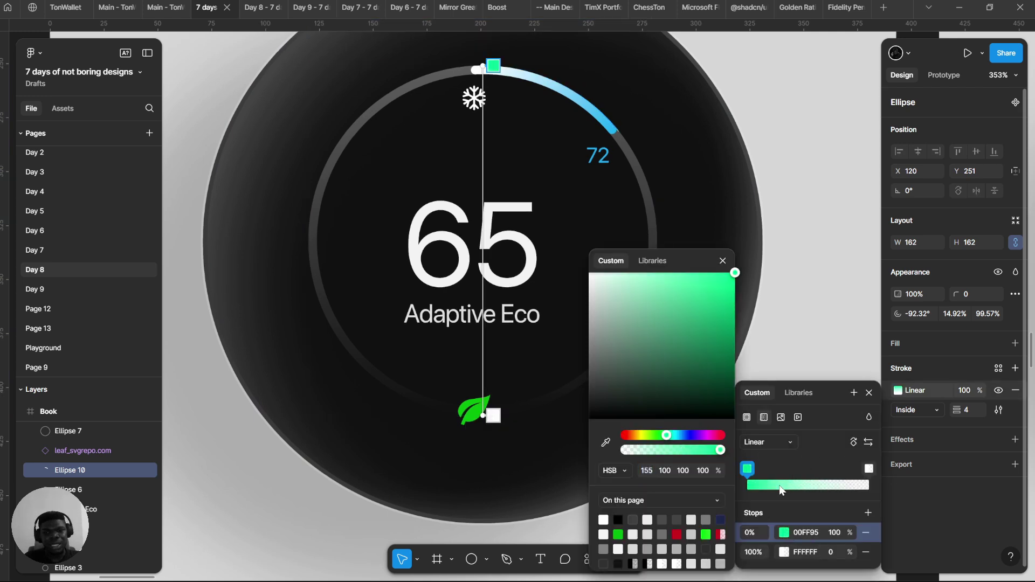
# Step: Set the arc's stroke weight to 6 and move its gradient's end point up toward the arc
pyautogui.click(784, 552)
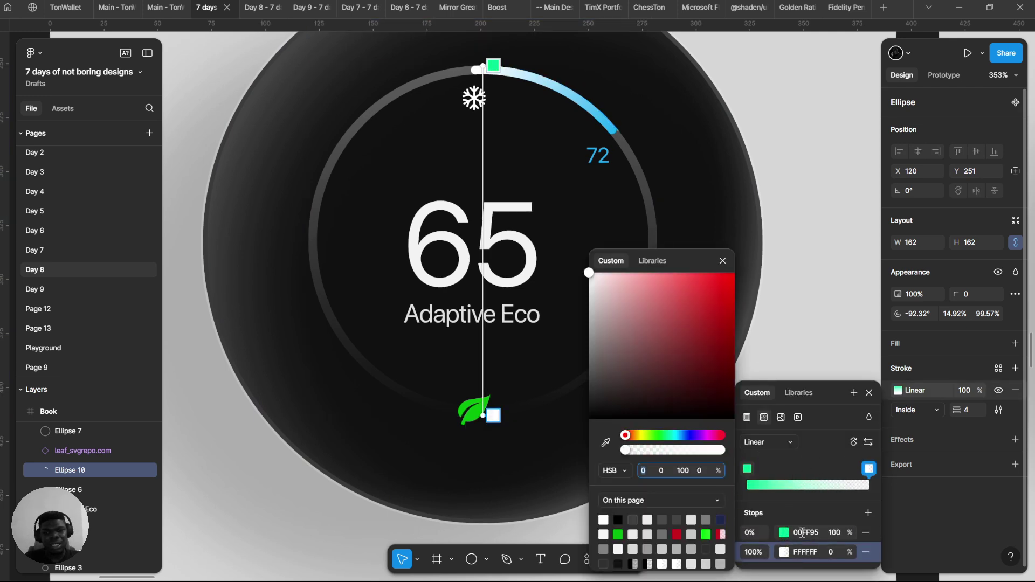
pyautogui.click(802, 532)
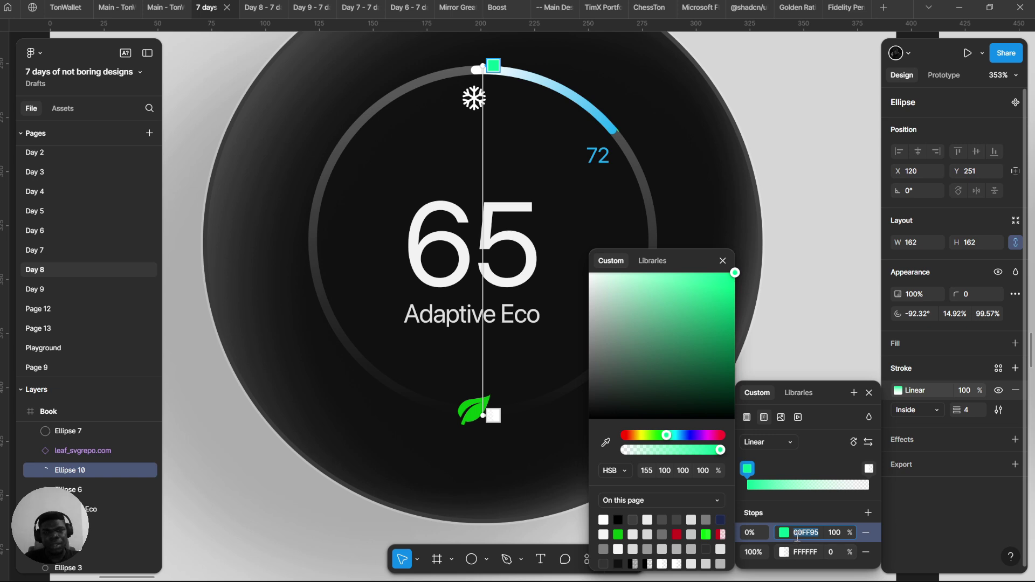
pyautogui.click(784, 553)
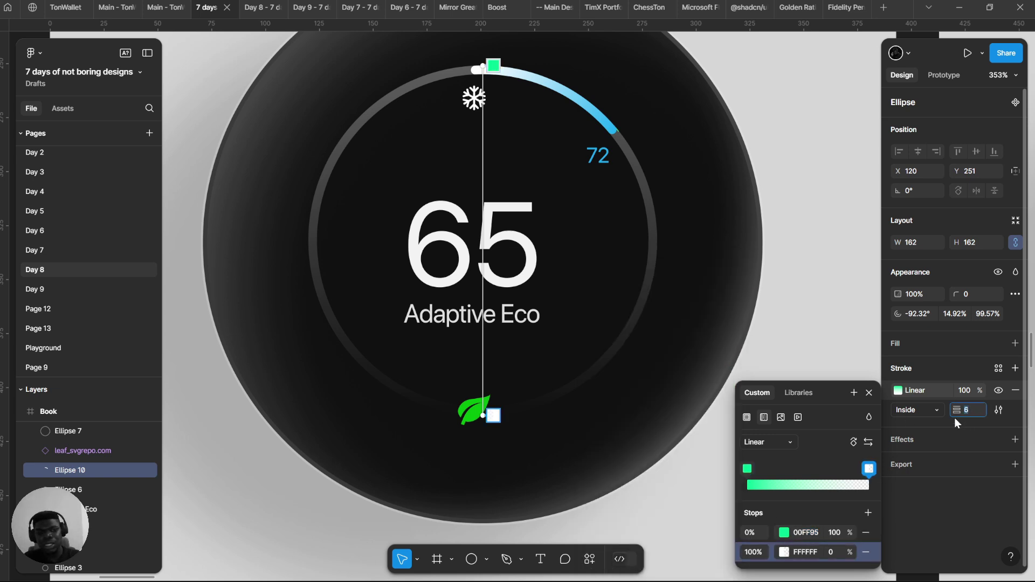
pyautogui.write('6')
pyautogui.press('Return')
pyautogui.moveTo(494, 415); pyautogui.dragTo(563, 132)
pyautogui.press('Escape')
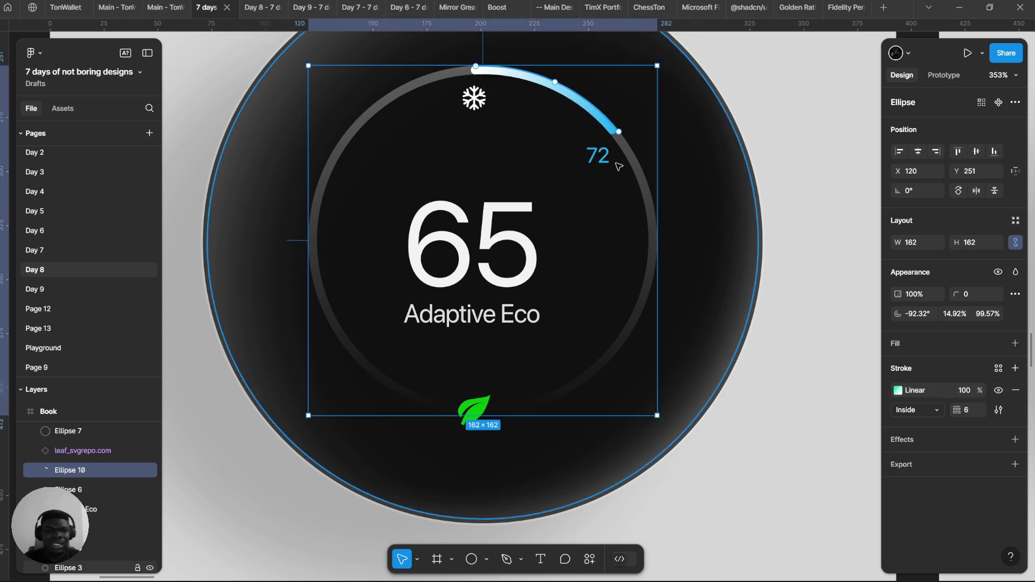
# Step: Move the arc's layer up directly below ice_svgrepo.com, and delete the arc
pyautogui.scroll(2, 88, 485)
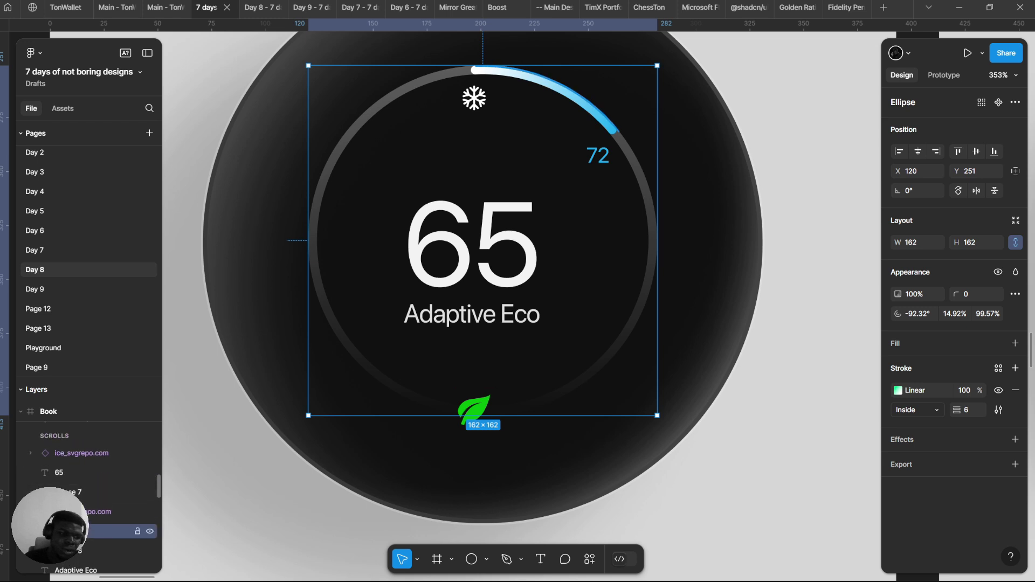
pyautogui.moveTo(64, 531); pyautogui.dragTo(65, 468)
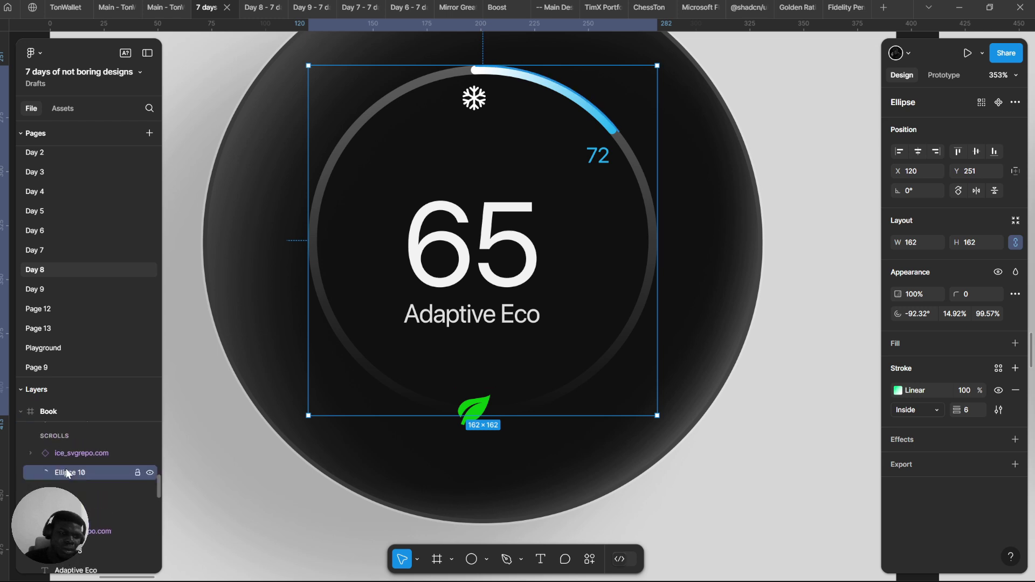
pyautogui.scroll(1, 65, 468)
pyautogui.moveTo(76, 529); pyautogui.dragTo(89, 470)
pyautogui.press('Delete')
# Step: Copy the upper dial's ring onto the lower dial at Y 571 and center it horizontally in the frame
pyautogui.scroll(-5, 568, 145)
pyautogui.scroll(1, 529, 423)
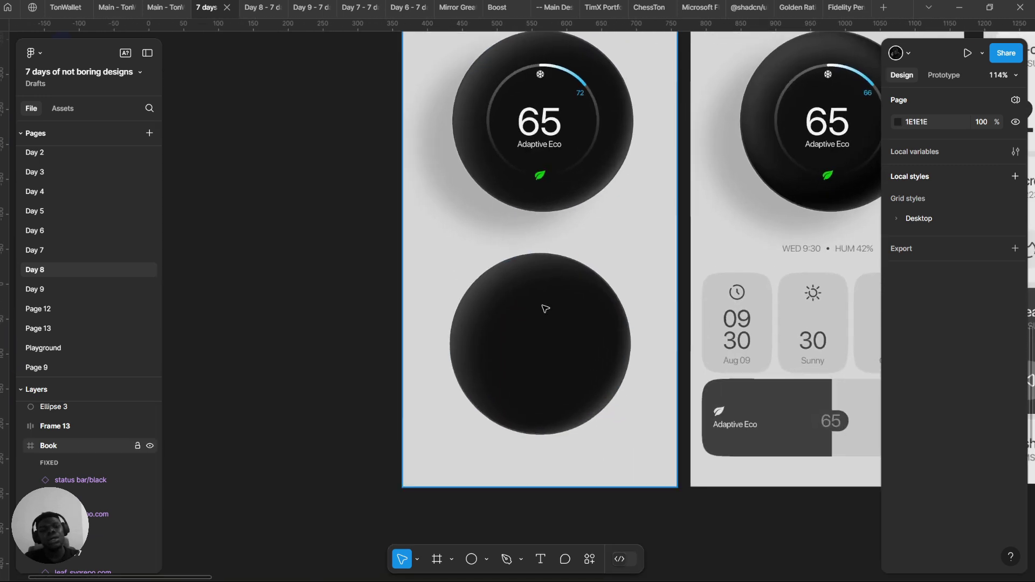
pyautogui.click(595, 142)
pyautogui.moveTo(595, 143); pyautogui.dragTo(550, 345)
pyautogui.click(918, 151)
pyautogui.scroll(5, 550, 363)
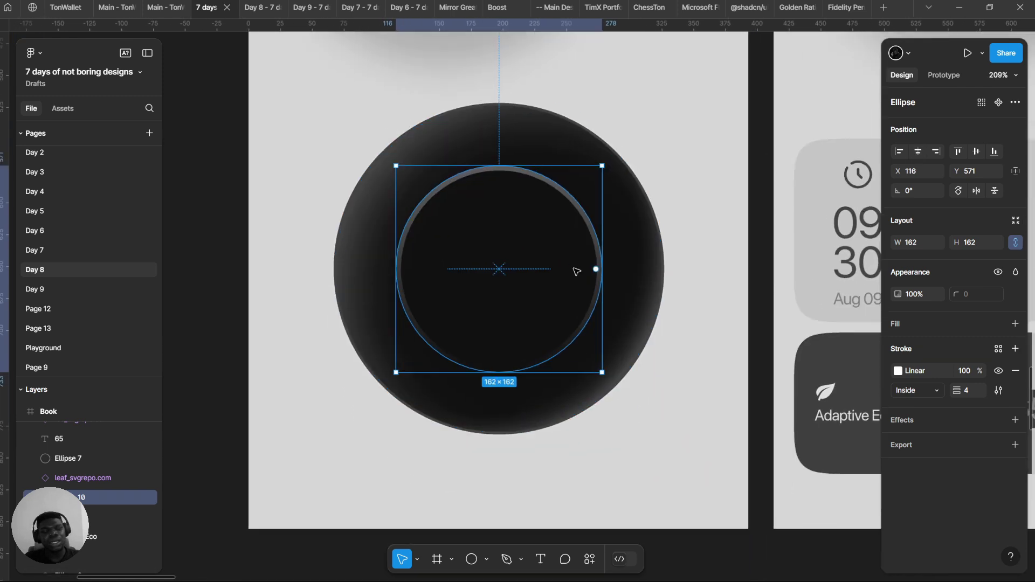
# Step: Duplicate the lower dial's 162 × 162 ring in place
pyautogui.scroll(5, 593, 276)
pyautogui.scroll(-3, 600, 278)
pyautogui.scroll(3, 629, 302)
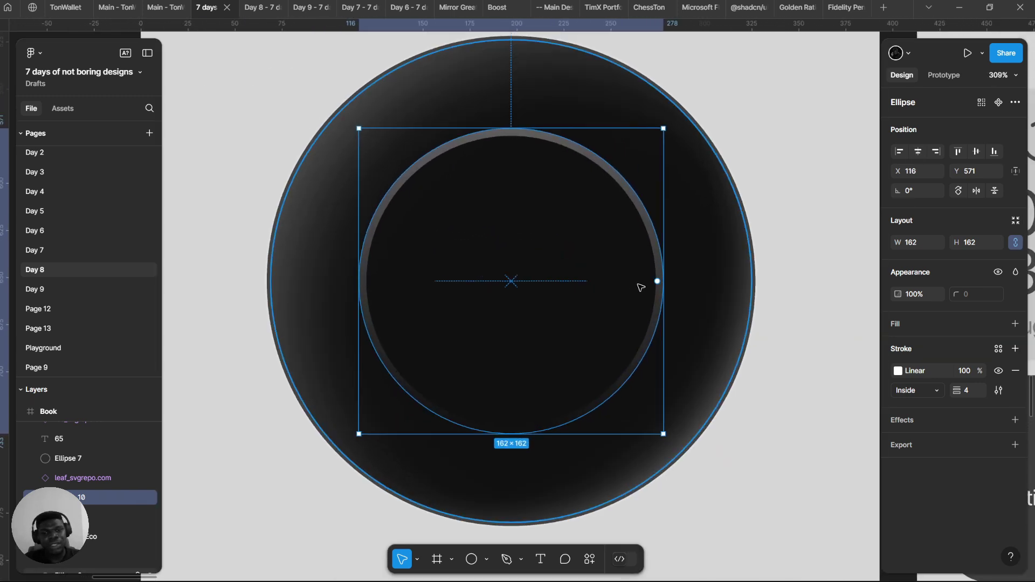
pyautogui.hotkey('ctrl', 'd')
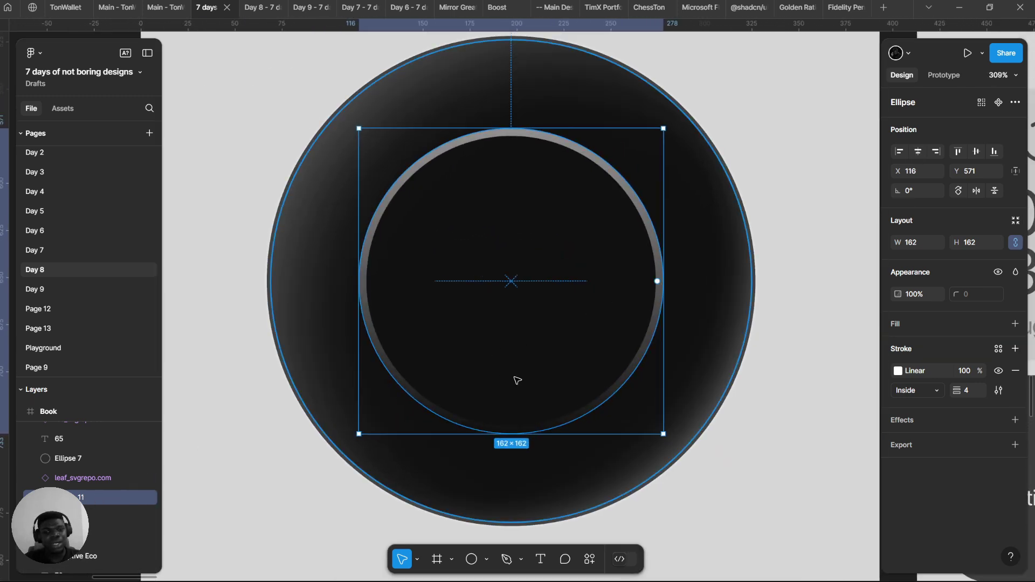
# Step: Change the duplicated ring's stroke from a linear gradient to solid green 04B70A
pyautogui.click(897, 371)
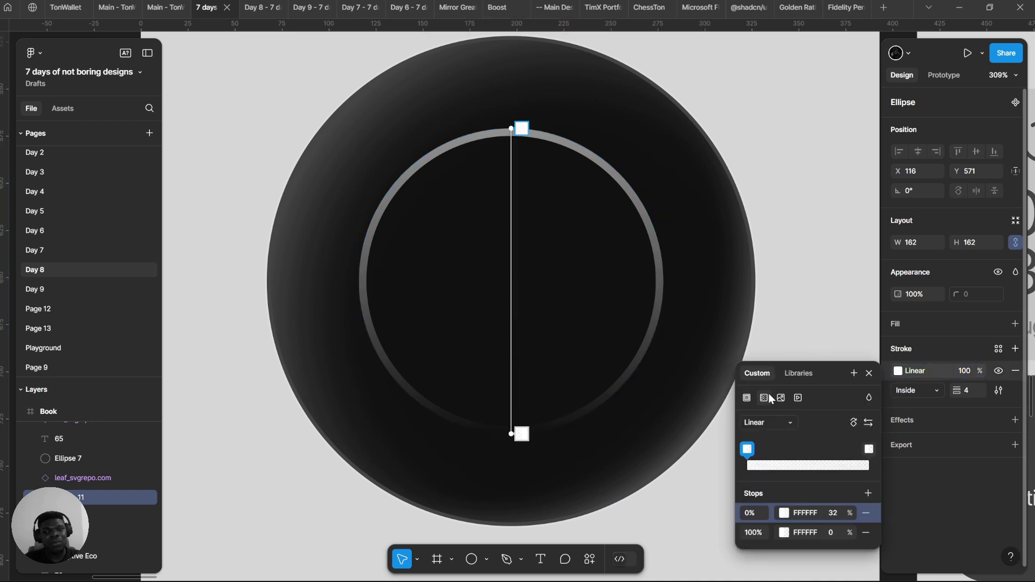
pyautogui.click(747, 398)
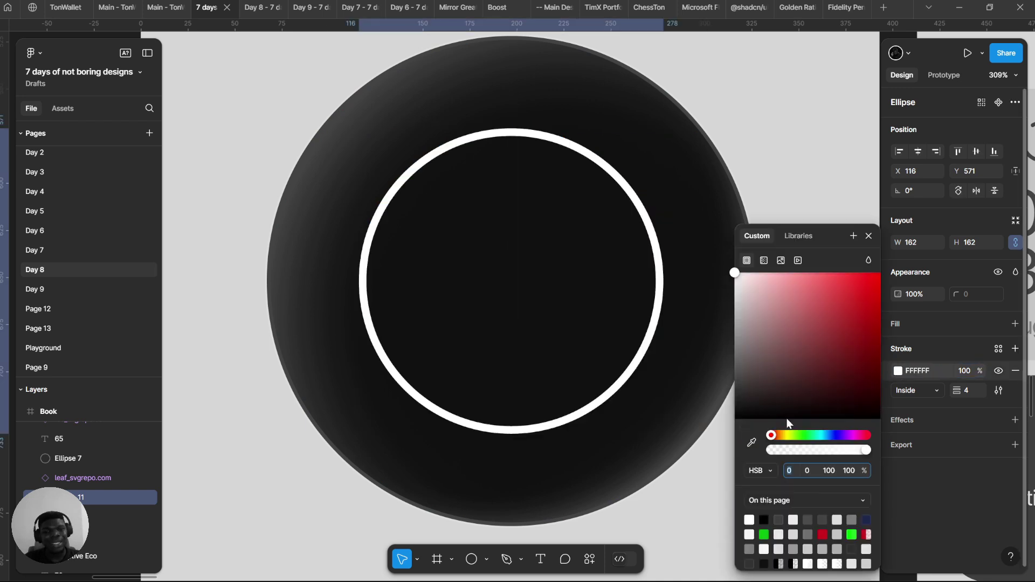
pyautogui.click(764, 535)
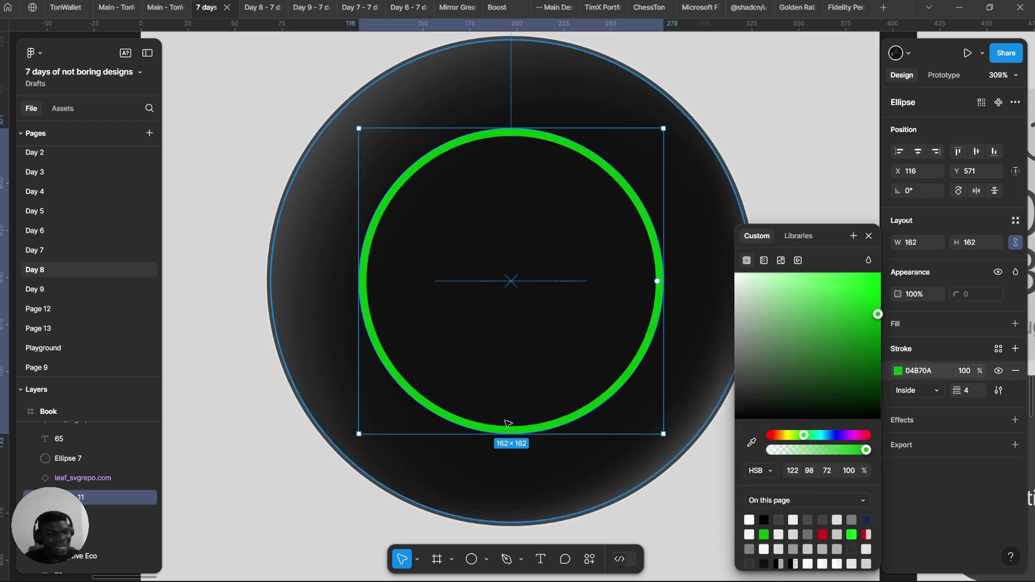
# Step: Cut the green ring down to an arc with a -90° start, 14.57% sweep and 100% ratio
pyautogui.moveTo(663, 281); pyautogui.dragTo(625, 207)
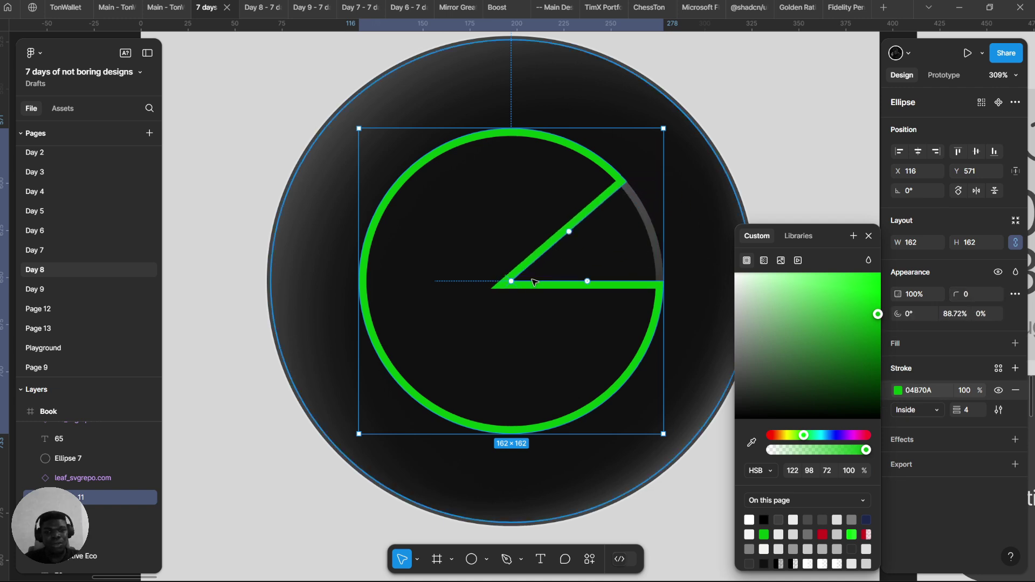
pyautogui.moveTo(511, 281); pyautogui.dragTo(344, 294)
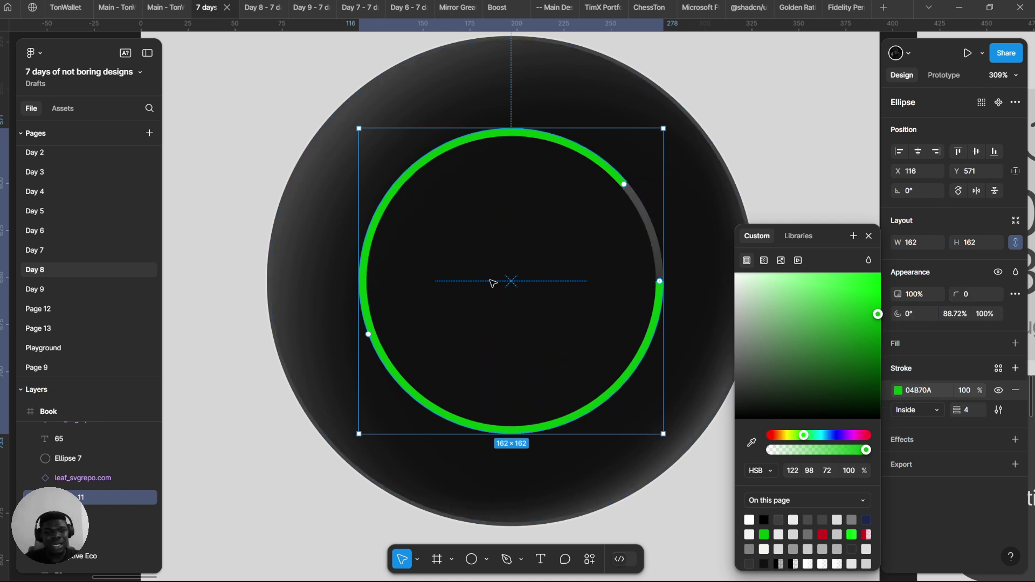
pyautogui.moveTo(660, 281); pyautogui.dragTo(512, 153)
pyautogui.moveTo(414, 168); pyautogui.dragTo(647, 190)
pyautogui.hscroll(3, 685, 223)
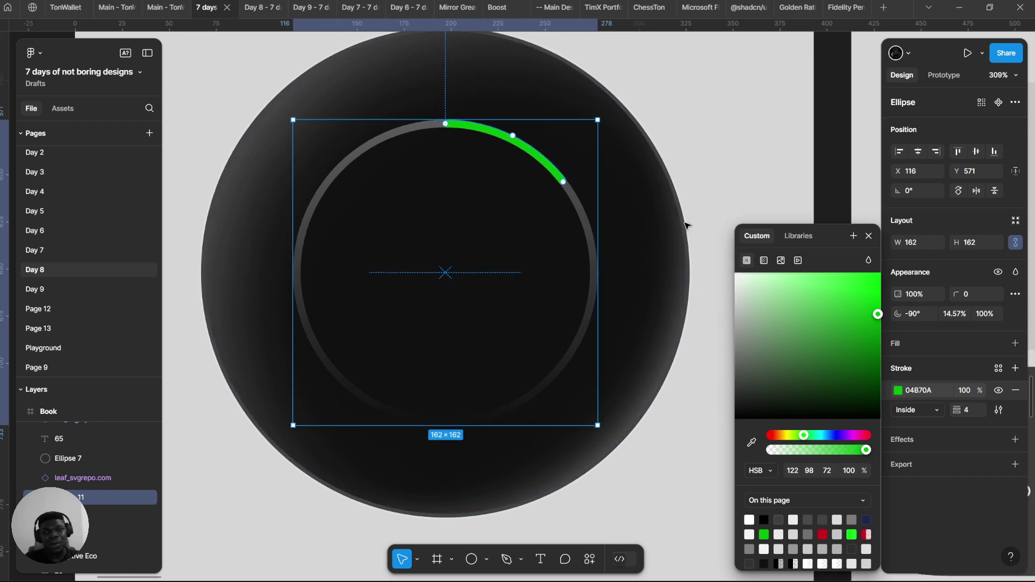
# Step: Give the arc's stroke a linear gradient running to its lower tip, with the 100% stop set to 04B70A
pyautogui.click(763, 261)
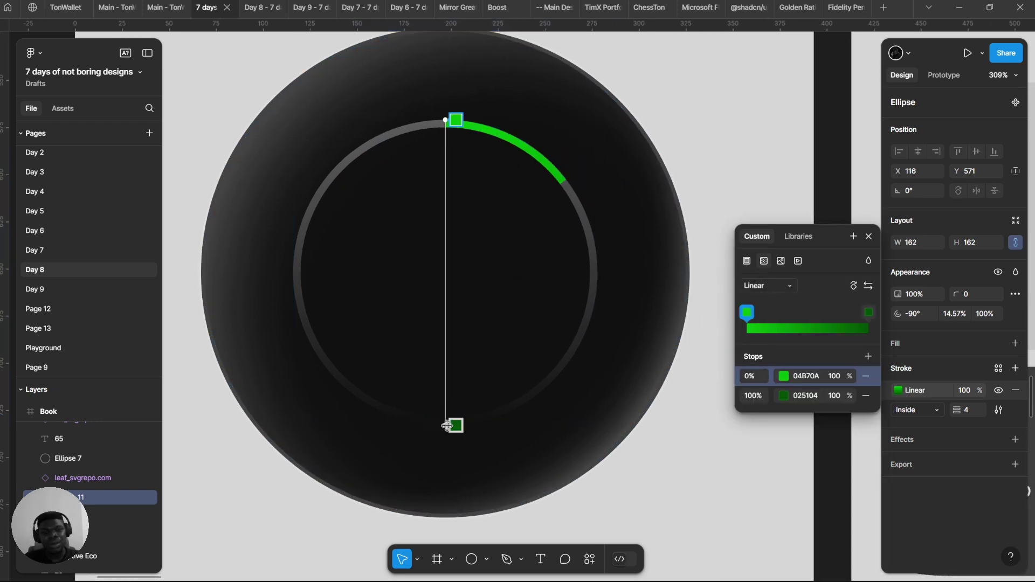
pyautogui.moveTo(448, 426); pyautogui.dragTo(572, 193)
pyautogui.click(804, 394)
pyautogui.write('04B70A')
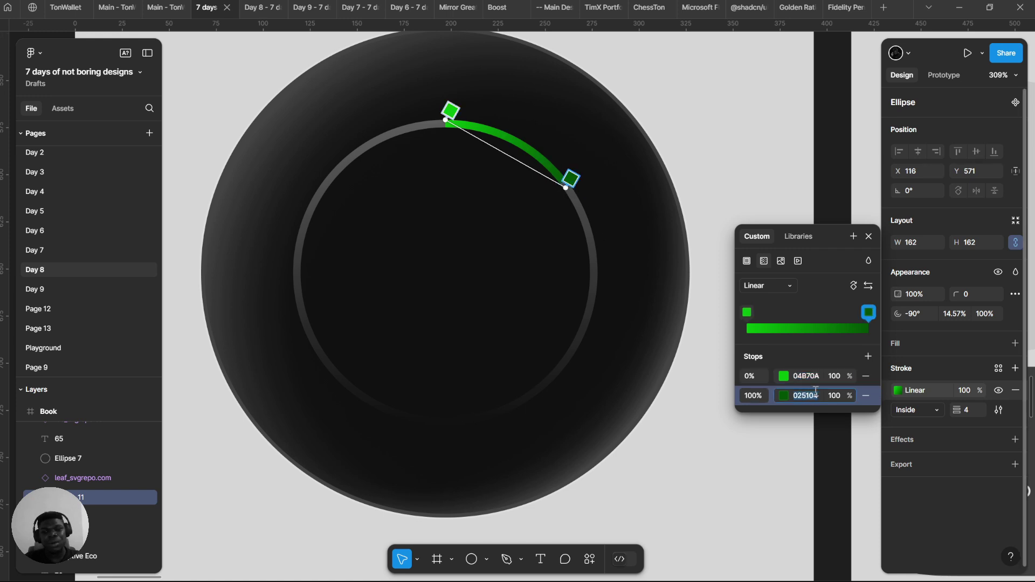
pyautogui.press('Return')
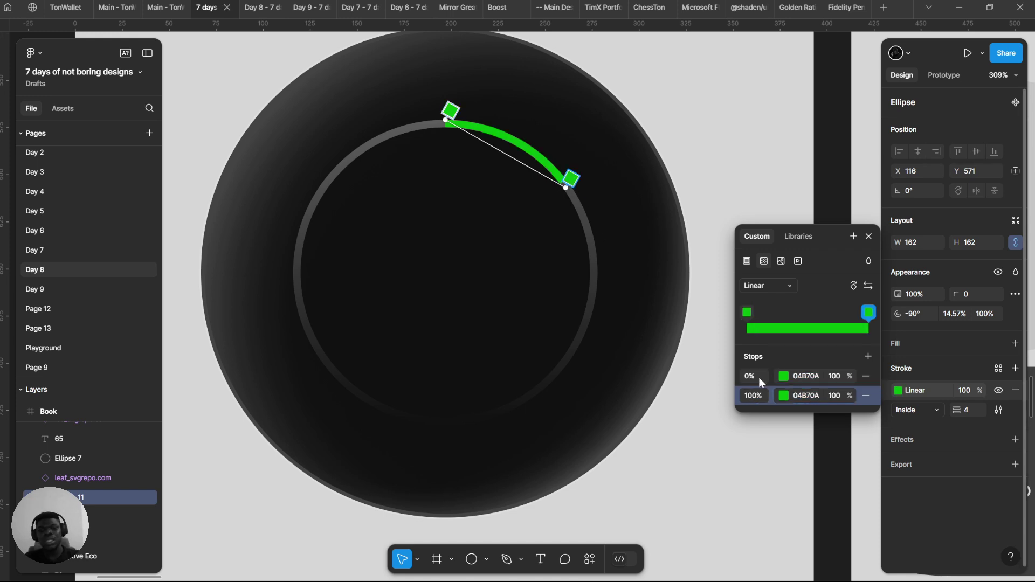
# Step: Set the 0% stop of the arc's stroke gradient to white FFFFFF and close the colour settings
pyautogui.click(779, 376)
pyautogui.moveTo(688, 367); pyautogui.dragTo(580, 212)
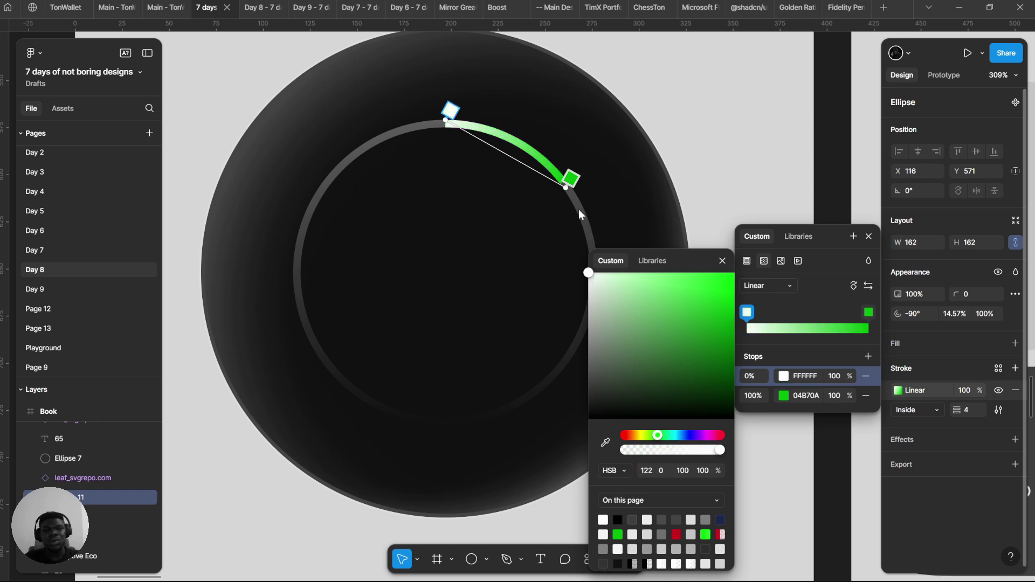
pyautogui.press('Escape')
pyautogui.press('Escape')
# Step: Set the end points of the arc's stroke to Round
pyautogui.keyDown('ctrl'); pyautogui.scroll(8, 572, 180); pyautogui.keyUp('ctrl')
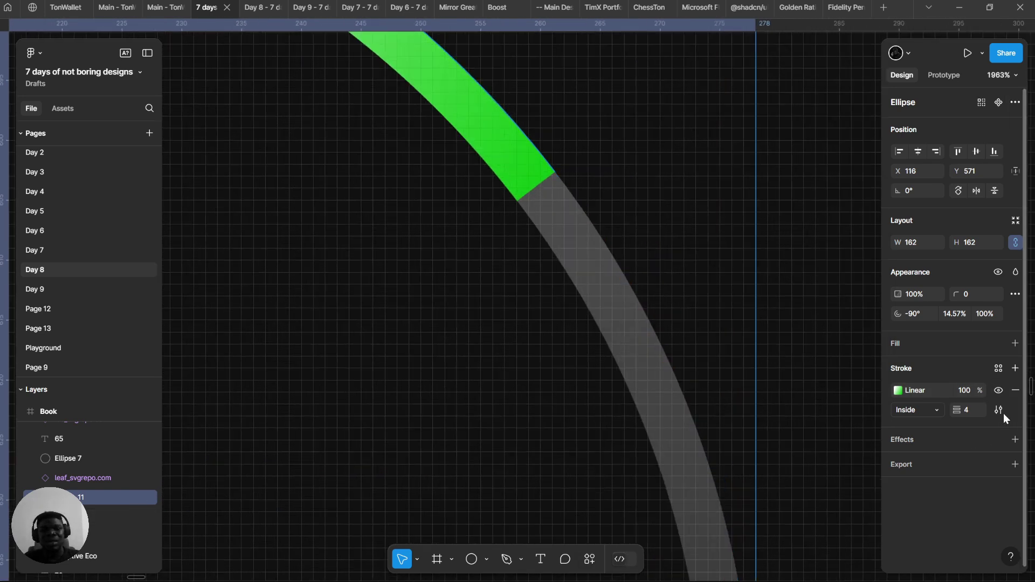
pyautogui.click(916, 409)
pyautogui.press('Escape')
pyautogui.click(998, 410)
pyautogui.click(864, 472)
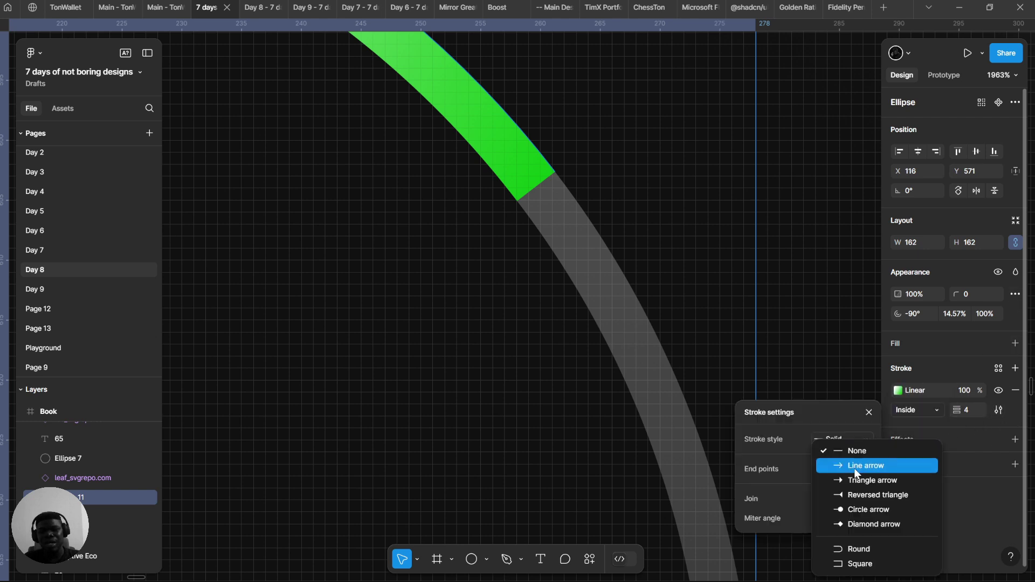
pyautogui.click(859, 548)
pyautogui.scroll(-10, 537, 252)
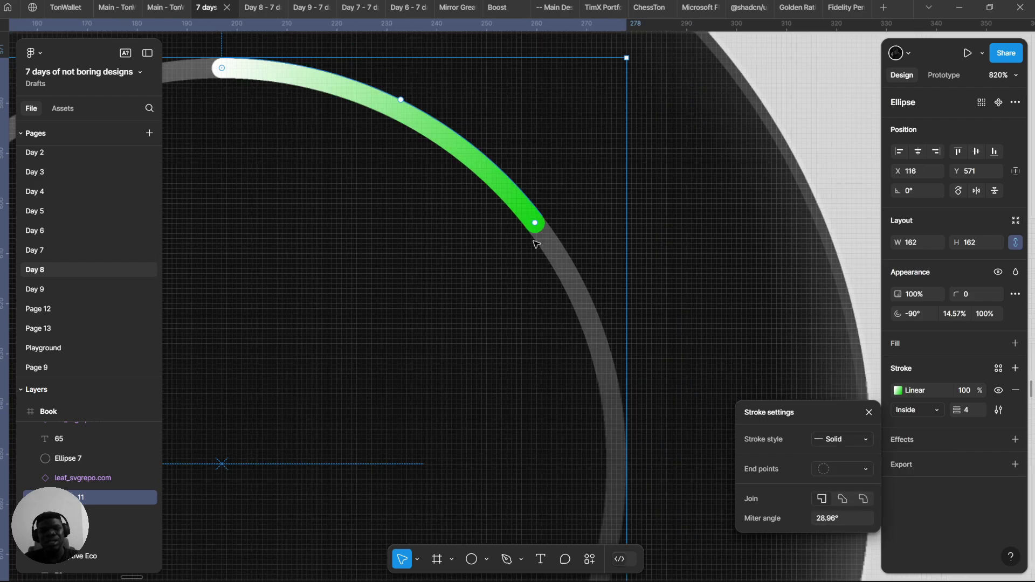
# Step: Inspect the rounded green arc up close and in the context of the whole lower dial
pyautogui.scroll(3, 450, 243)
pyautogui.moveTo(401, 242)
pyautogui.mouseDown()
pyautogui.moveTo(451, 243)
pyautogui.moveTo(393, 338)
pyautogui.moveTo(537, 52)
pyautogui.mouseUp()
pyautogui.click(404, 242)
pyautogui.scroll(-10, 405, 243)
pyautogui.scroll(10, 417, 174)
pyautogui.scroll(-6, 369, 345)
pyautogui.scroll(-6, 580, 163)
pyautogui.moveTo(395, 330); pyautogui.dragTo(219, 513)
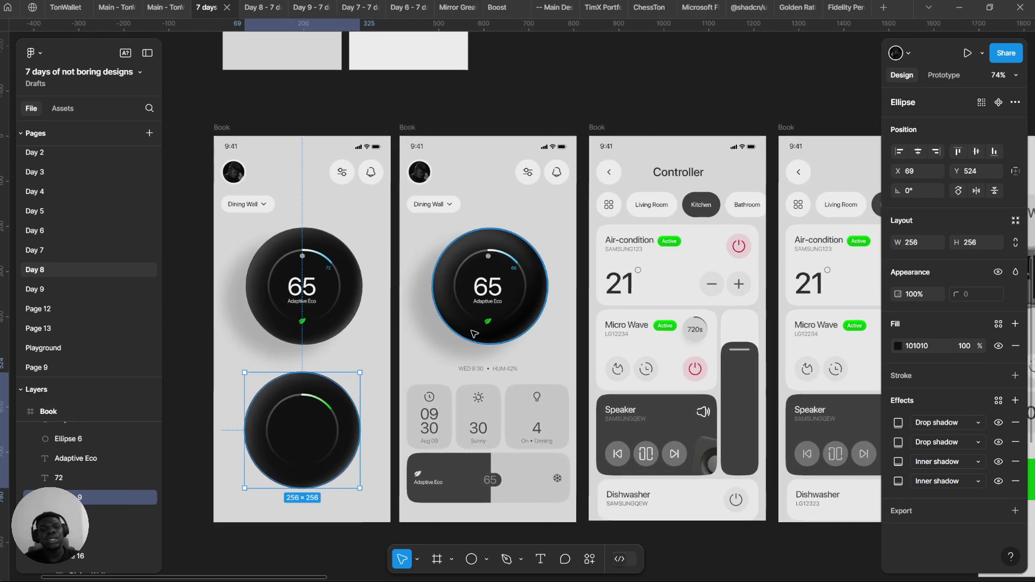
# Step: Look over the Controller screens and the Micro Wave detail screen beside the dial designs
pyautogui.scroll(2, 563, 278)
pyautogui.scroll(3, 564, 276)
pyautogui.hscroll(3, 539, 243)
pyautogui.click(553, 142)
pyautogui.scroll(-2, 548, 176)
pyautogui.click(540, 318)
pyautogui.scroll(-5, 536, 316)
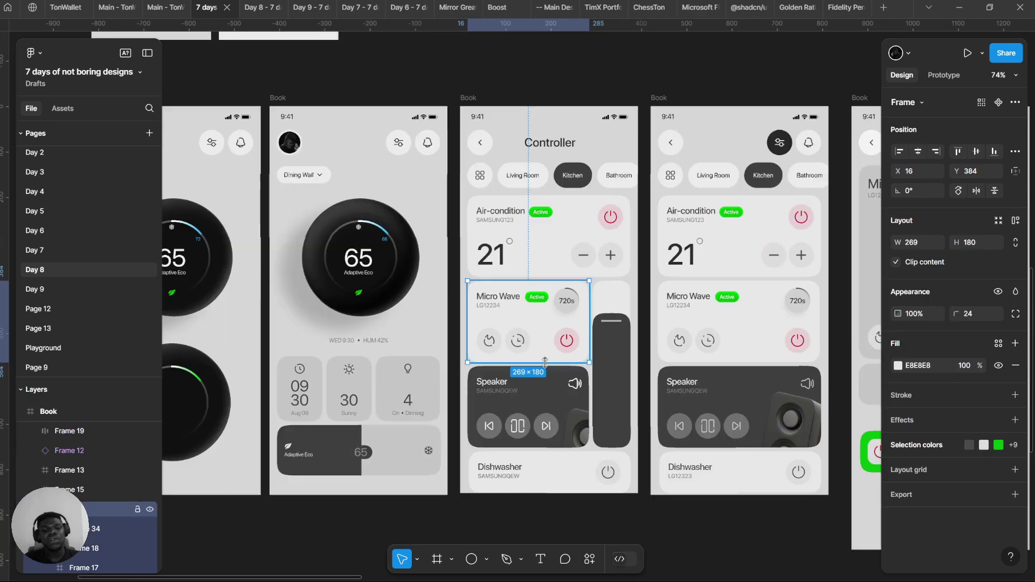
pyautogui.scroll(3, 556, 366)
pyautogui.scroll(3, 581, 376)
pyautogui.scroll(-4, 564, 341)
pyautogui.scroll(2, 651, 340)
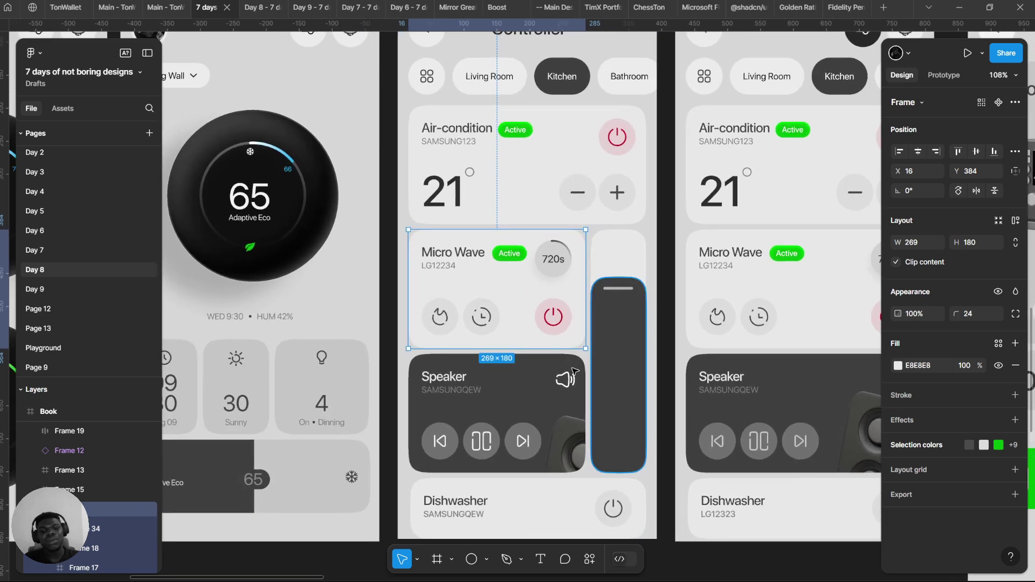
pyautogui.scroll(-6, 585, 260)
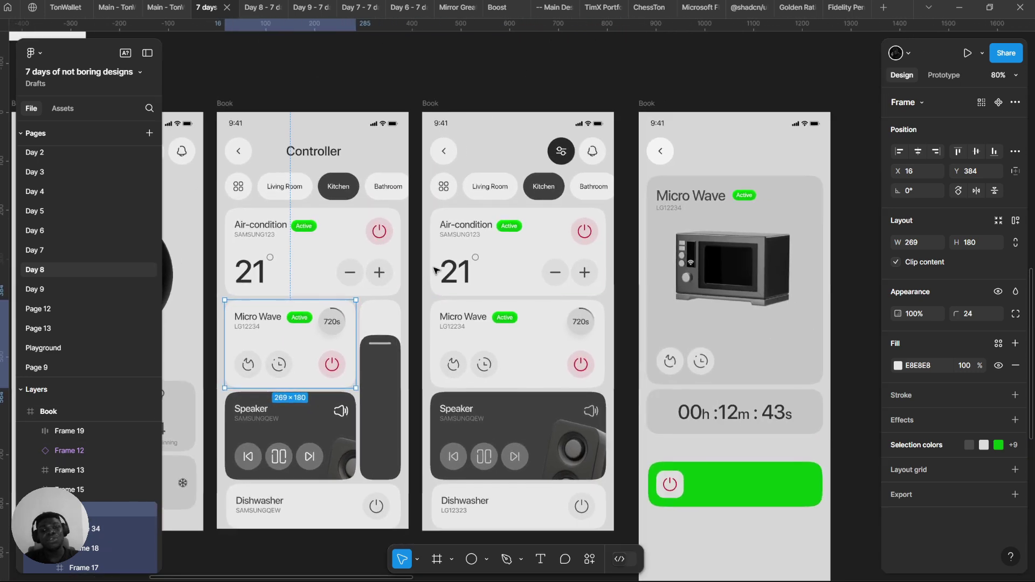
pyautogui.hscroll(-5, 435, 270)
# Step: Compare the first screen's finished dial with the rebuilt dial below it, including the effects applied to the finished one
pyautogui.scroll(5, 357, 327)
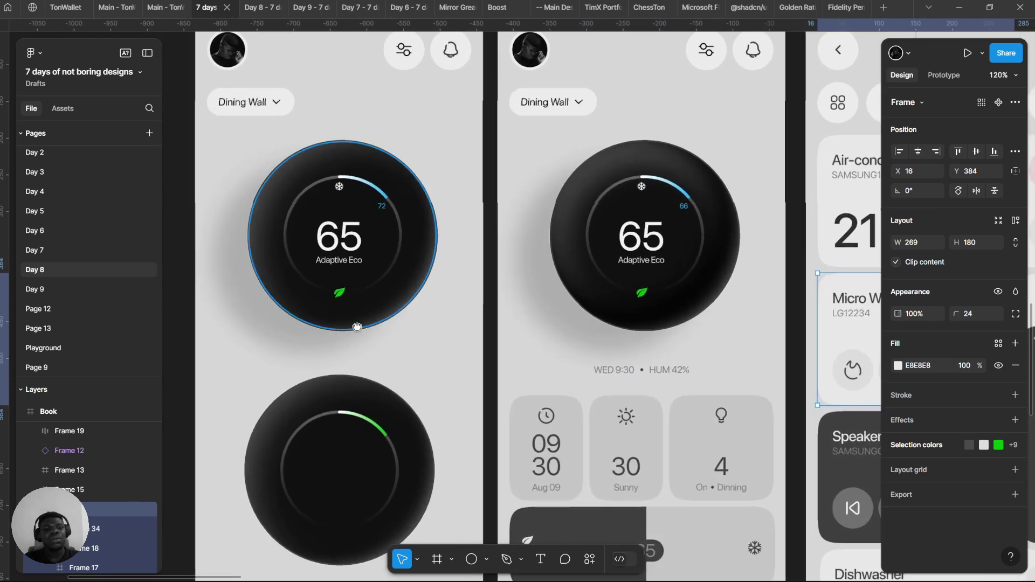
pyautogui.moveTo(356, 327); pyautogui.dragTo(424, 257)
pyautogui.click(288, 331)
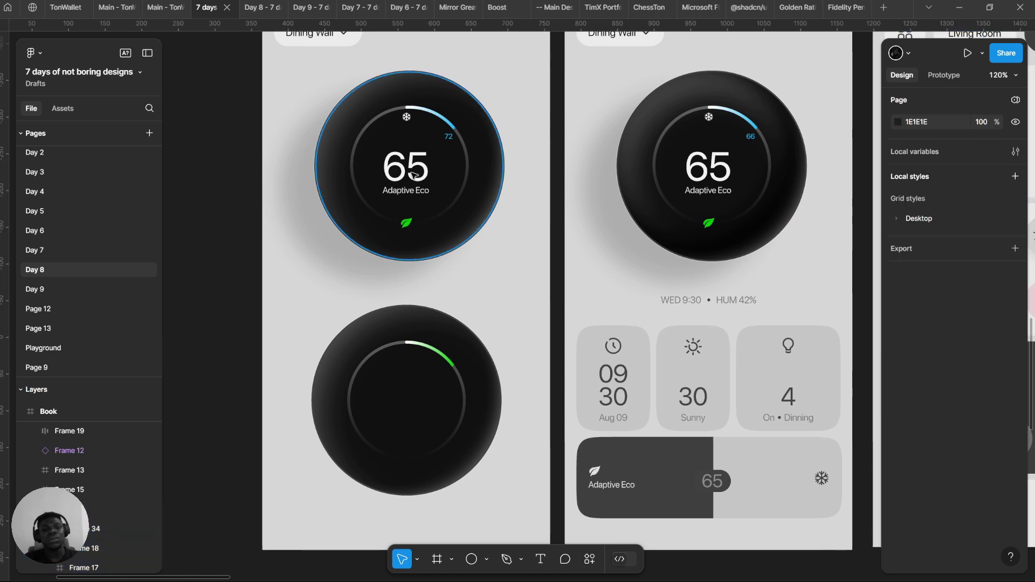
pyautogui.click(439, 129)
pyautogui.scroll(3, 440, 132)
pyautogui.hscroll(3, 441, 133)
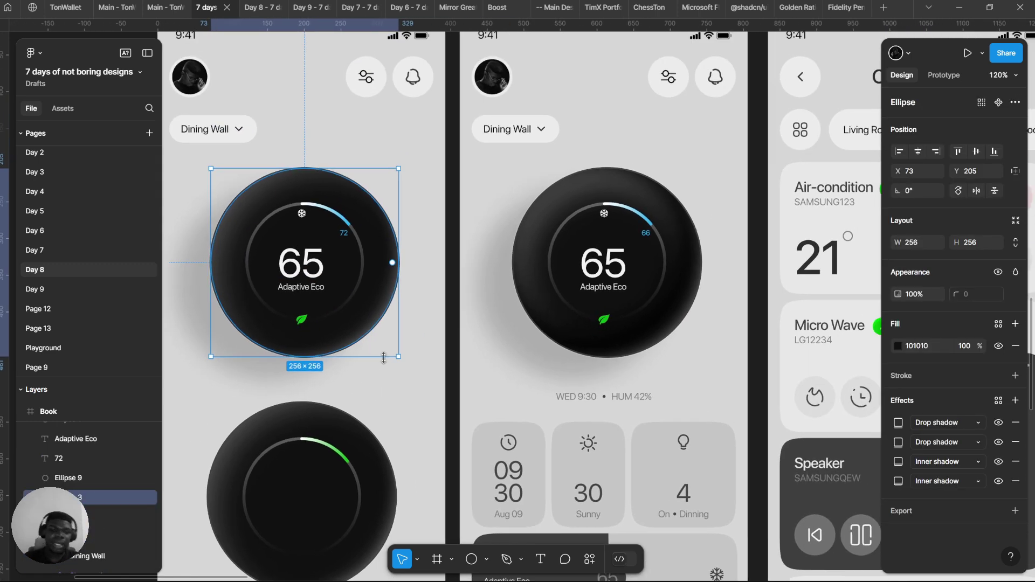
pyautogui.scroll(-4, 386, 358)
pyautogui.hscroll(-2, 385, 358)
# Step: Toggle the black inner shadow on the second screen's dial and check its settings to judge its effect
pyautogui.click(694, 101)
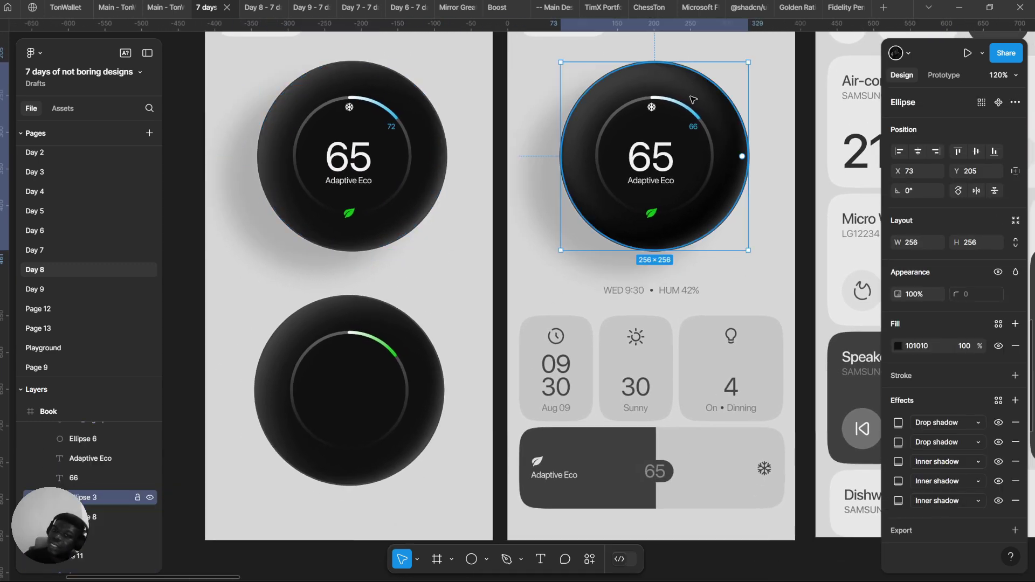
pyautogui.keyDown('ctrl'); pyautogui.scroll(5, 705, 97); pyautogui.keyUp('ctrl')
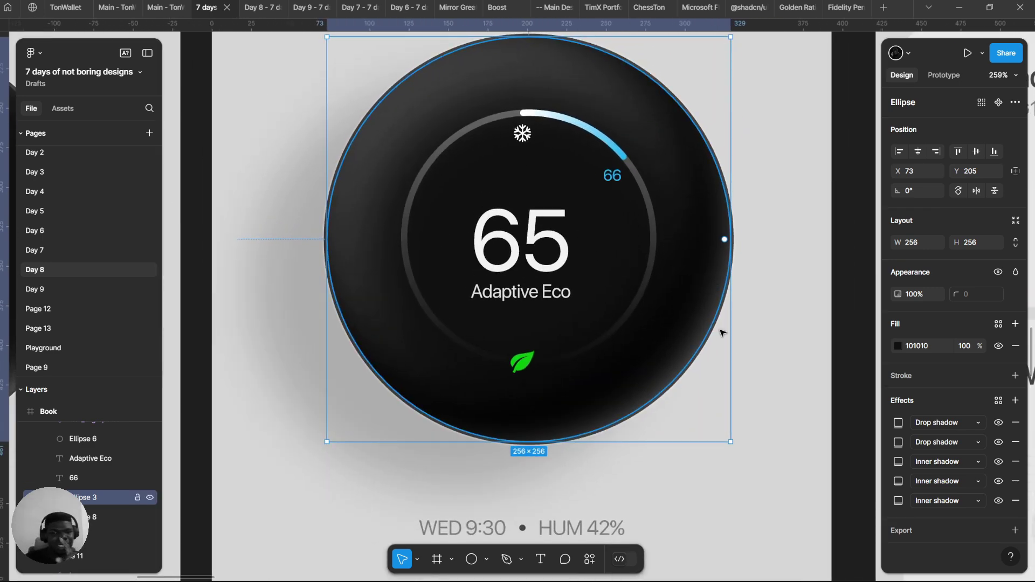
pyautogui.click(1000, 480)
pyautogui.click(1002, 475)
pyautogui.click(898, 481)
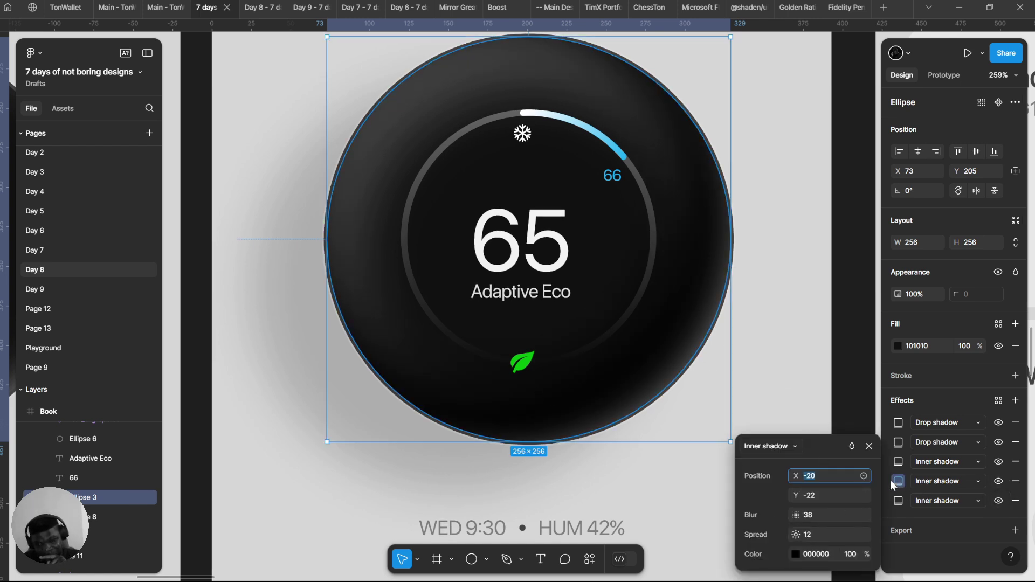
pyautogui.click(997, 480)
pyautogui.click(997, 481)
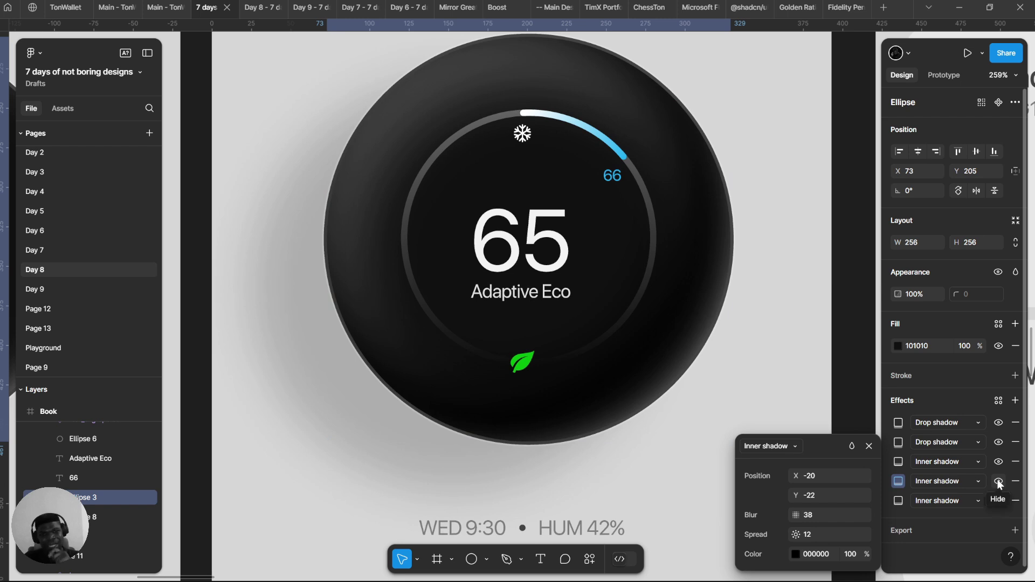
pyautogui.click(997, 481)
# Step: Set the fill of the second screen's dial to 1C1C1C
pyautogui.click(897, 345)
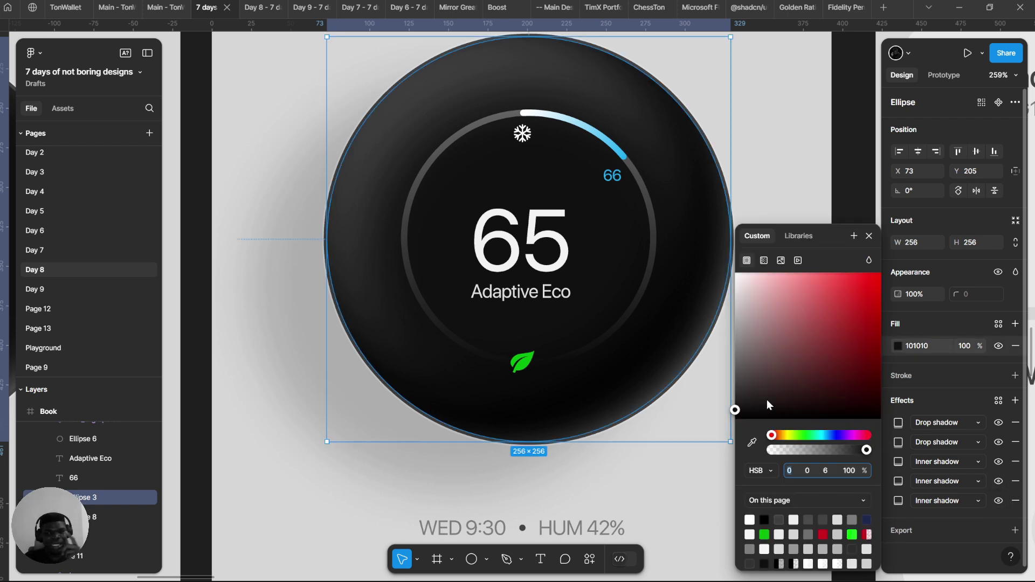
pyautogui.moveTo(741, 409); pyautogui.dragTo(735, 412)
pyautogui.hotkey('ctrl', 'z')
pyautogui.scroll(-3, 299, 240)
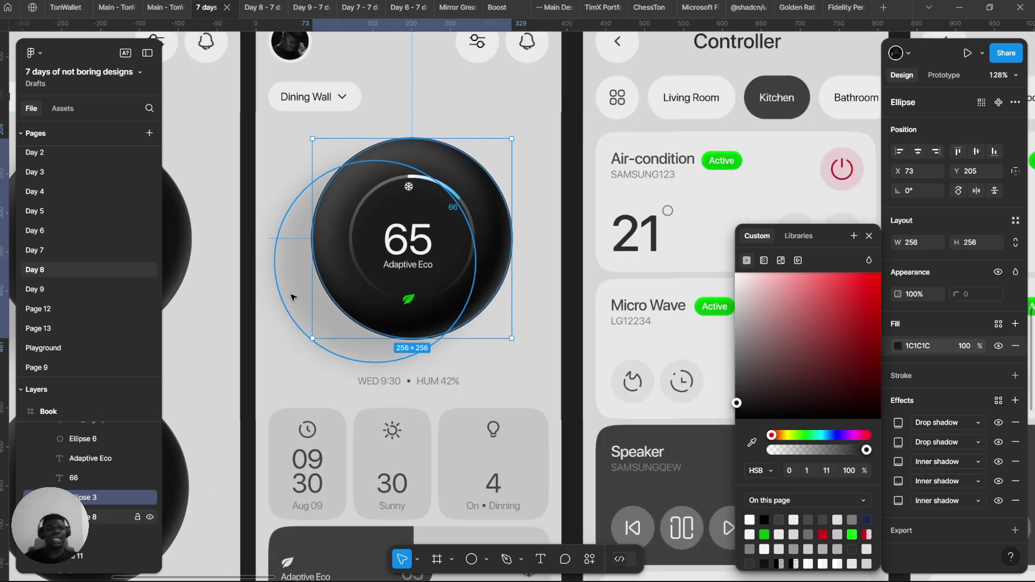
# Step: Examine the recoloured dial and its soft shadow on the second screen, both up close and from a distance
pyautogui.click(291, 296)
pyautogui.scroll(-4, 291, 308)
pyautogui.click(279, 377)
pyautogui.scroll(10, 286, 270)
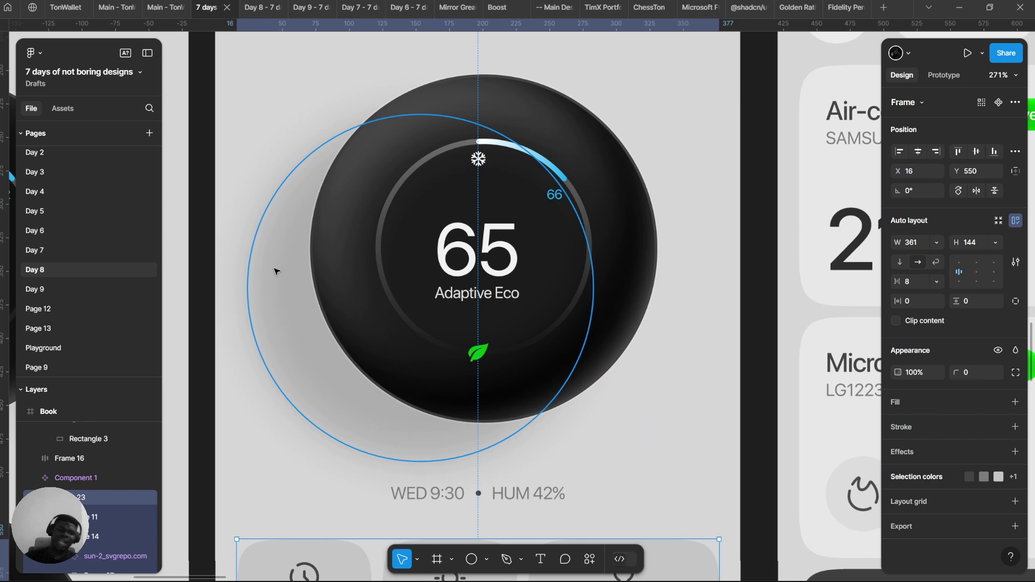
pyautogui.scroll(-3, 274, 269)
pyautogui.click(264, 134)
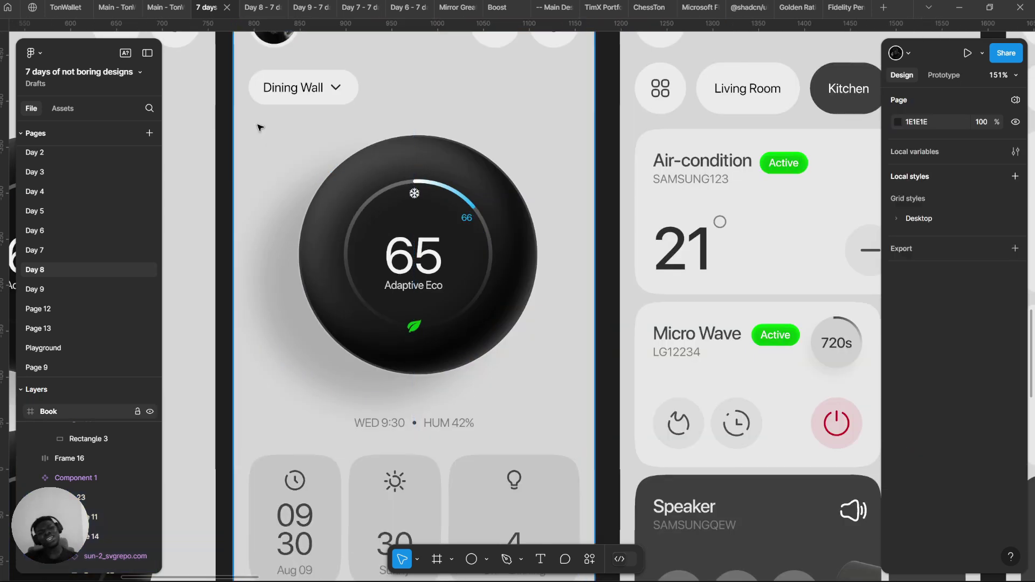
pyautogui.scroll(4, 268, 143)
pyautogui.scroll(-4, 268, 143)
pyautogui.scroll(4, 268, 145)
pyautogui.scroll(2, 270, 147)
pyautogui.scroll(-2, 342, 213)
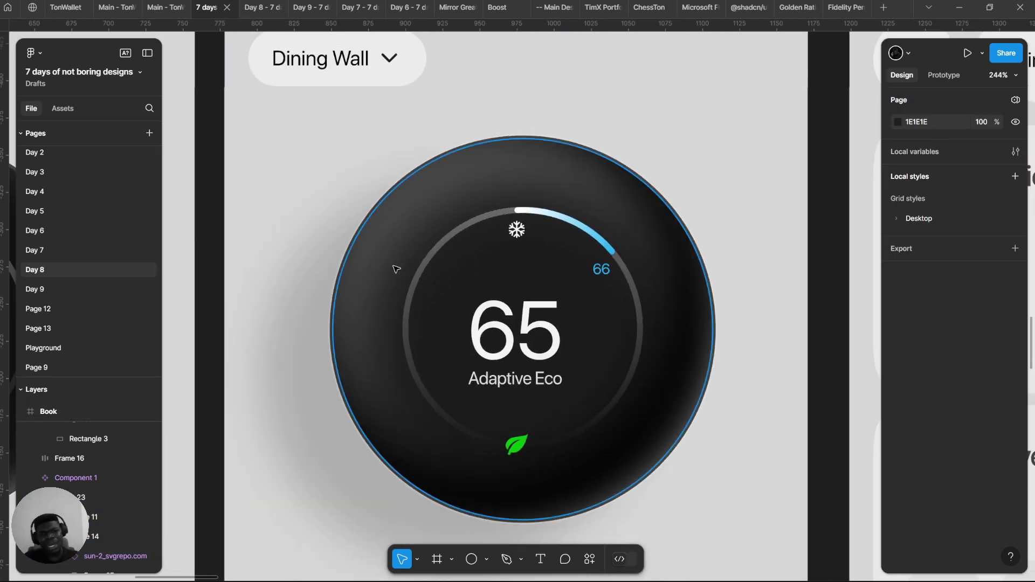
pyautogui.scroll(-2, 397, 267)
# Step: Select the base ellipse of the second screen's dial and compare its shading with the first screen's dial
pyautogui.click(701, 257)
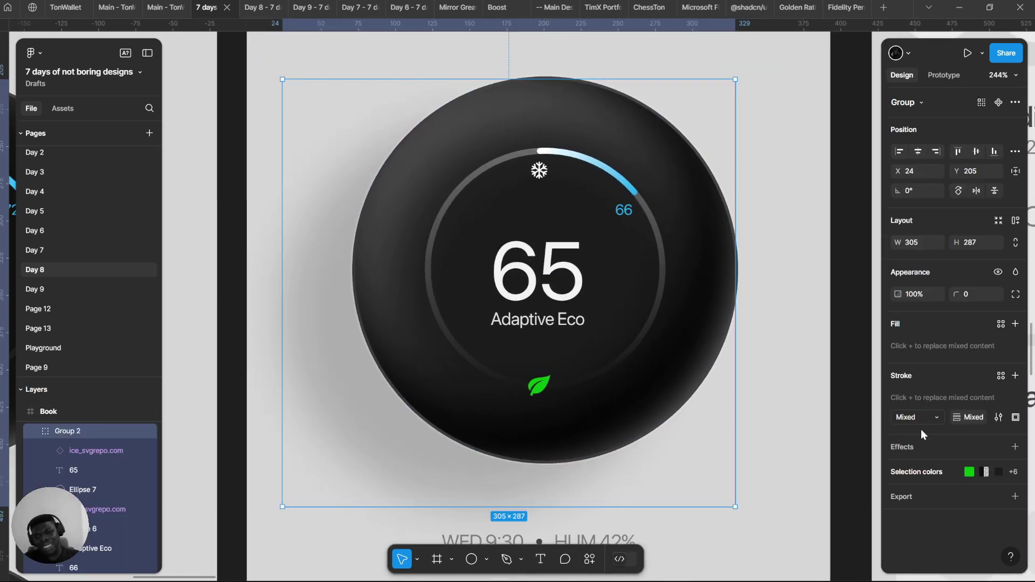
pyautogui.doubleClick(698, 325)
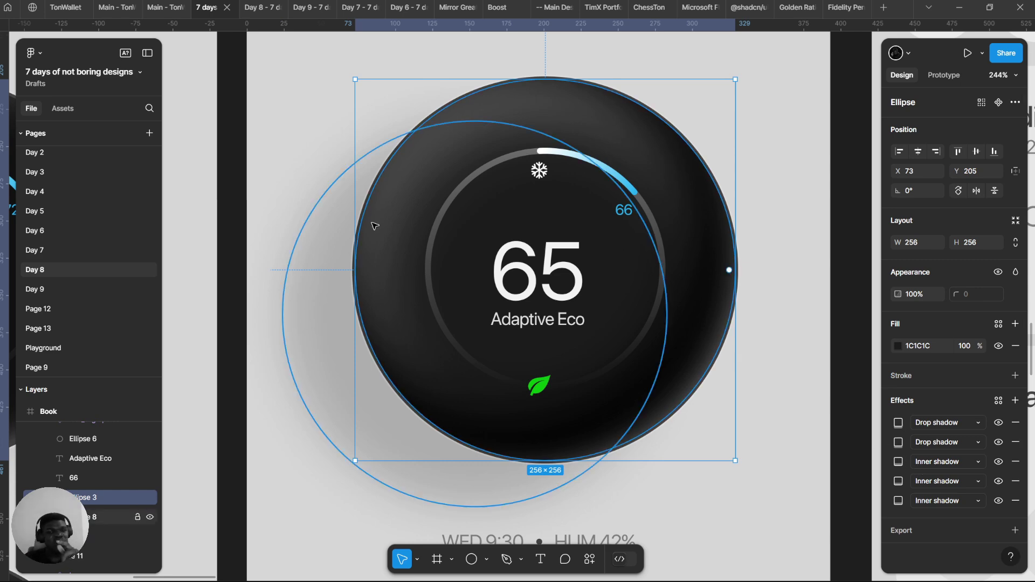
pyautogui.moveTo(429, 325); pyautogui.dragTo(860, 320)
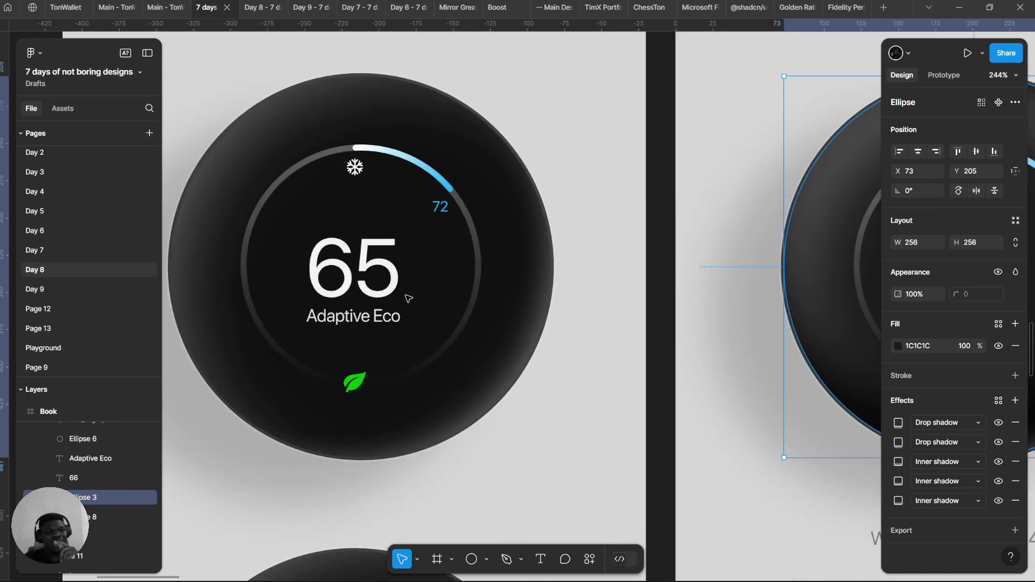
pyautogui.moveTo(406, 296); pyautogui.dragTo(184, 285)
pyautogui.moveTo(257, 242); pyautogui.dragTo(190, 241)
pyautogui.moveTo(723, 217); pyautogui.dragTo(422, 209)
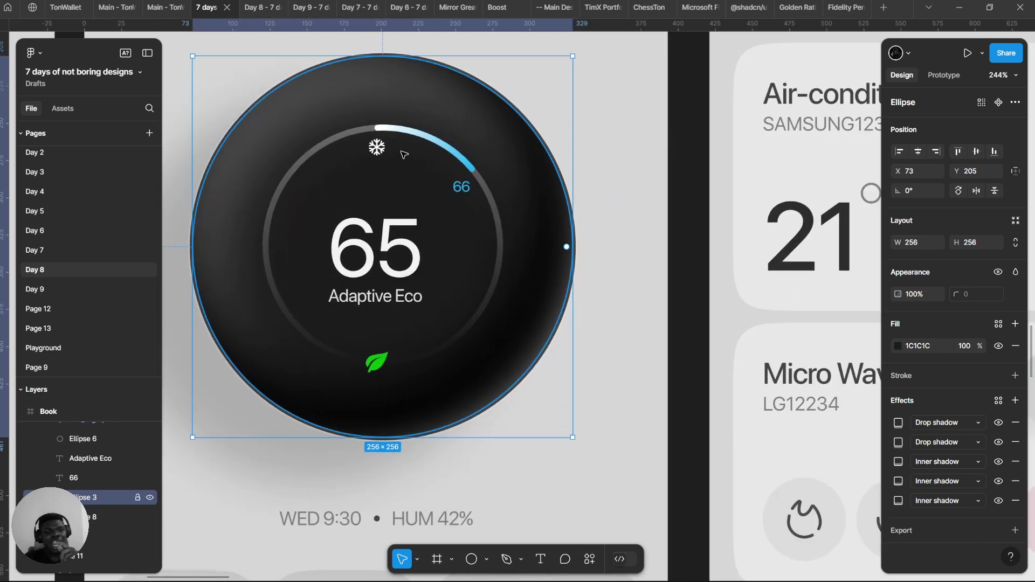
pyautogui.moveTo(404, 155); pyautogui.dragTo(674, 158)
pyautogui.moveTo(352, 167); pyautogui.dragTo(719, 196)
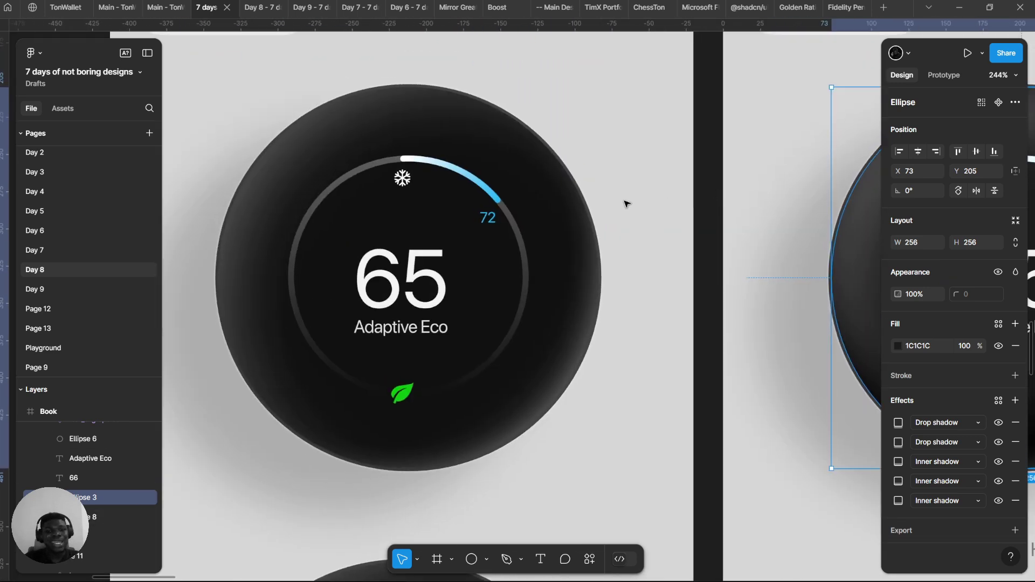
pyautogui.hscroll(12, 646, 209)
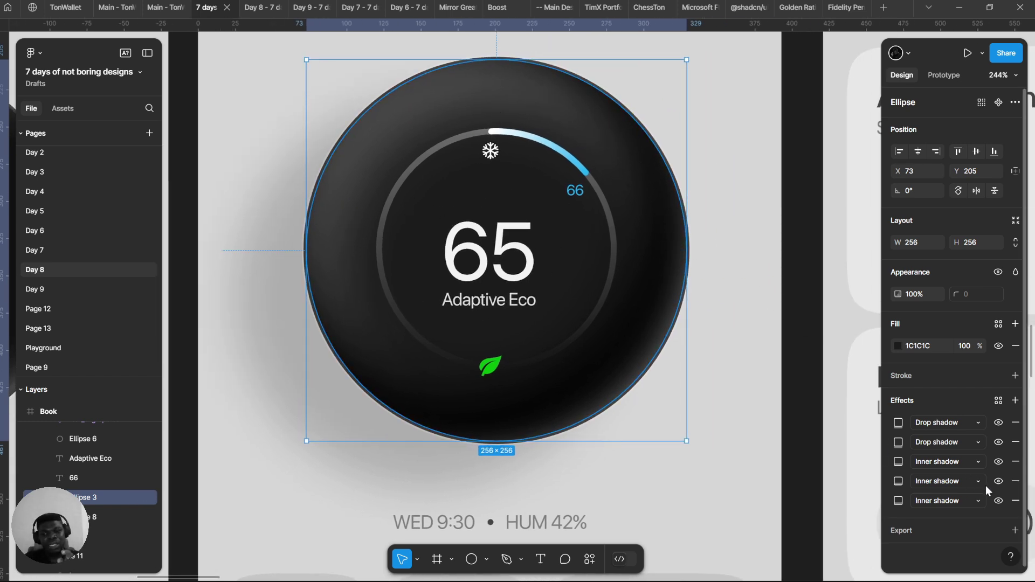
# Step: Switch the second and third inner shadows of the second screen's dial off and back on to compare their effect on the shading
pyautogui.click(1001, 479)
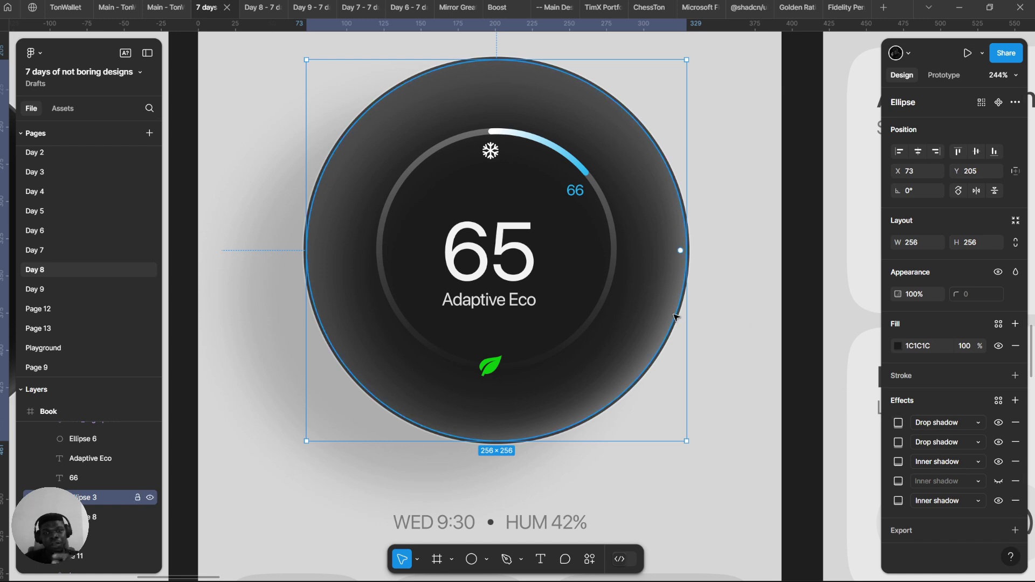
pyautogui.click(998, 481)
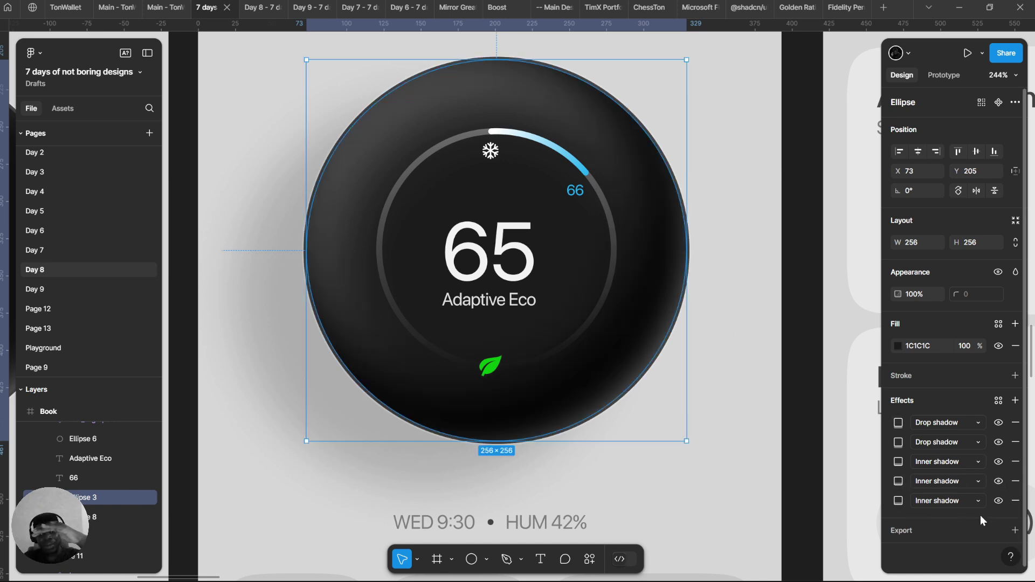
pyautogui.click(997, 501)
pyautogui.click(997, 501)
pyautogui.click(998, 481)
pyautogui.click(999, 480)
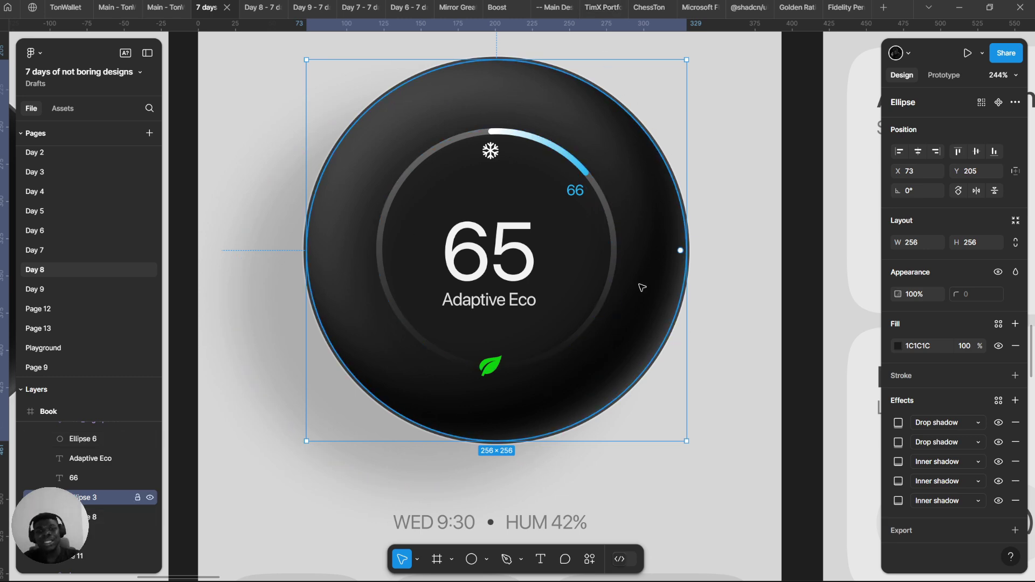
# Step: Inspect the complete dial group on the second screen, with its shading and soft shadow, from a distance and up close
pyautogui.scroll(-5, 550, 304)
pyautogui.click(635, 166)
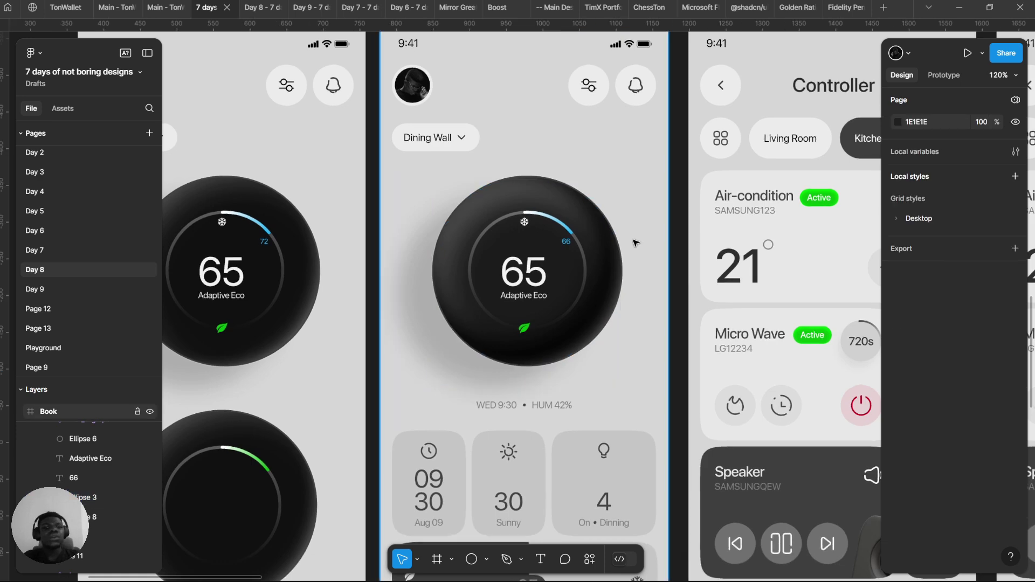
pyautogui.scroll(-2, 635, 166)
pyautogui.scroll(4, 562, 247)
pyautogui.click(563, 247)
pyautogui.scroll(4, 562, 247)
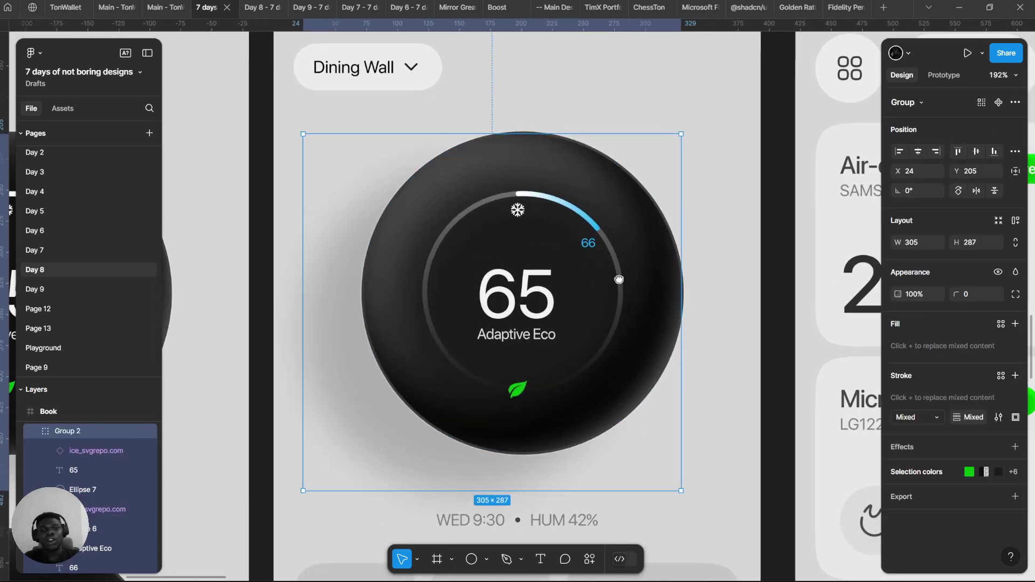
pyautogui.scroll(-1, 590, 289)
pyautogui.click(686, 233)
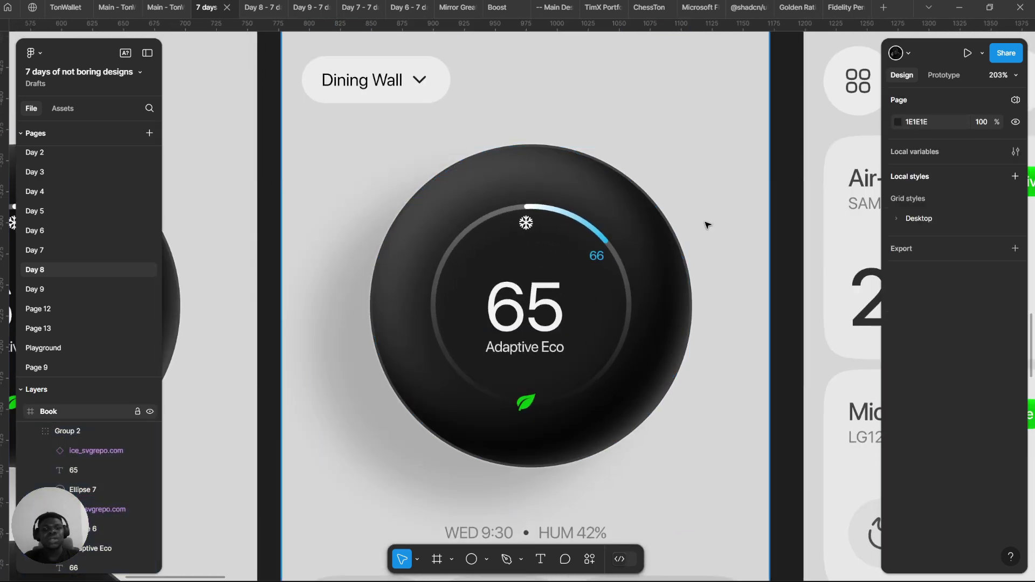
pyautogui.scroll(-3, 686, 233)
pyautogui.scroll(3, 686, 233)
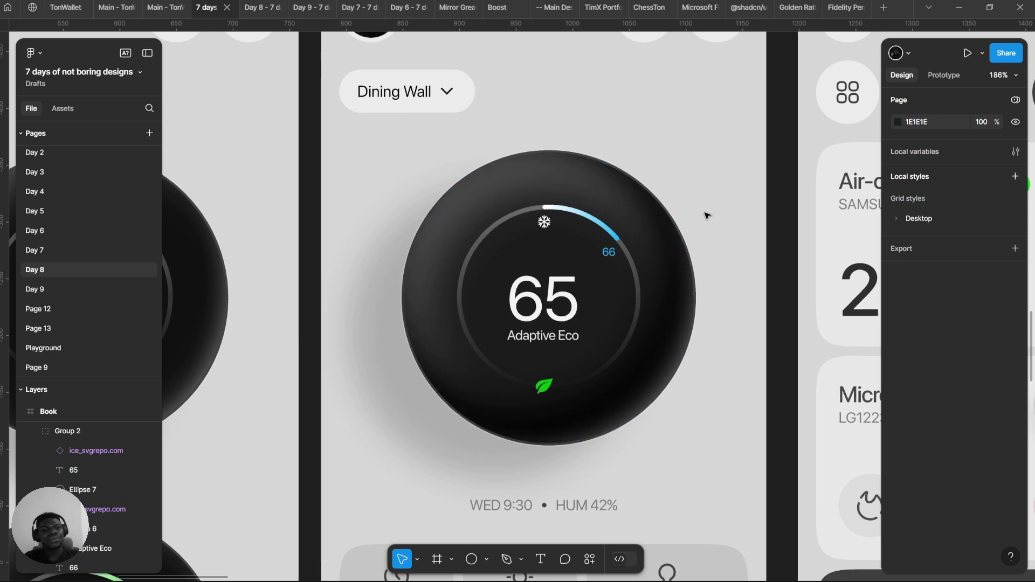